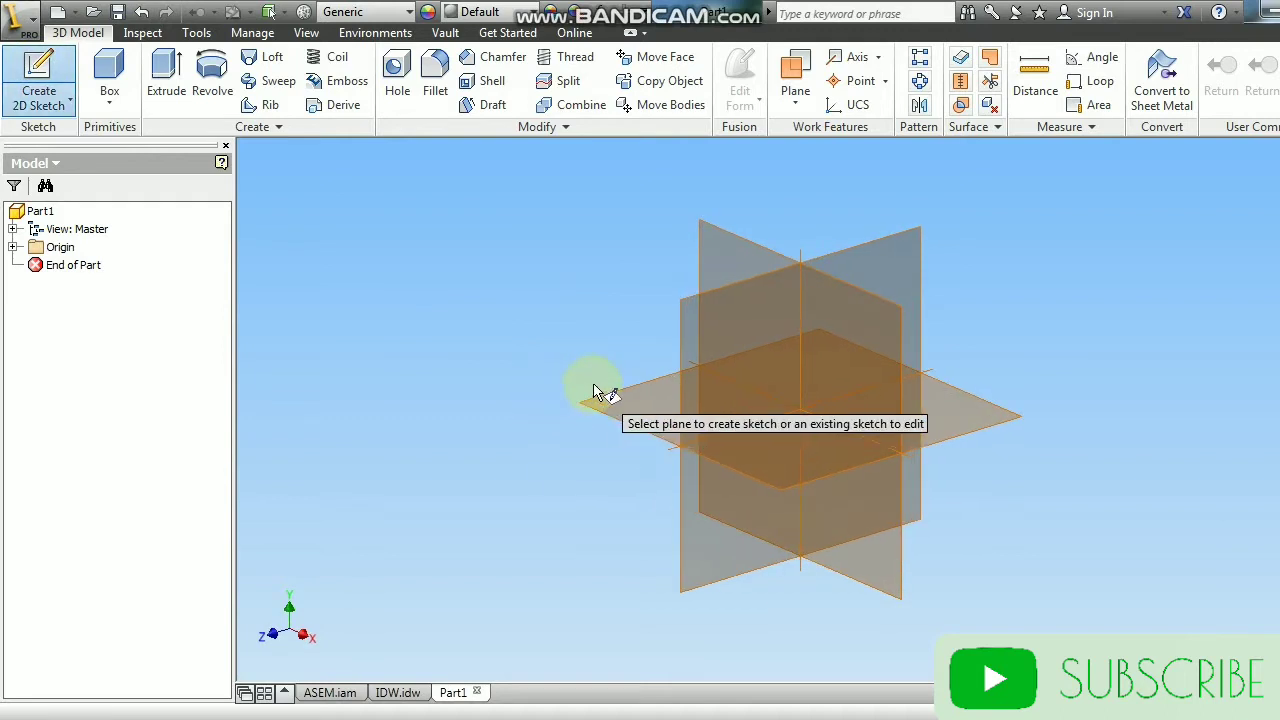
Step: Sketch a 10 mm diameter circle centred on the origin in the XY plane and finish the sketch
middle_drag(594, 391, 457, 351)
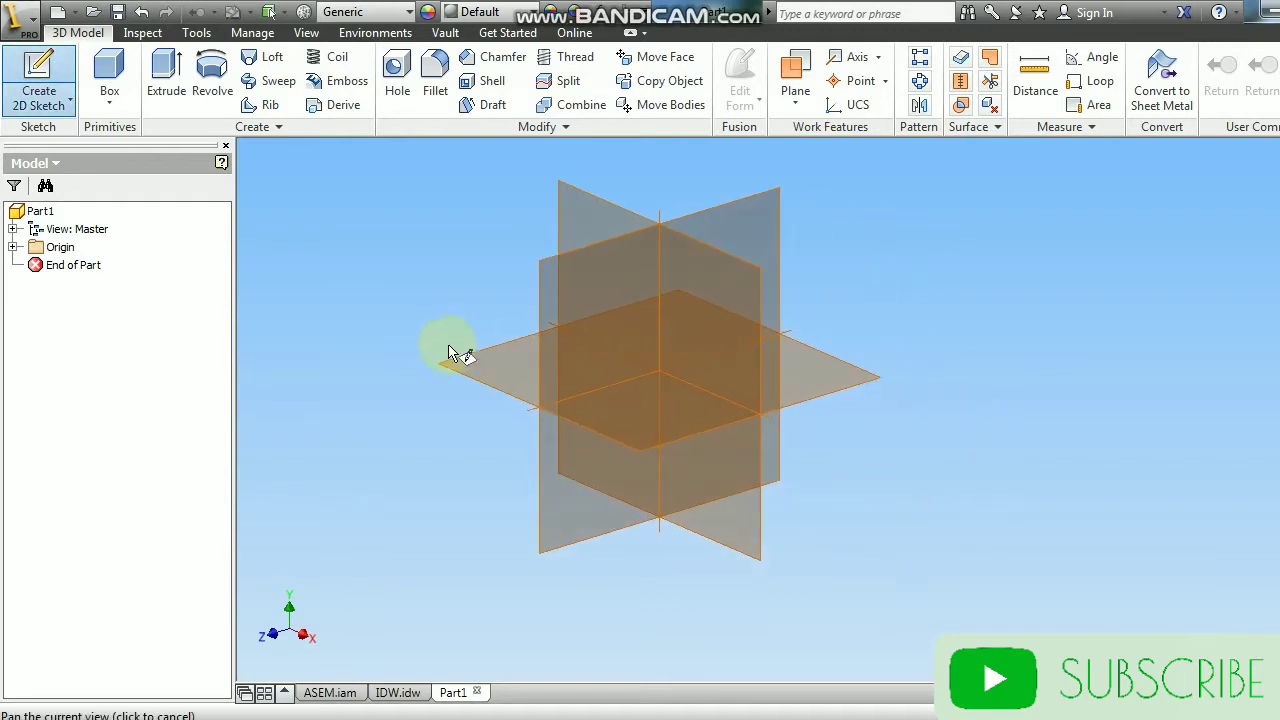
click(69, 91)
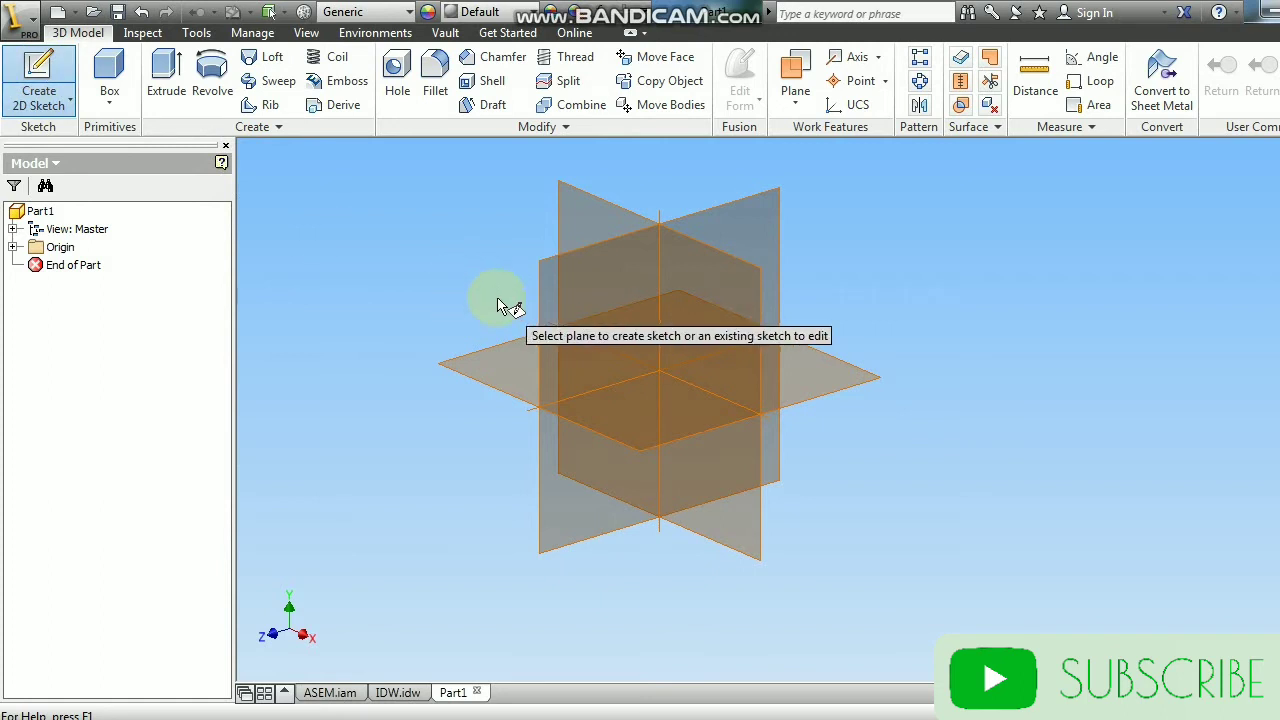
click(563, 215)
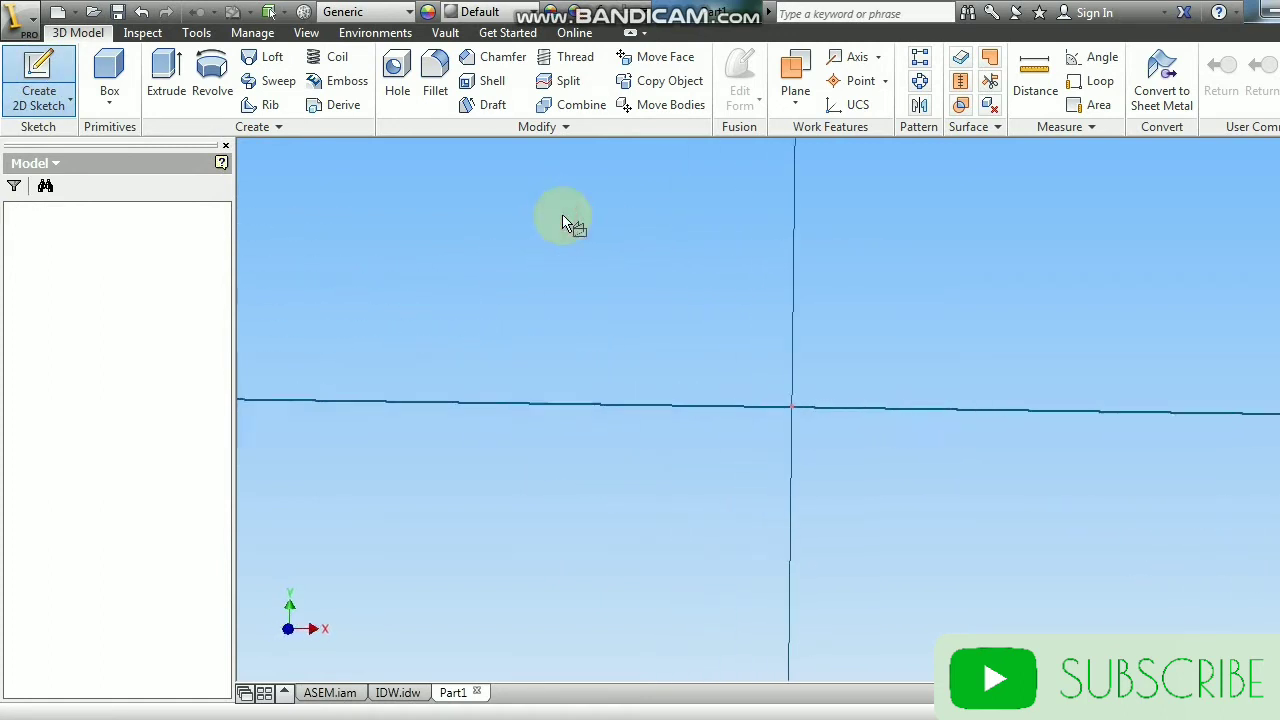
middle_drag(722, 393, 347, 287)
click(22, 88)
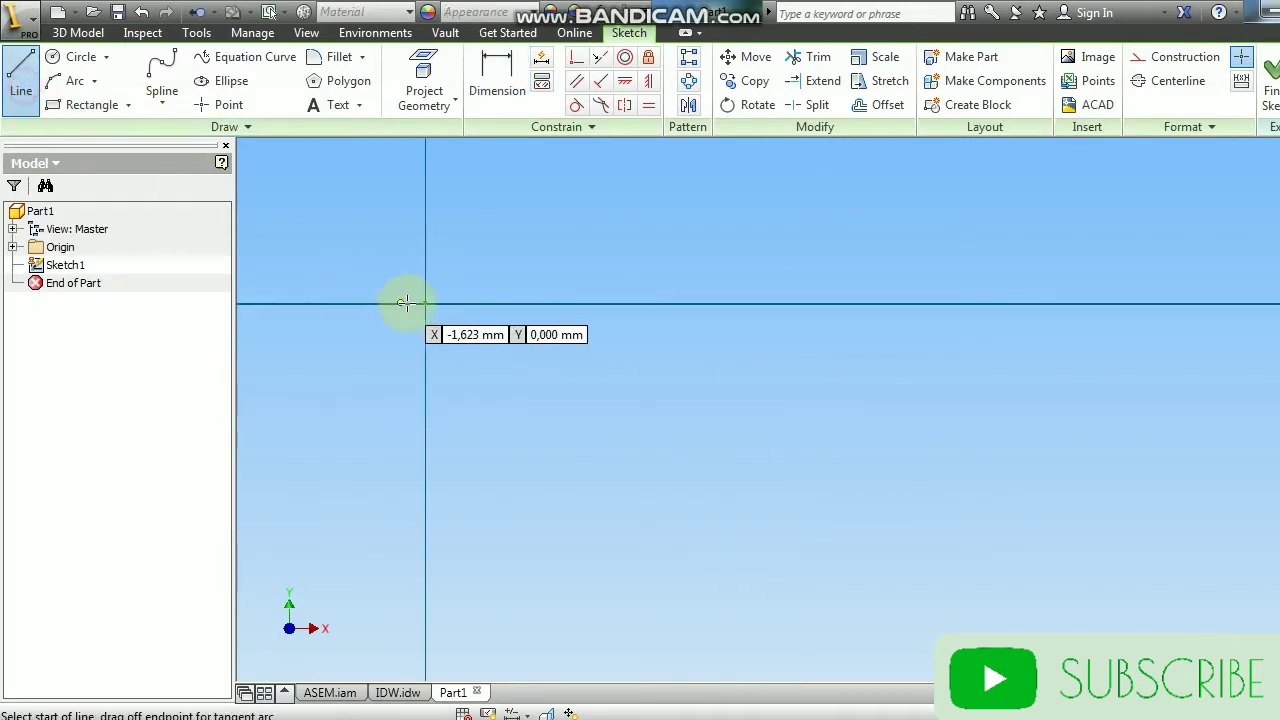
click(80, 57)
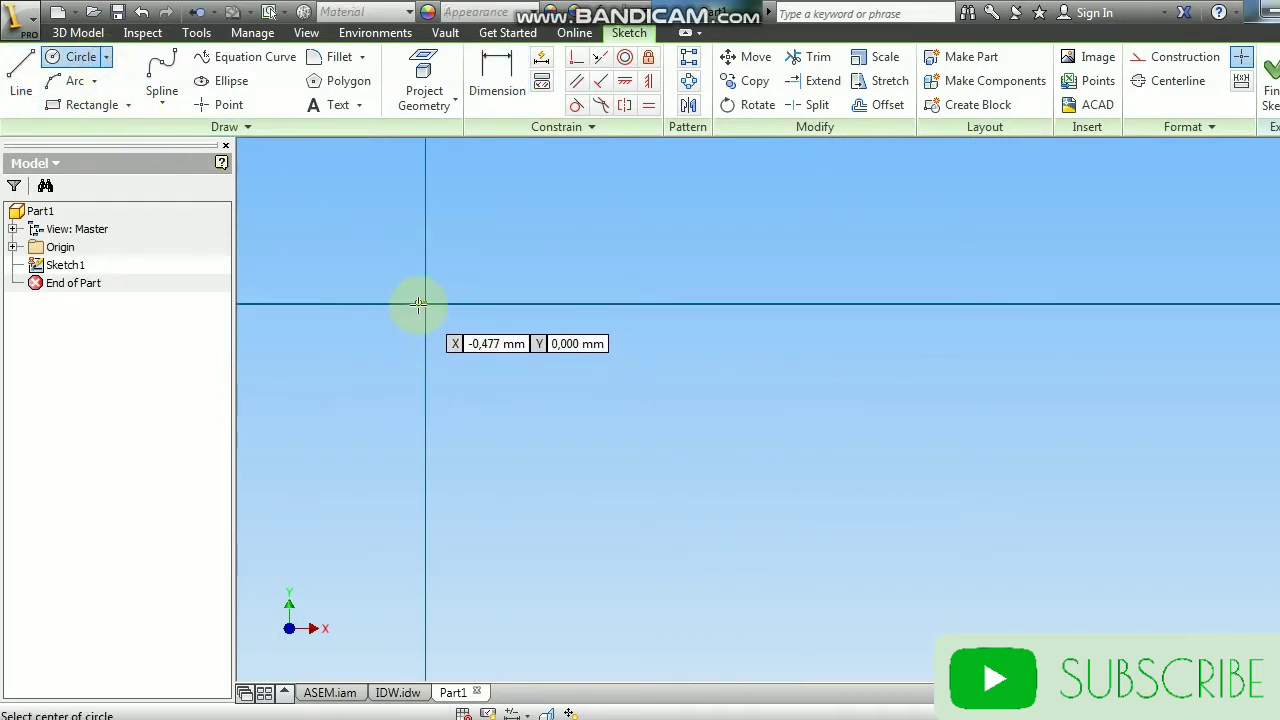
click(425, 303)
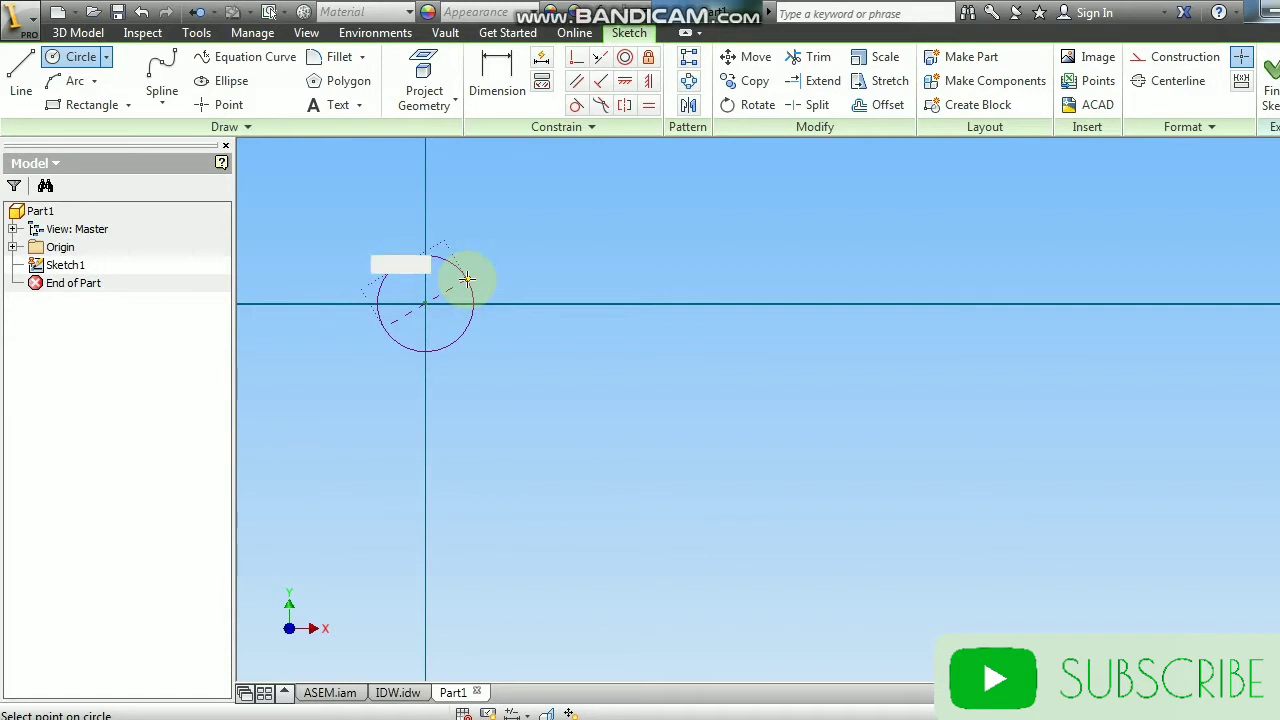
text(10)
key(Return)
click(1274, 66)
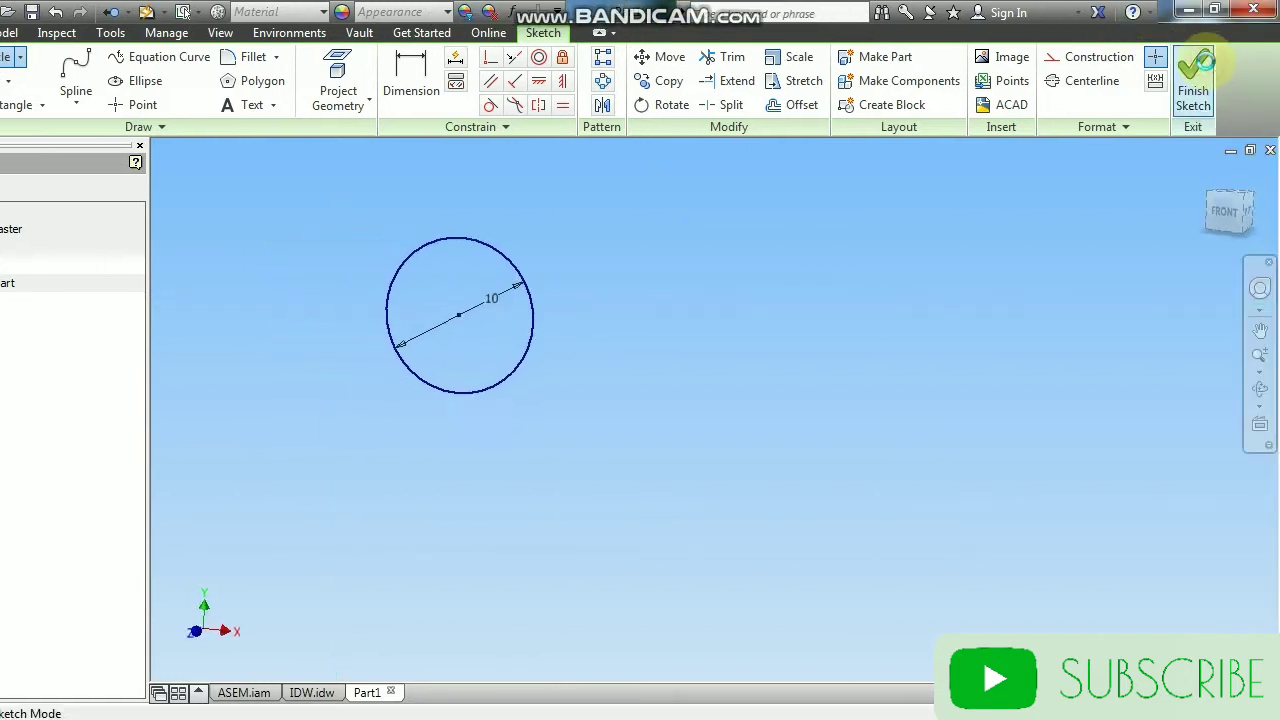
click(1195, 72)
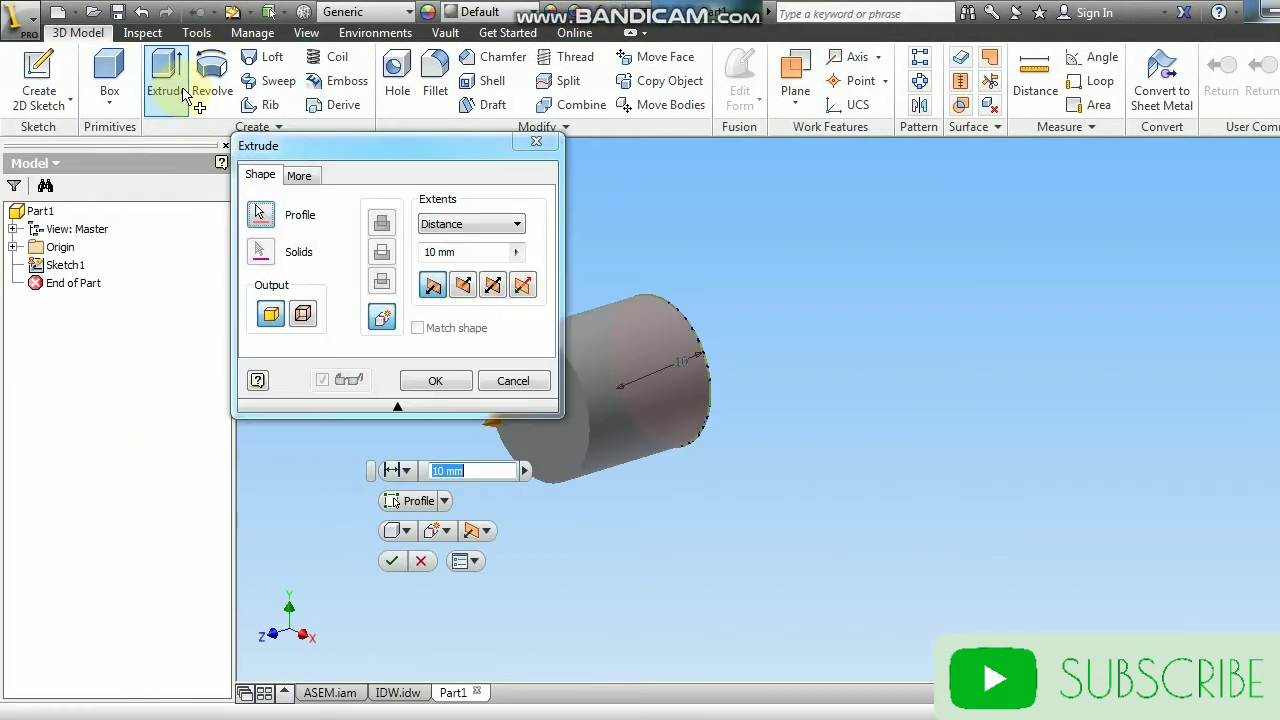
Step: Extrude the circle profile 172 mm as a solid rod
click(466, 253)
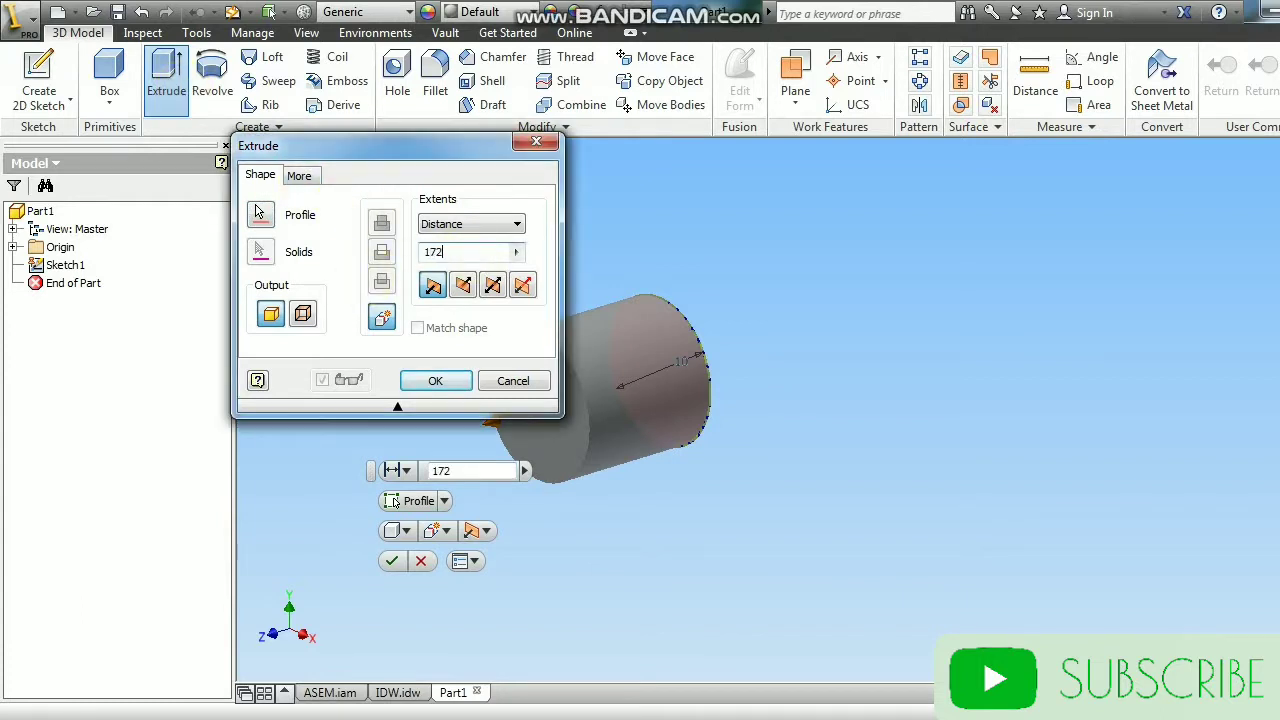
text(172)
key(Return)
Step: Create a work axis through the rod's cylindrical face using the Through Revolved Face or Feature option
scroll(909, 366, down, 5)
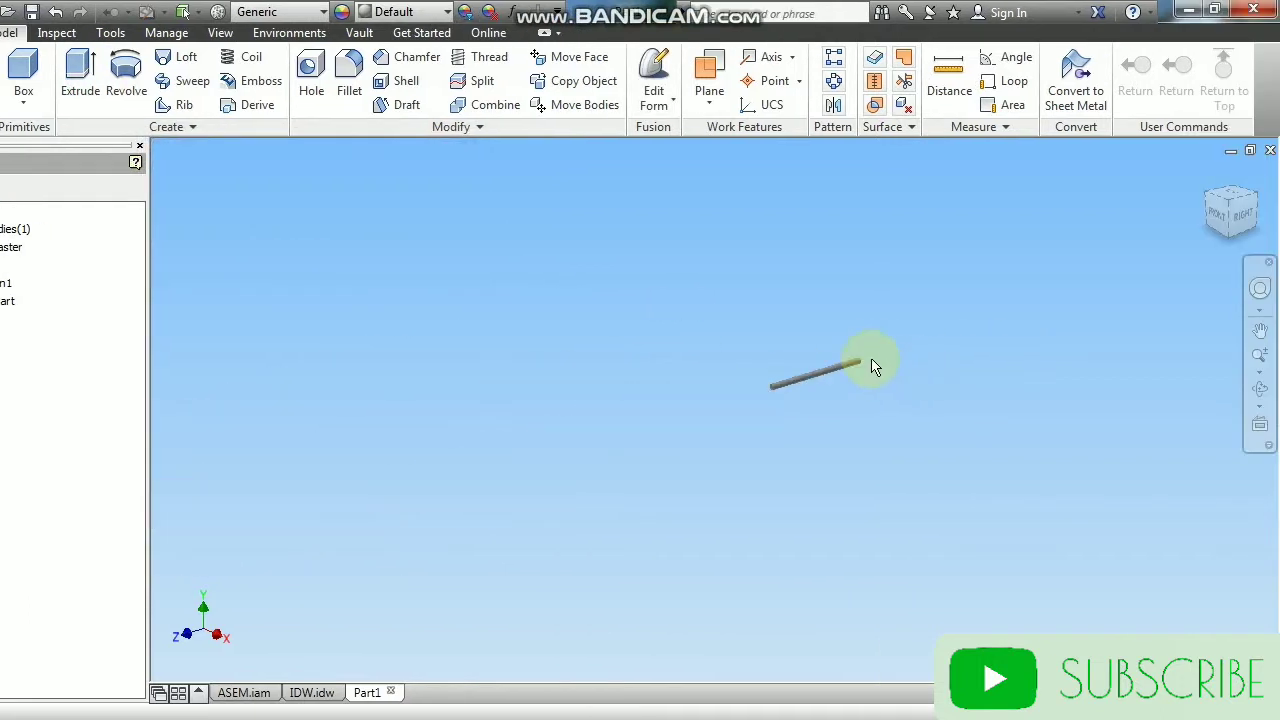
scroll(866, 363, up, 3)
middle_drag(790, 333, 514, 260)
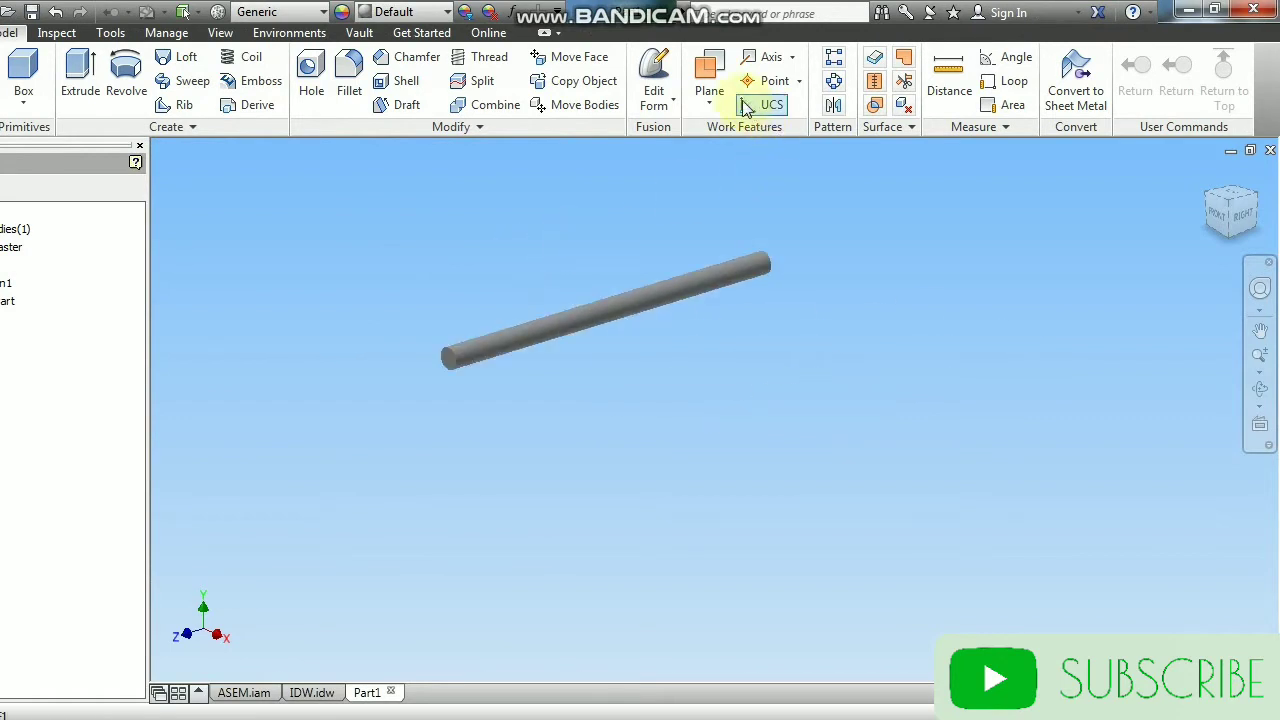
click(794, 62)
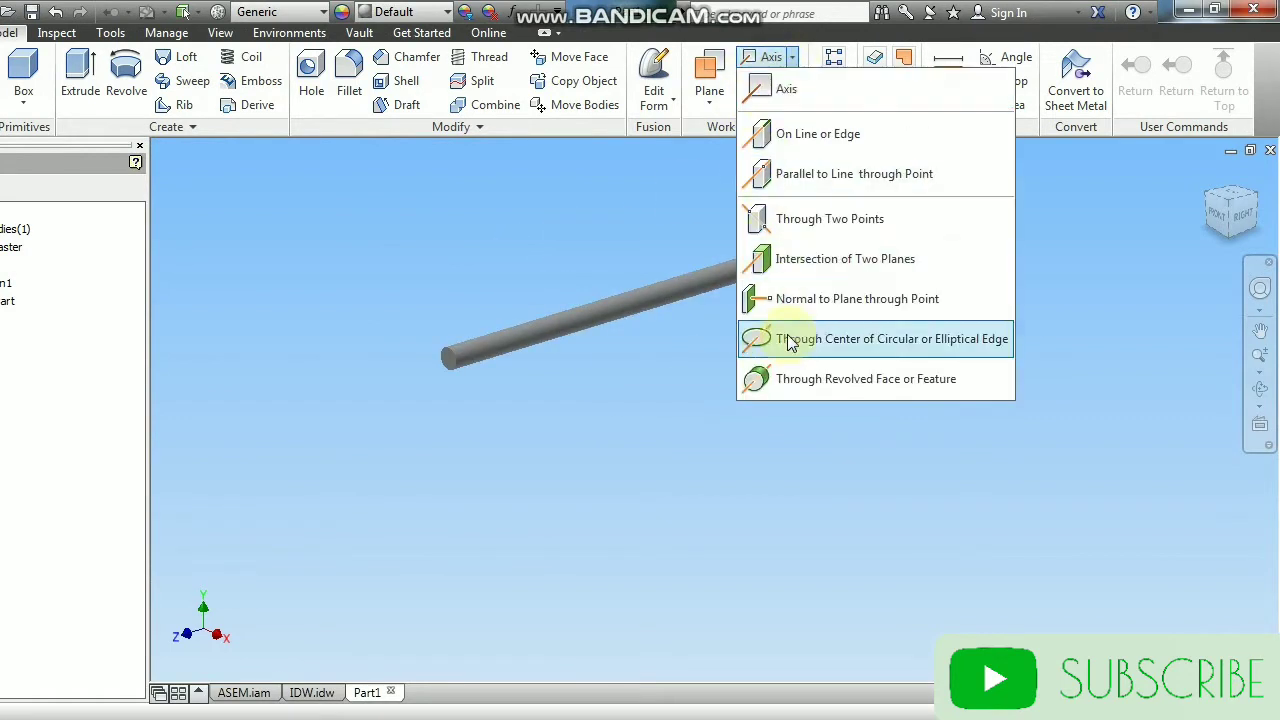
click(778, 374)
scroll(530, 350, up, 3)
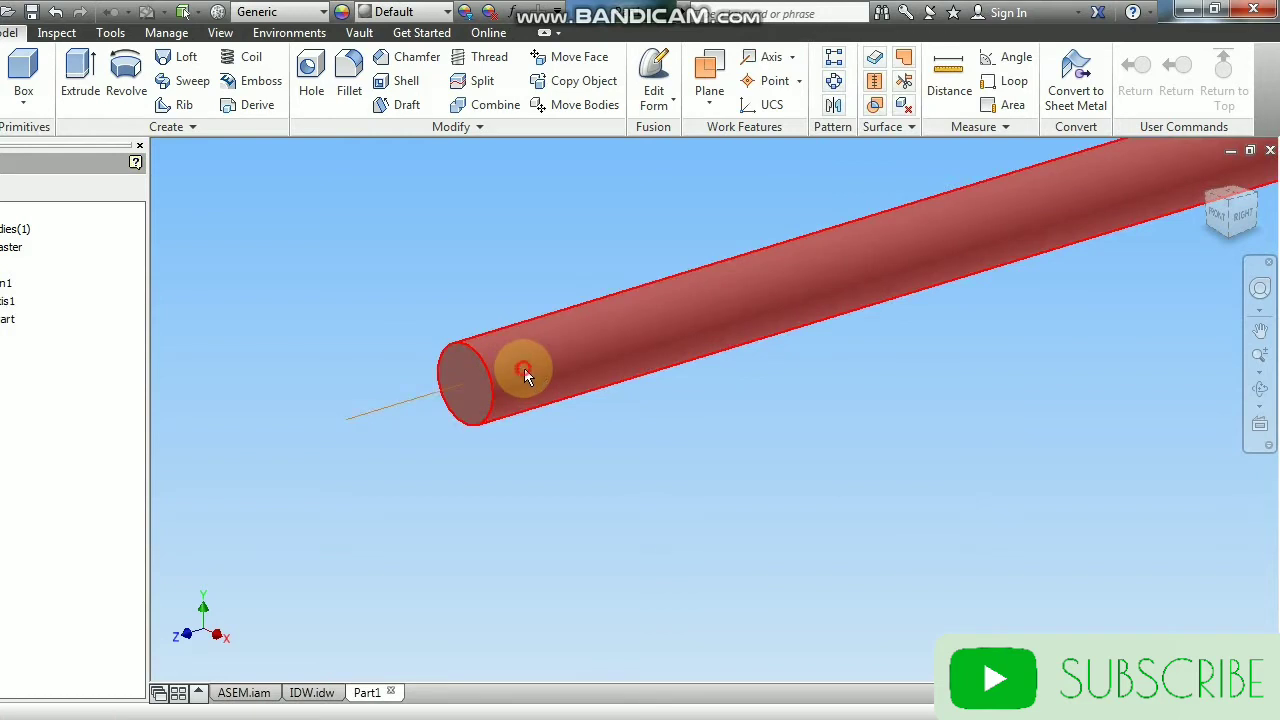
click(524, 368)
Step: Sketch a six-sided inscribed polygon on the rod's front end face, centred on the rod with a vertex at the circle's upper quadrant, and finish the sketch
scroll(478, 305, down, 5)
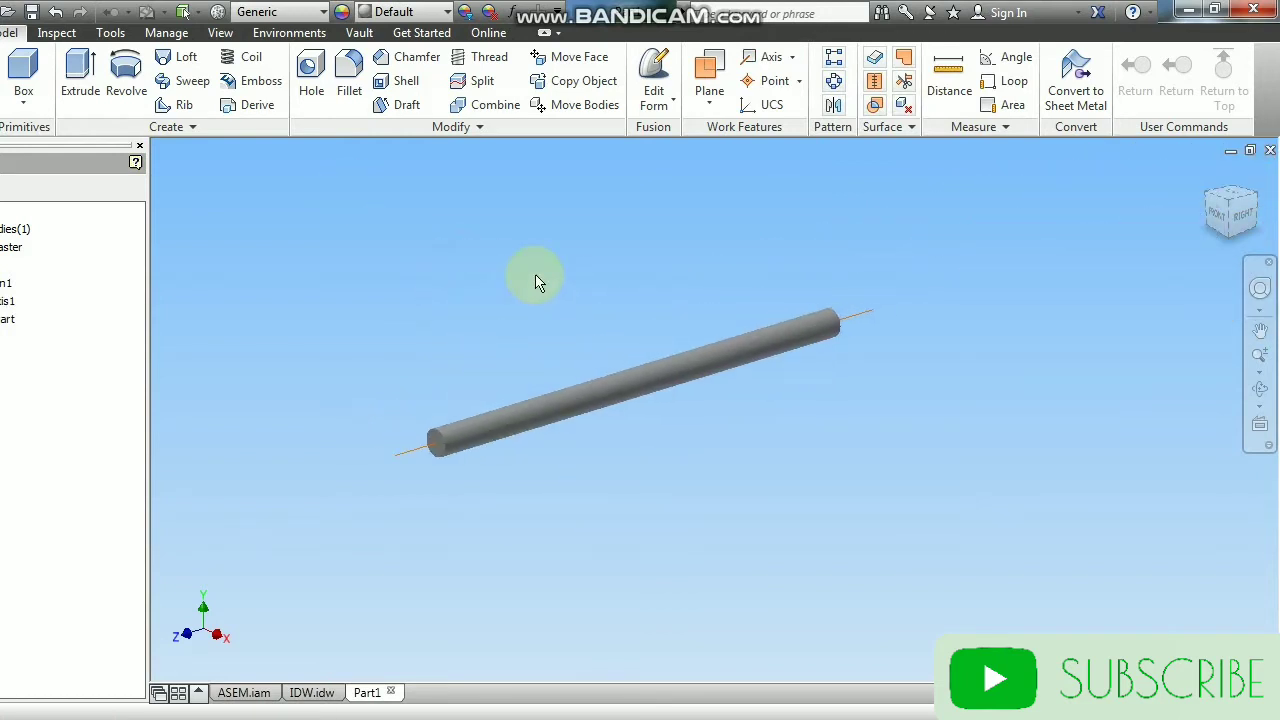
click(38, 82)
scroll(509, 434, up, 3)
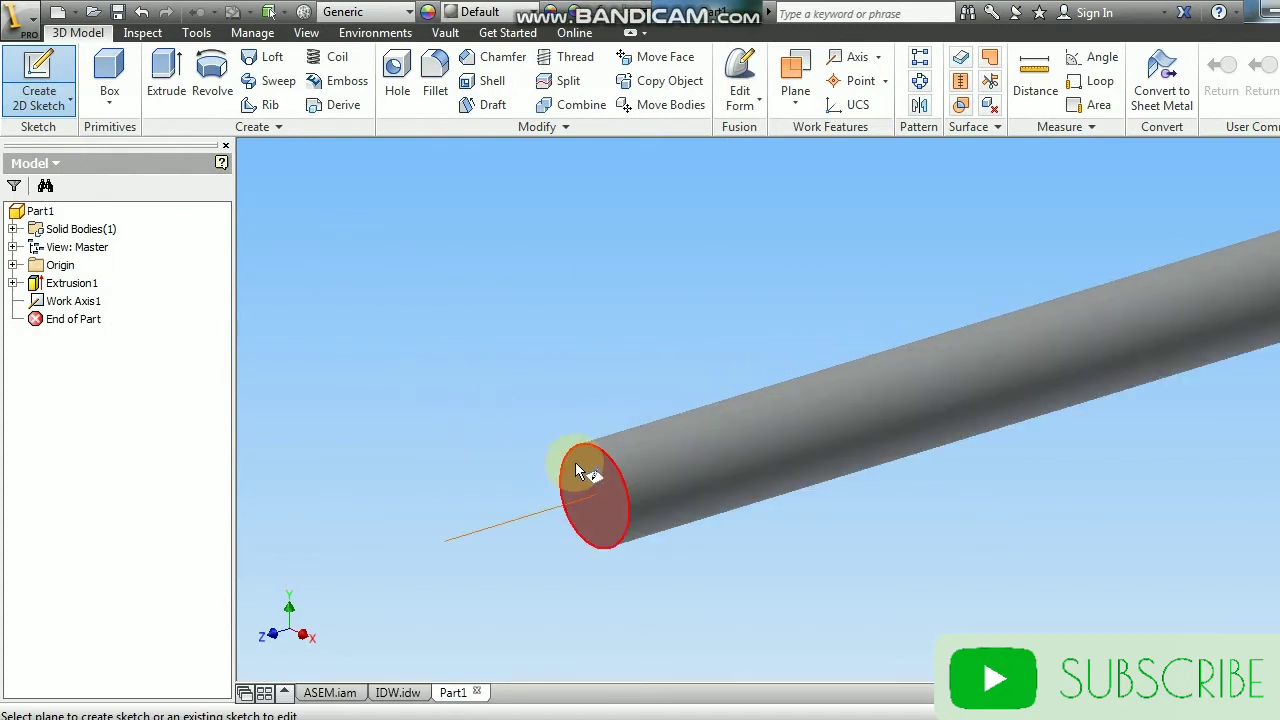
click(576, 464)
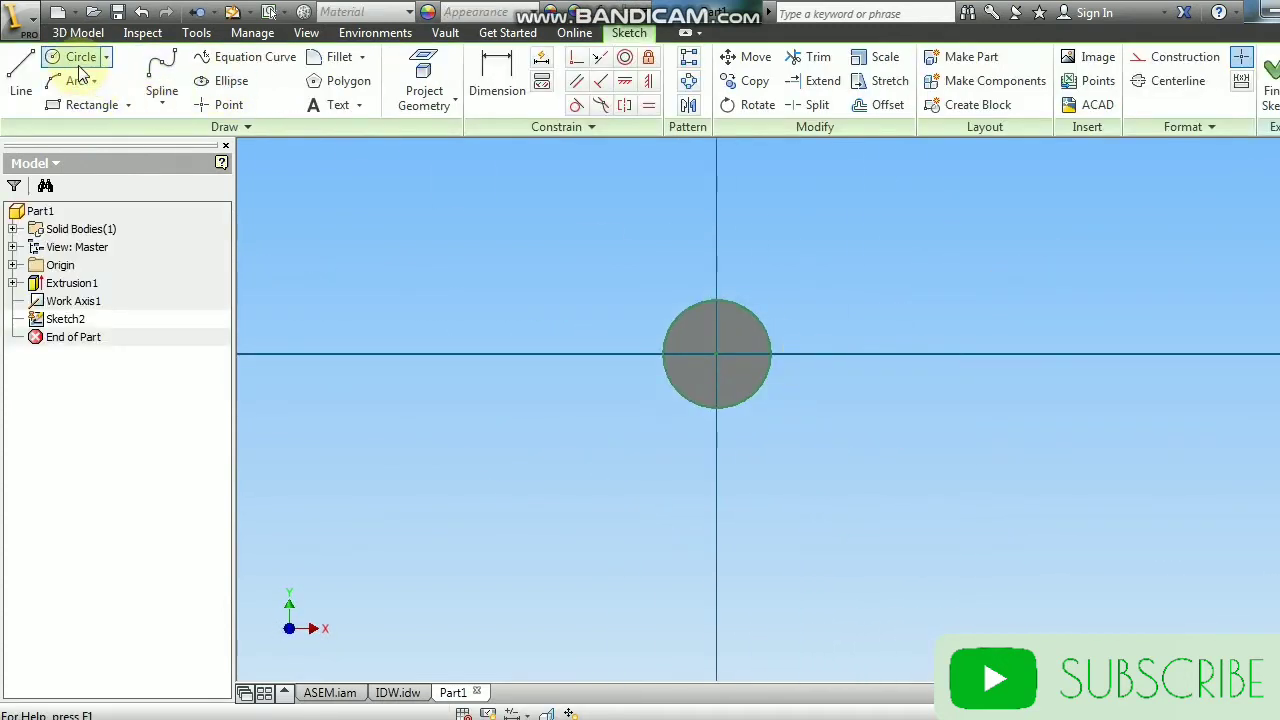
click(330, 86)
scroll(780, 377, up, 5)
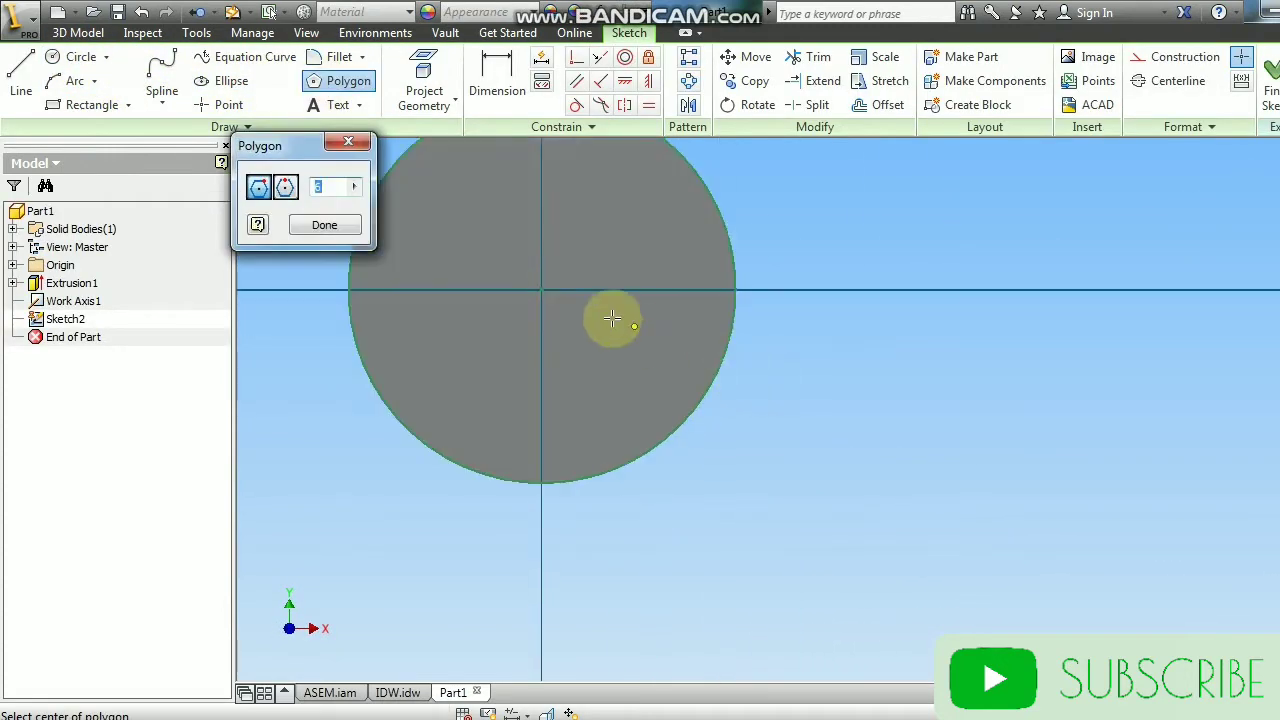
click(541, 290)
middle_drag(565, 258, 614, 394)
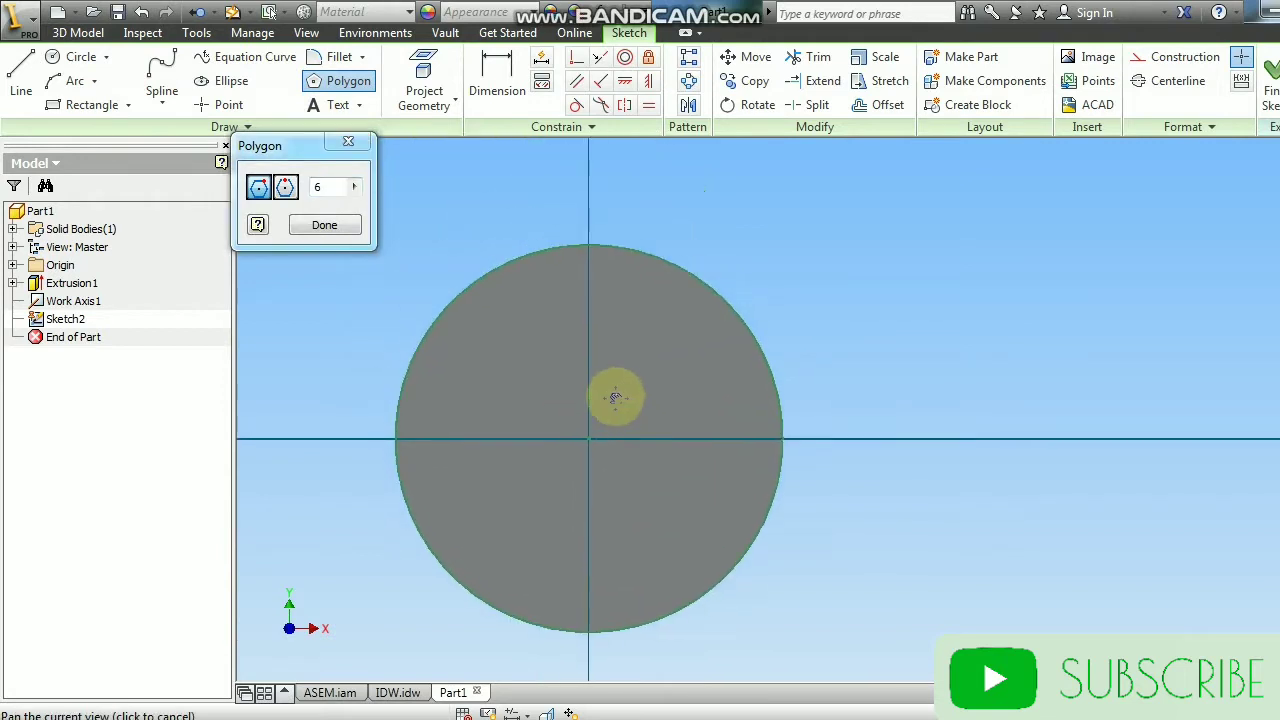
click(587, 247)
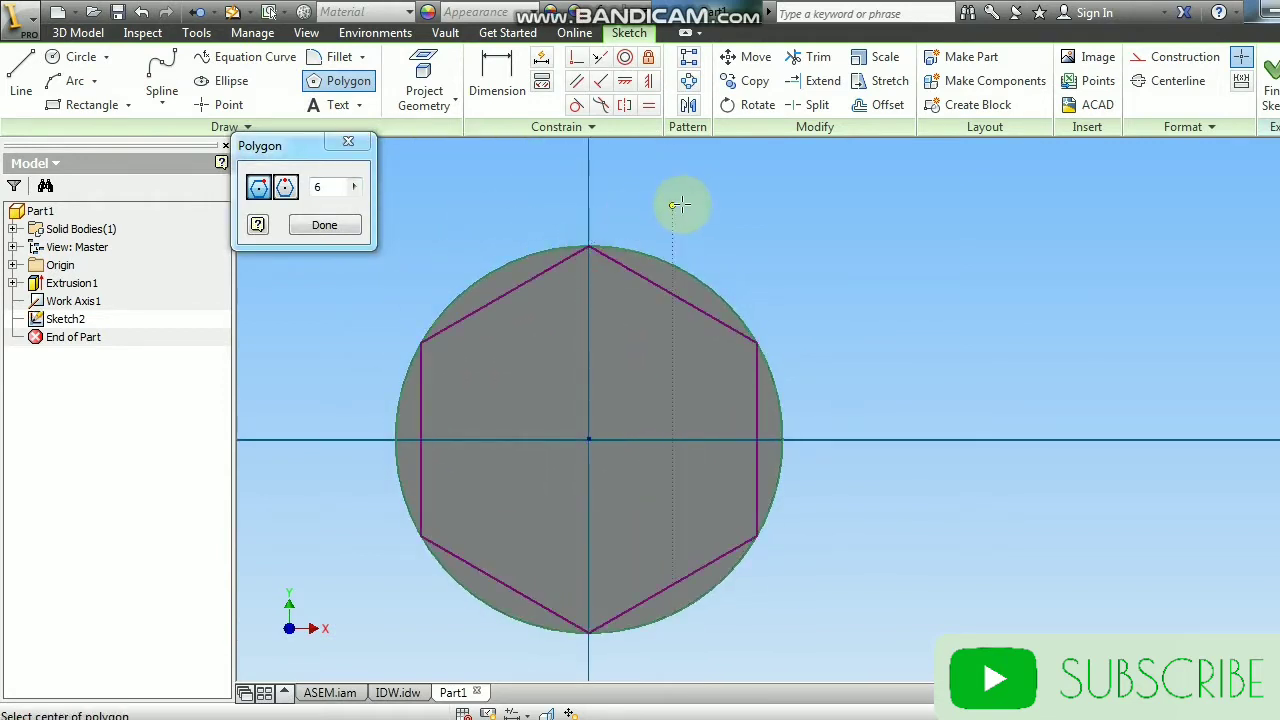
right_click(737, 202)
click(752, 205)
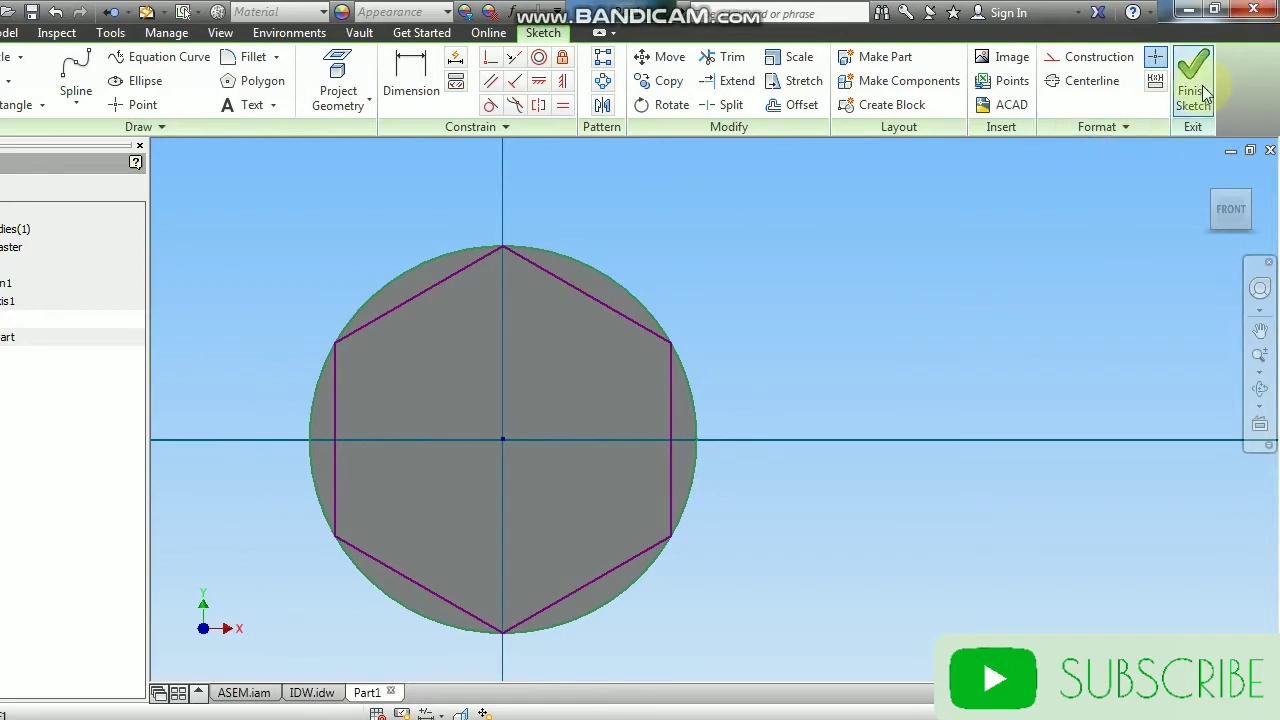
click(1195, 82)
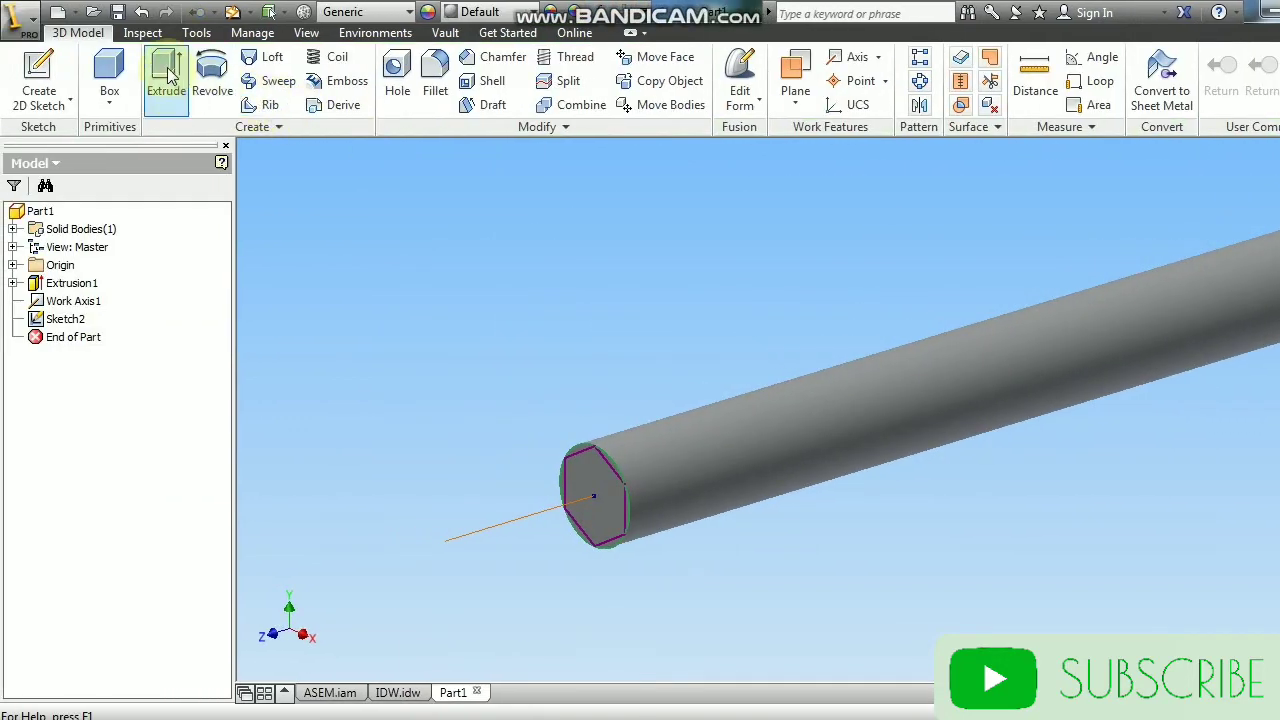
Step: Cut the areas between the hexagon and the circle through the whole rod with an Extrude using the All extent
click(168, 82)
scroll(580, 450, up, 5)
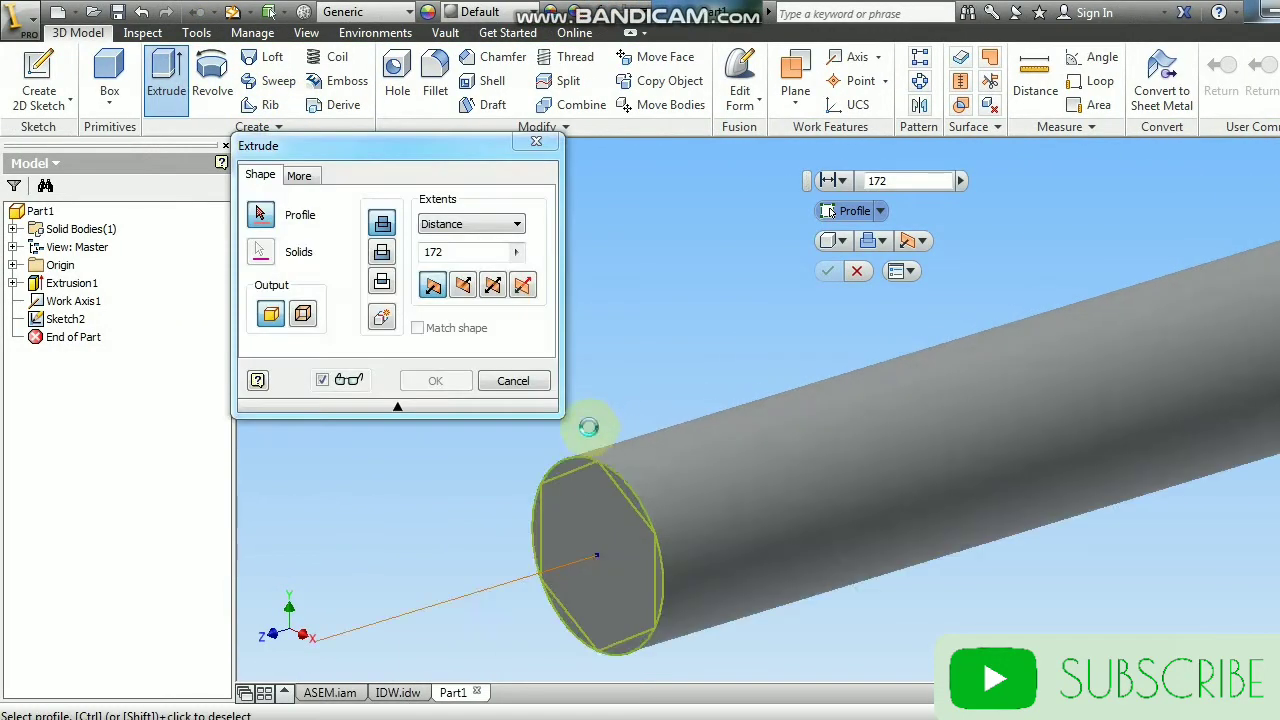
click(564, 497)
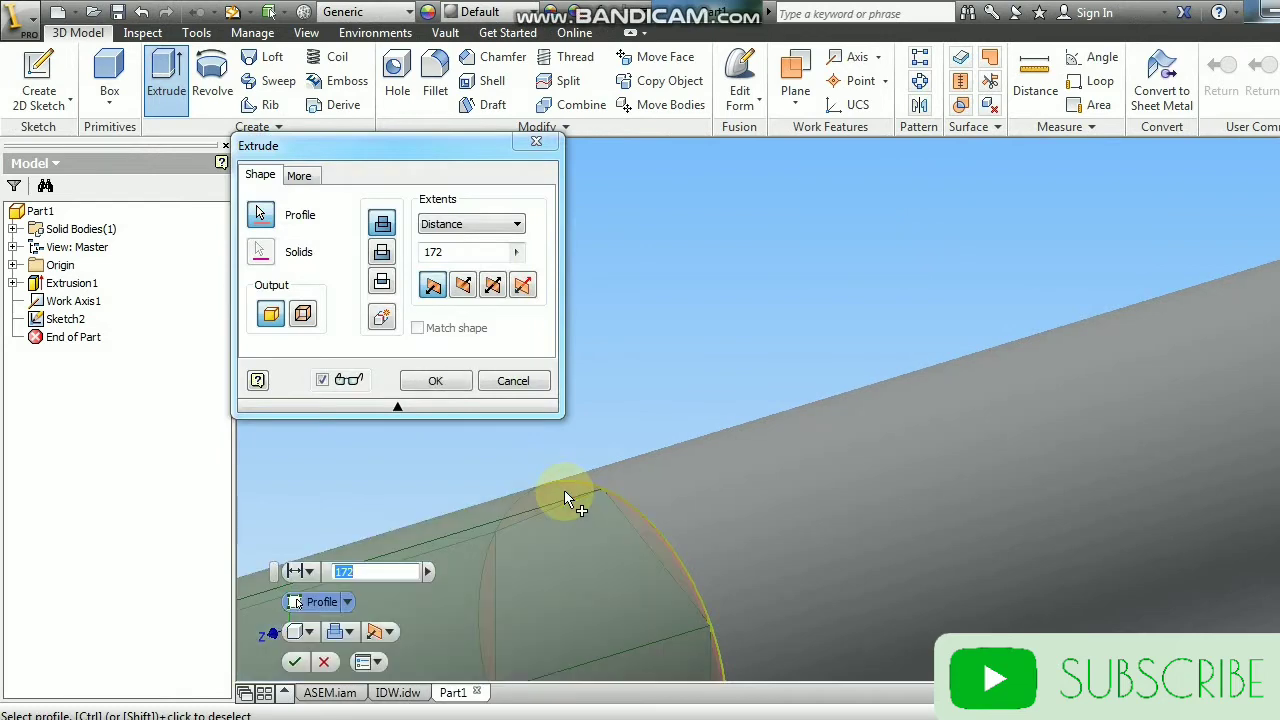
click(384, 253)
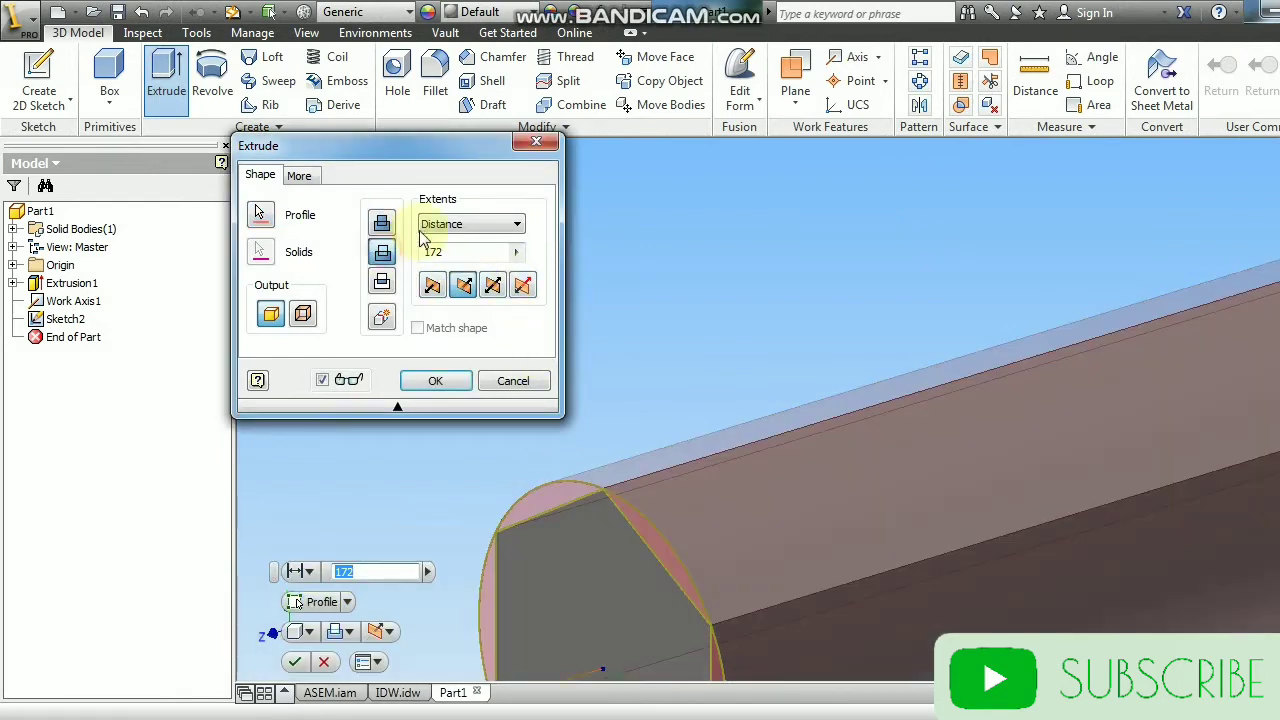
click(449, 232)
click(440, 287)
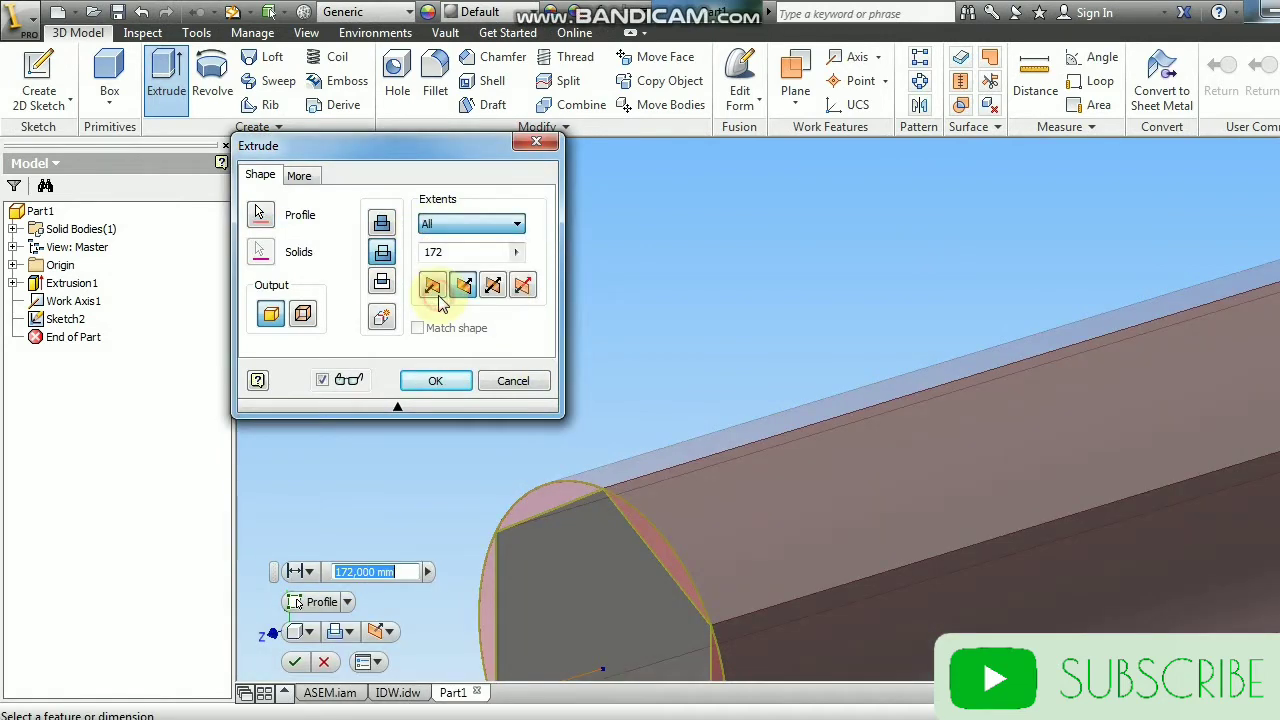
click(452, 383)
Step: Create a vertical work plane through the bar's work axis at 90 degrees to the XZ origin plane
scroll(606, 383, up, 5)
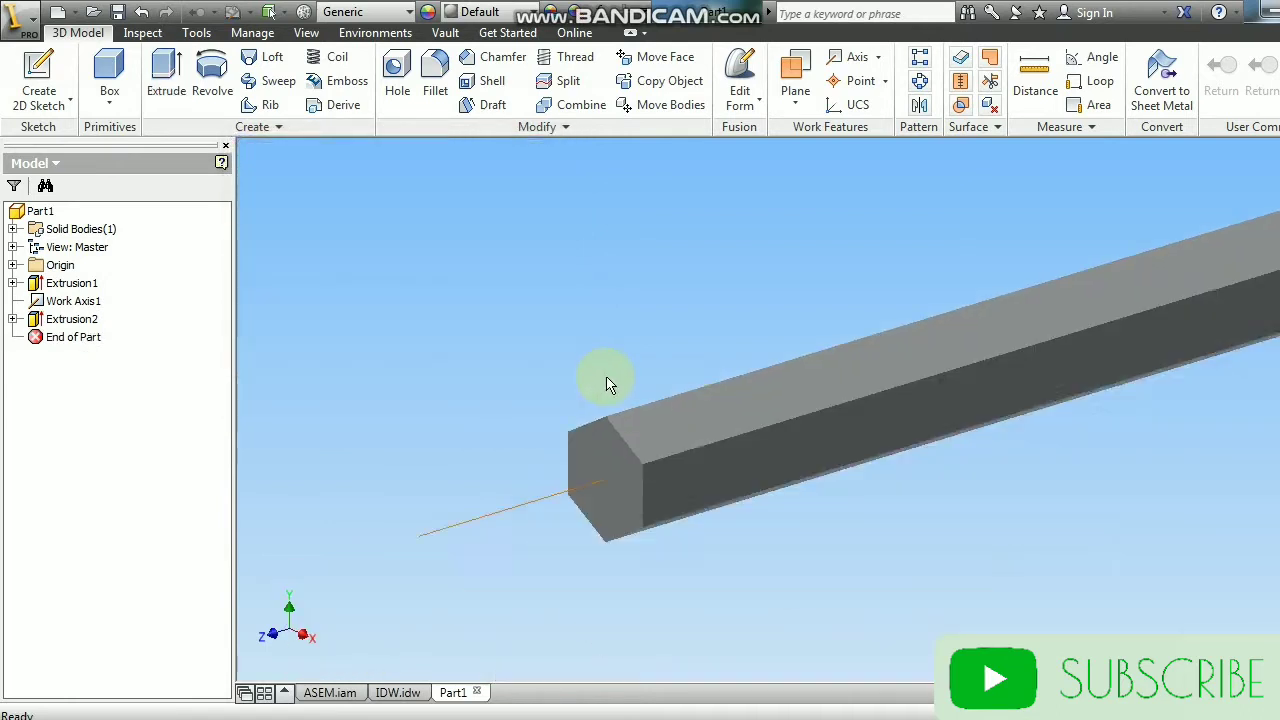
mouse_move(664, 310)
middle_down()
mouse_move(586, 264)
mouse_move(526, 271)
mouse_move(469, 299)
middle_up()
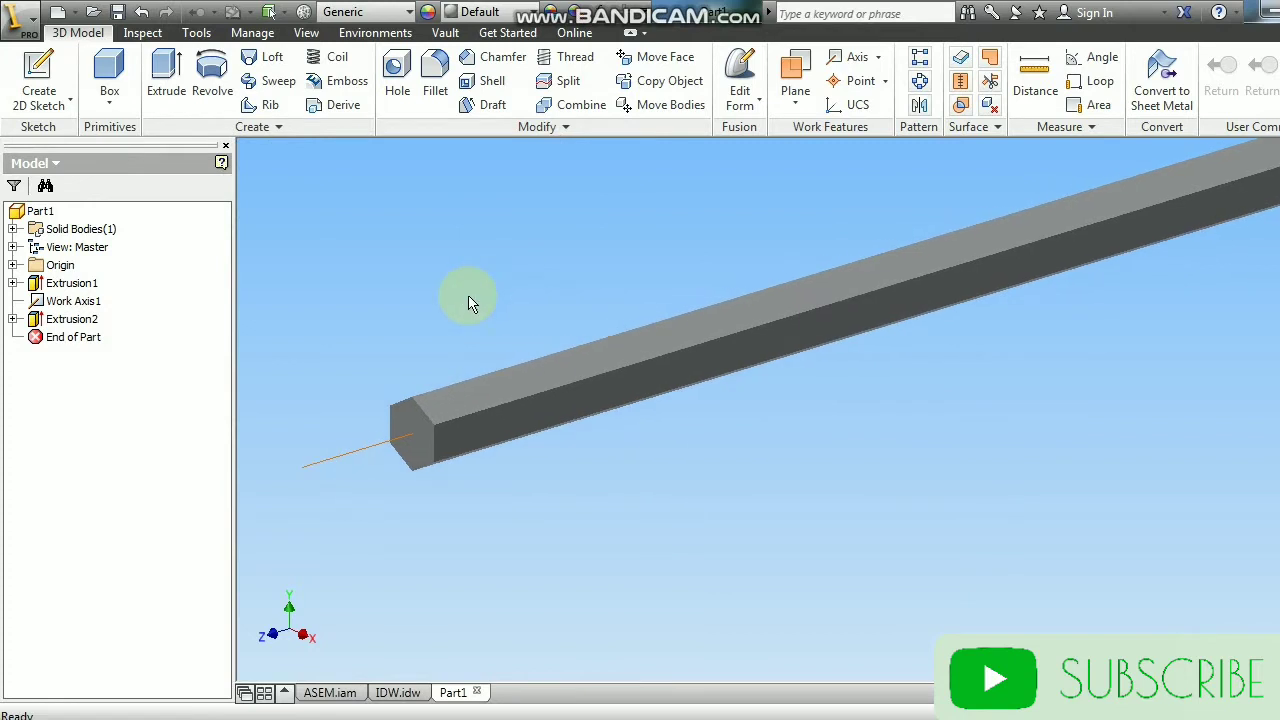
scroll(470, 299, up, 4)
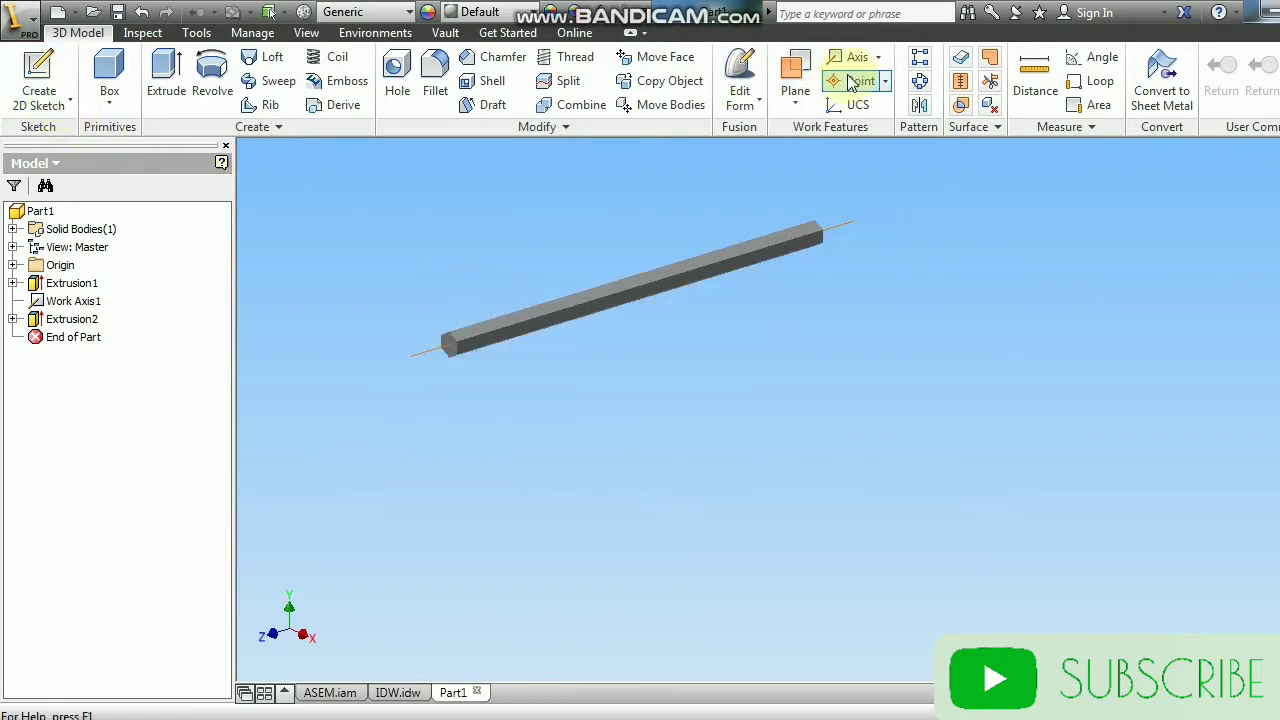
click(795, 75)
scroll(450, 345, up, 3)
click(380, 369)
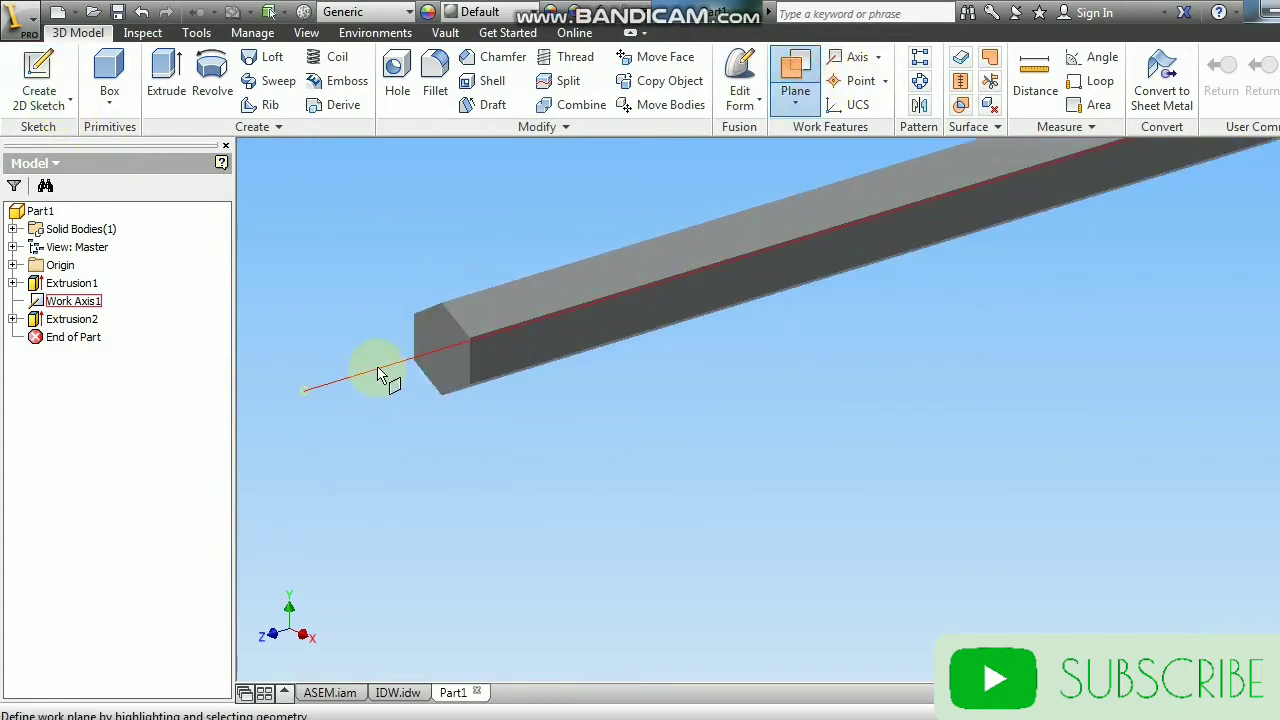
click(12, 265)
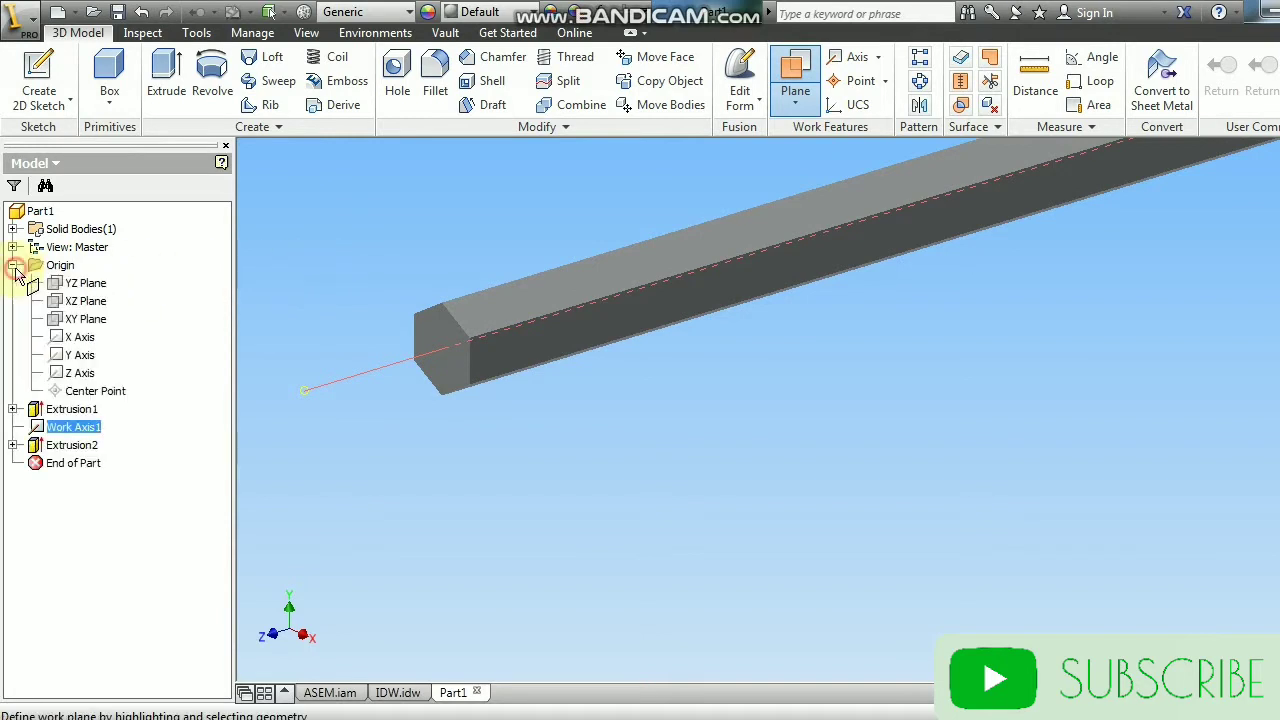
click(76, 289)
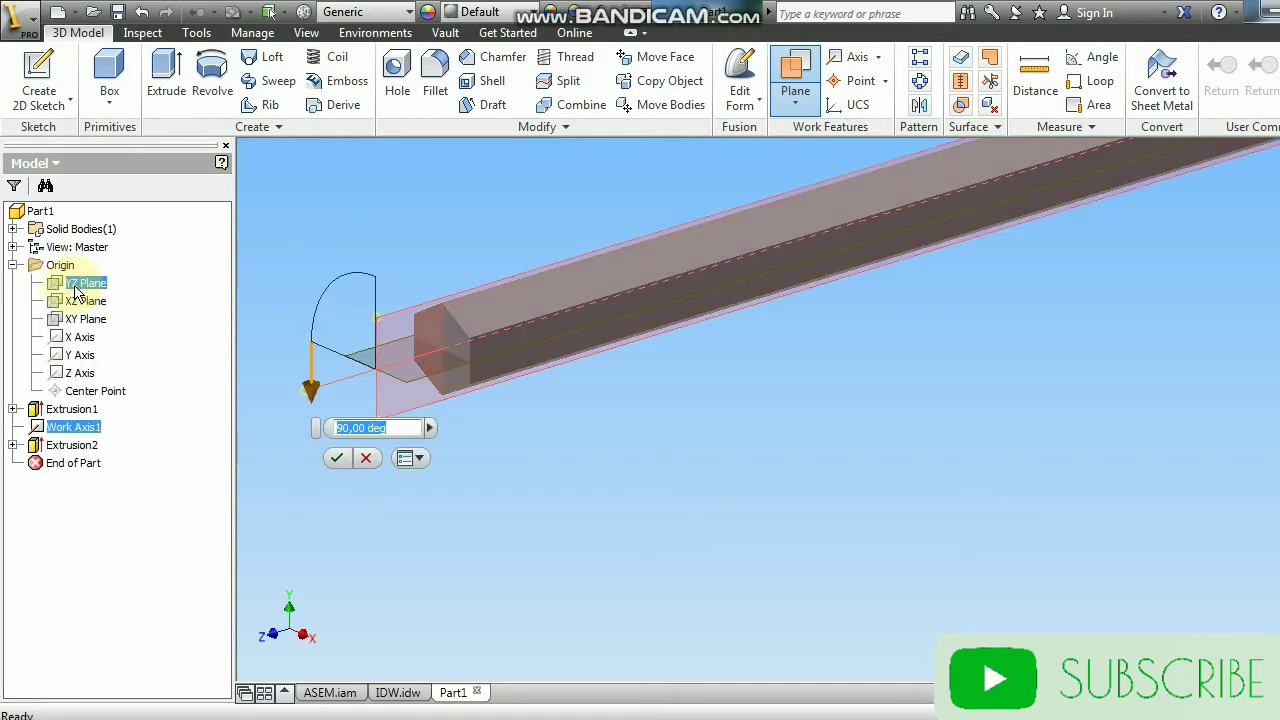
click(337, 458)
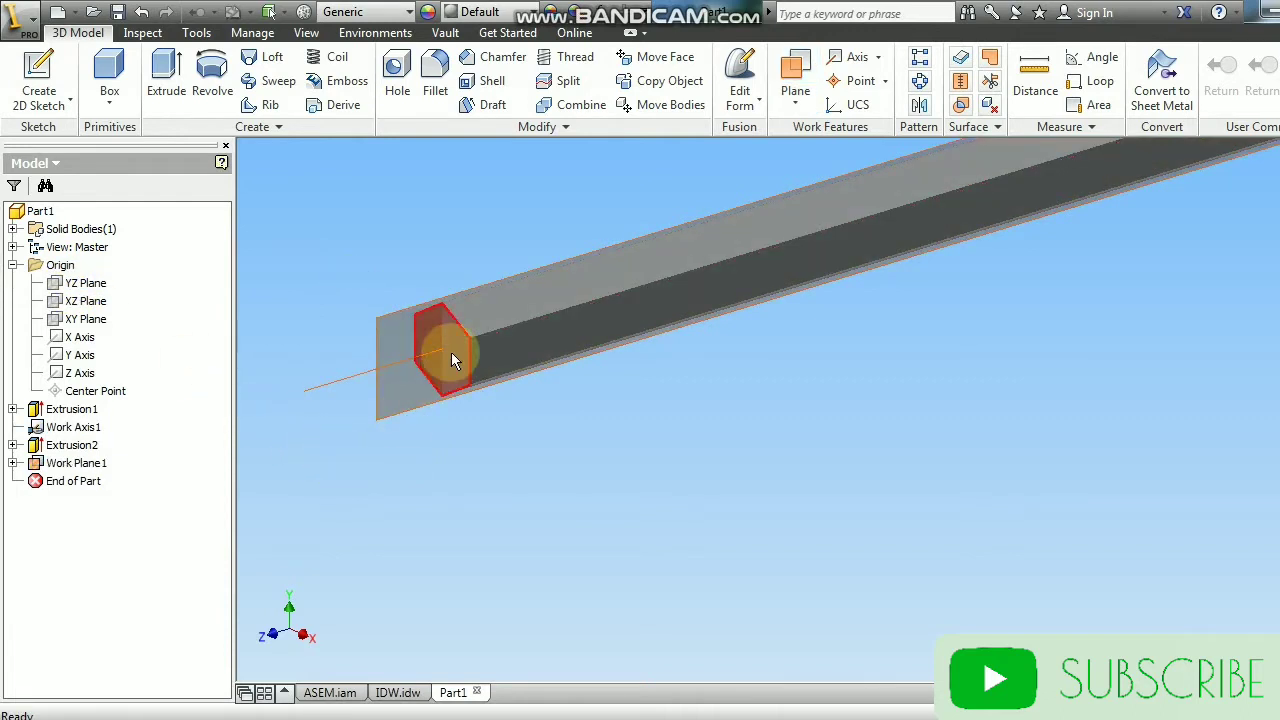
click(66, 70)
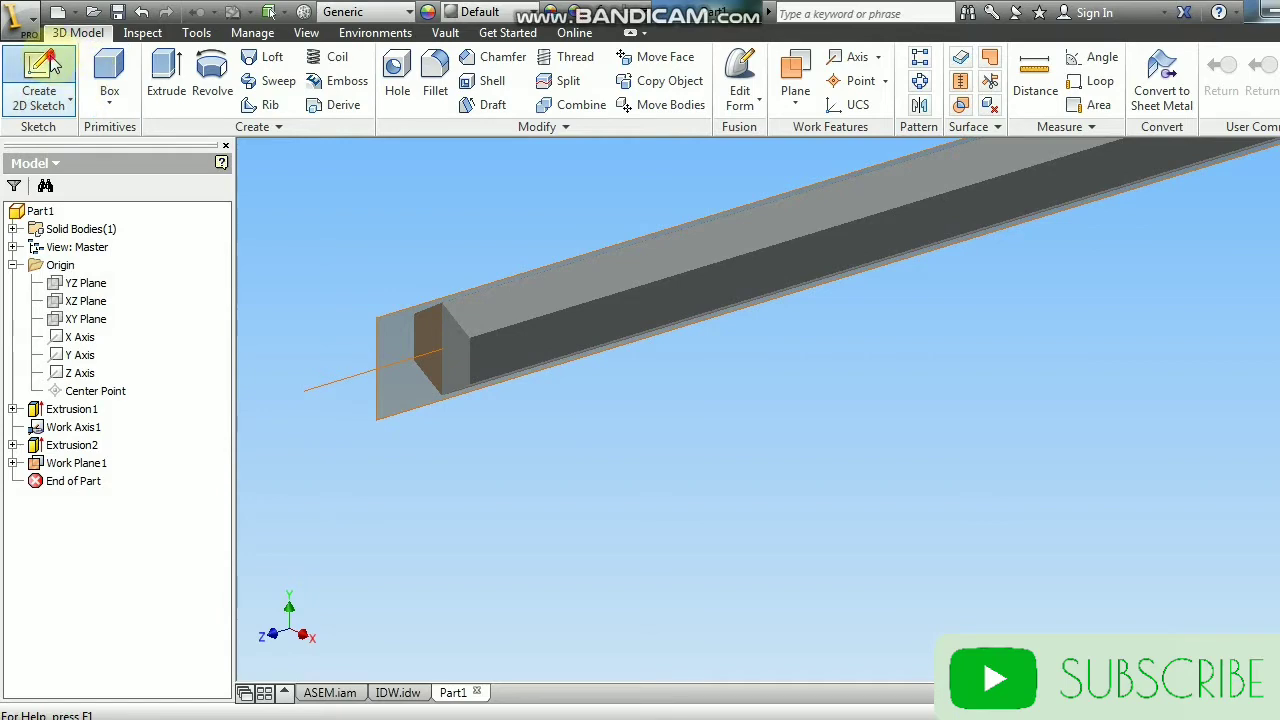
click(385, 326)
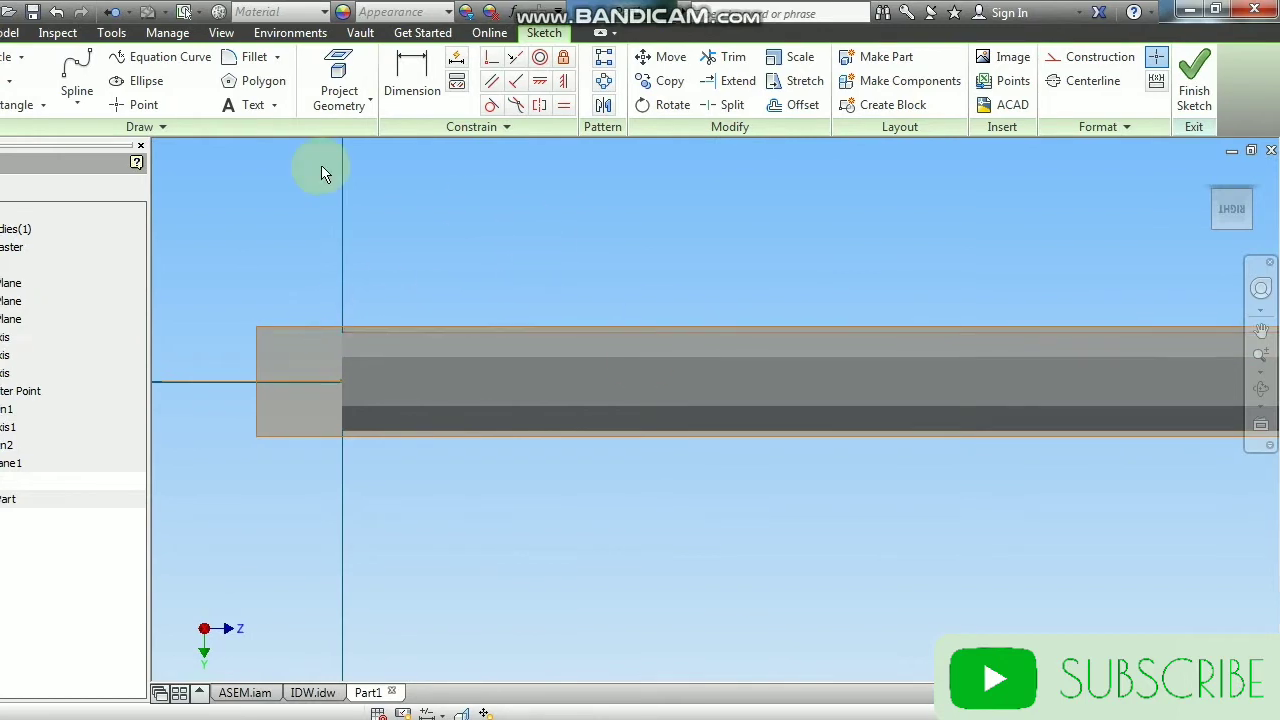
click(141, 15)
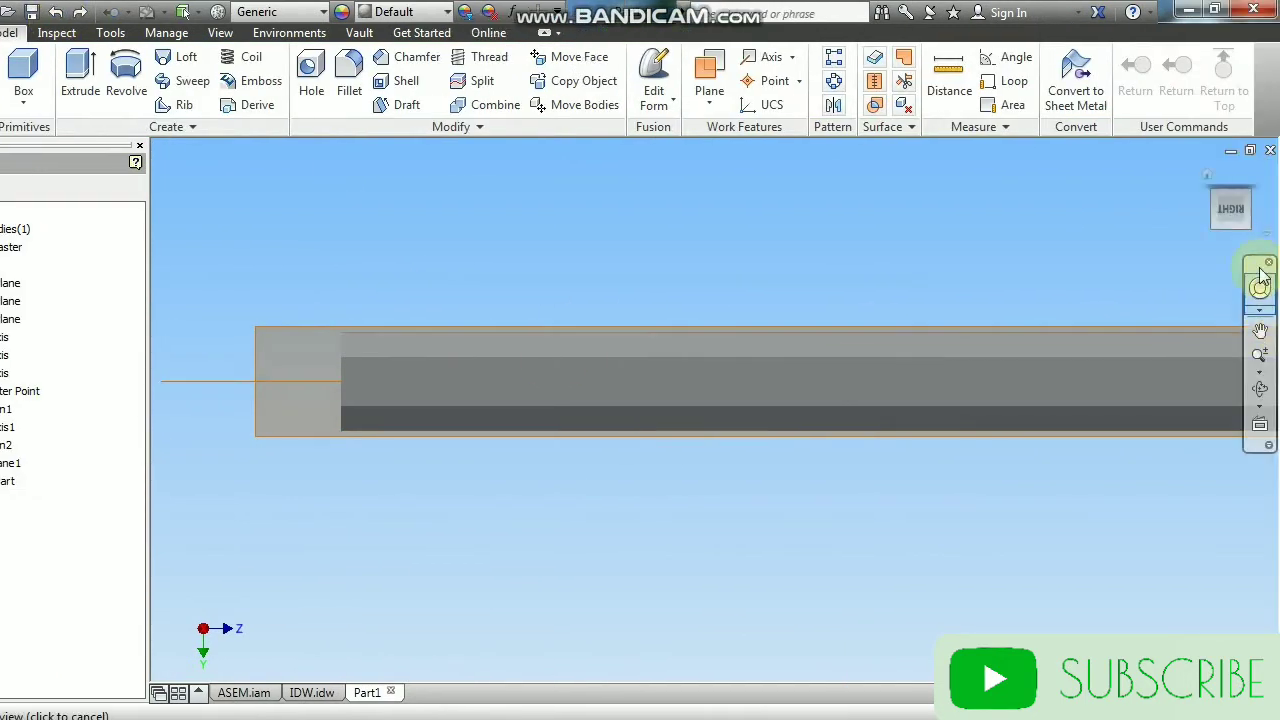
Step: Start a sketch on a new plane offset -20 mm from the bar's hexagonal end face
click(1255, 198)
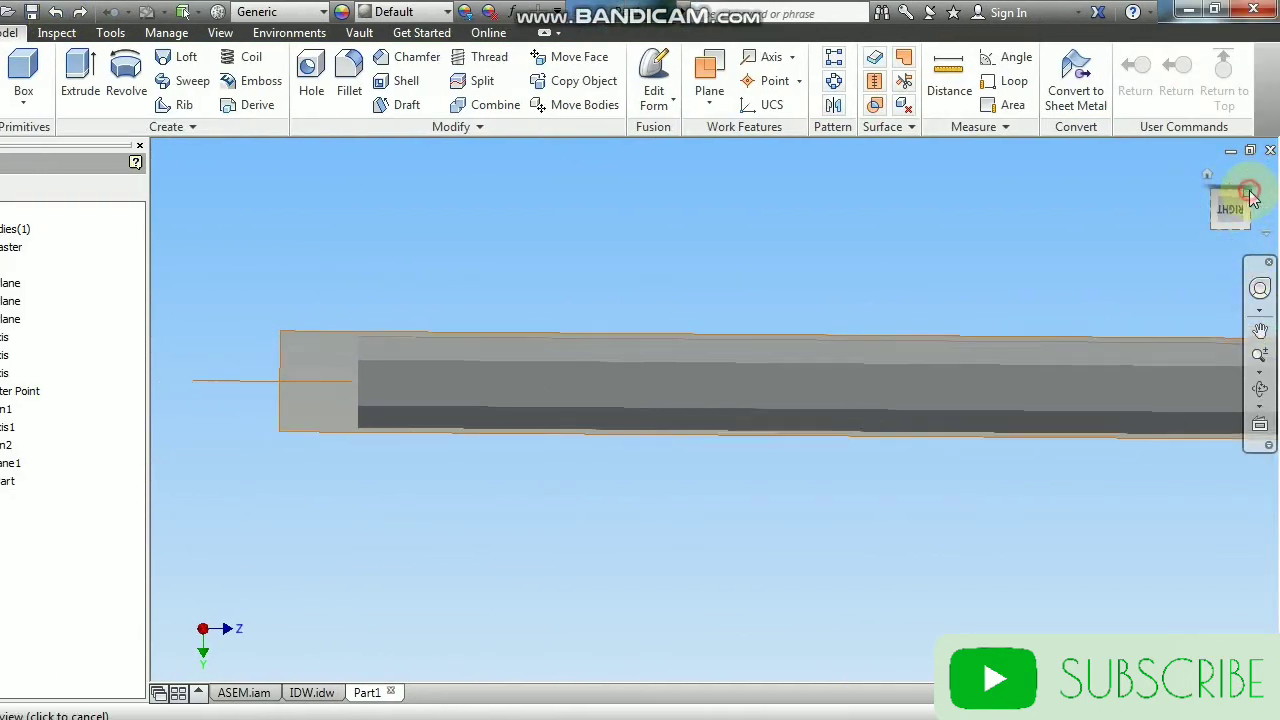
mouse_move(877, 471)
middle_down()
mouse_move(728, 353)
mouse_move(664, 322)
middle_up()
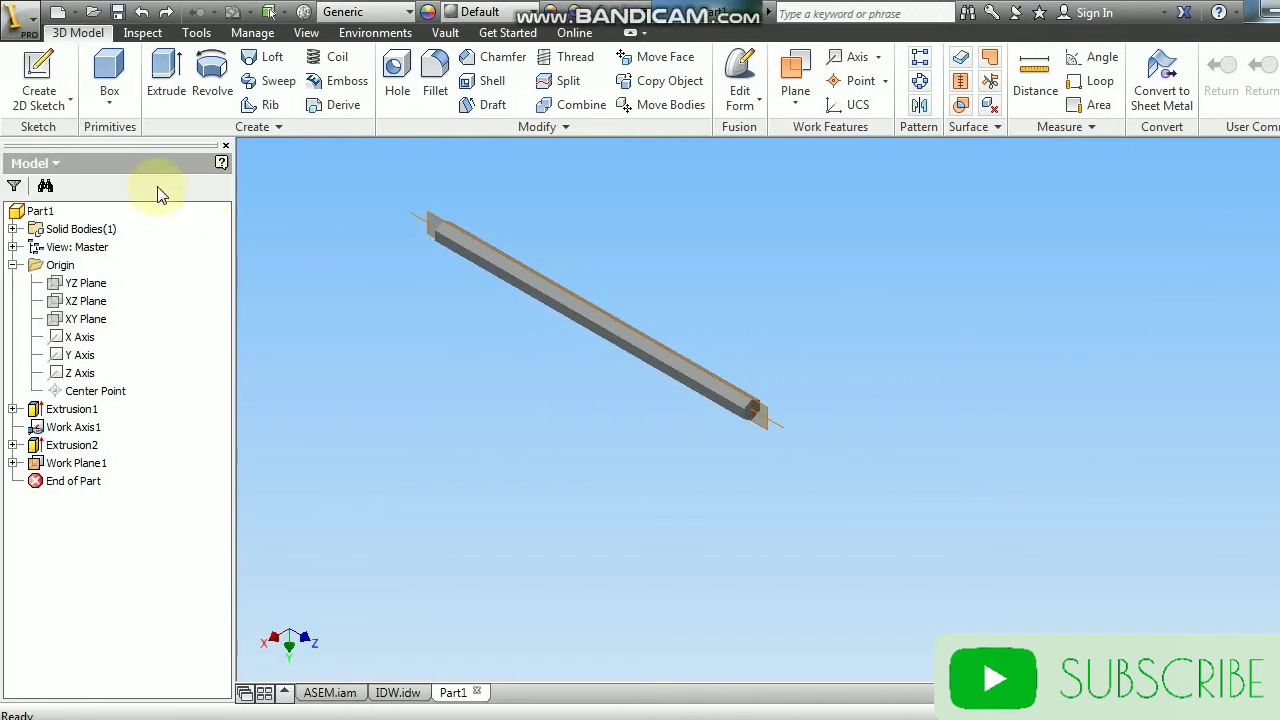
click(57, 71)
scroll(641, 399, down, 3)
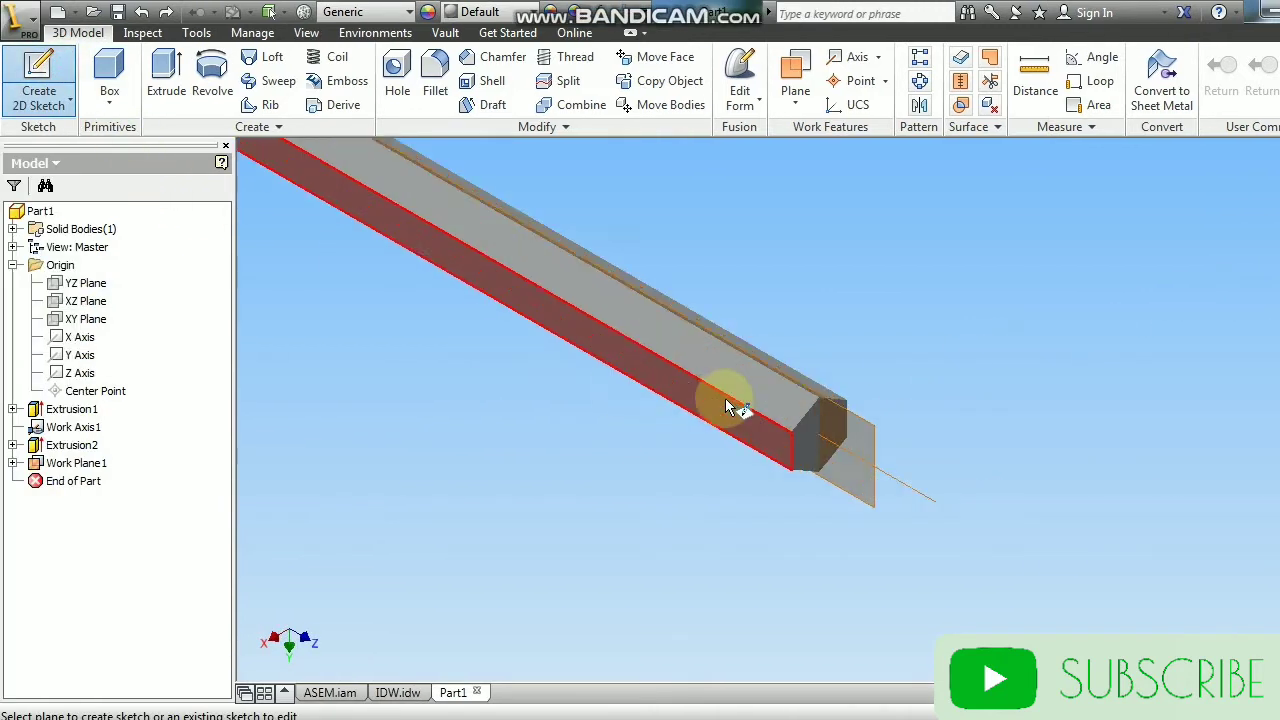
scroll(728, 405, down, 3)
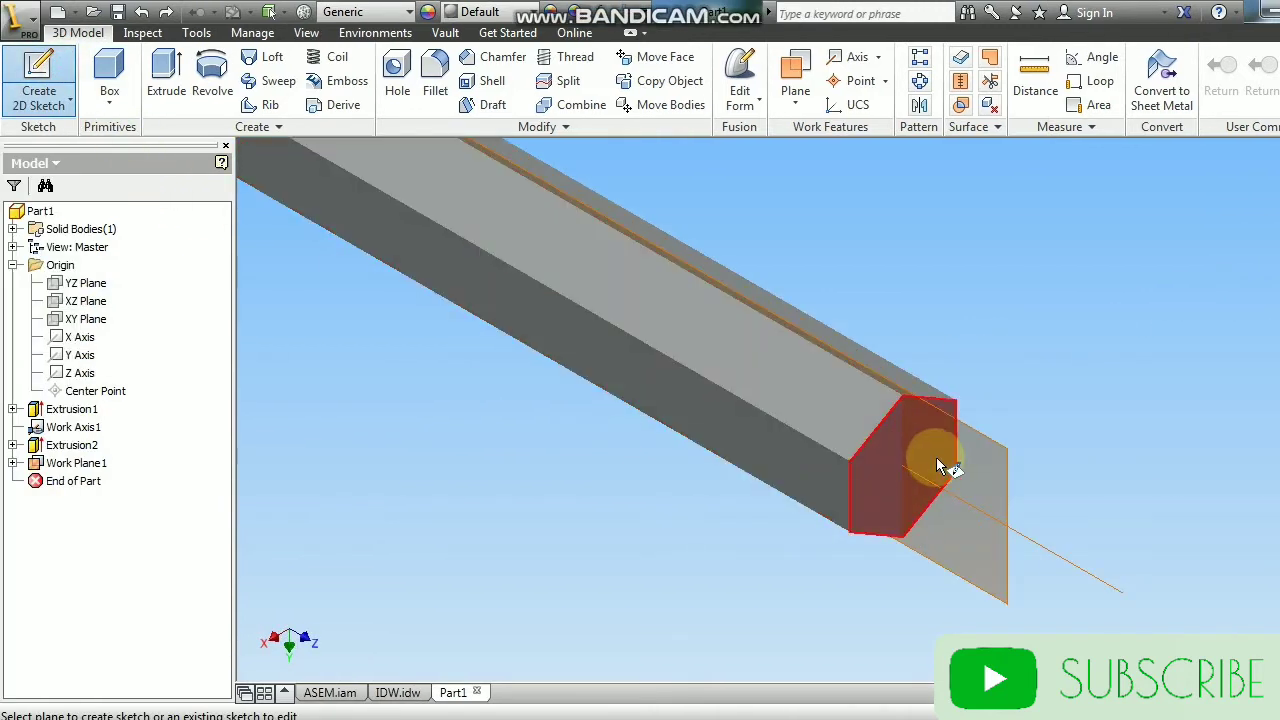
drag(867, 472, 760, 388)
text(-10)
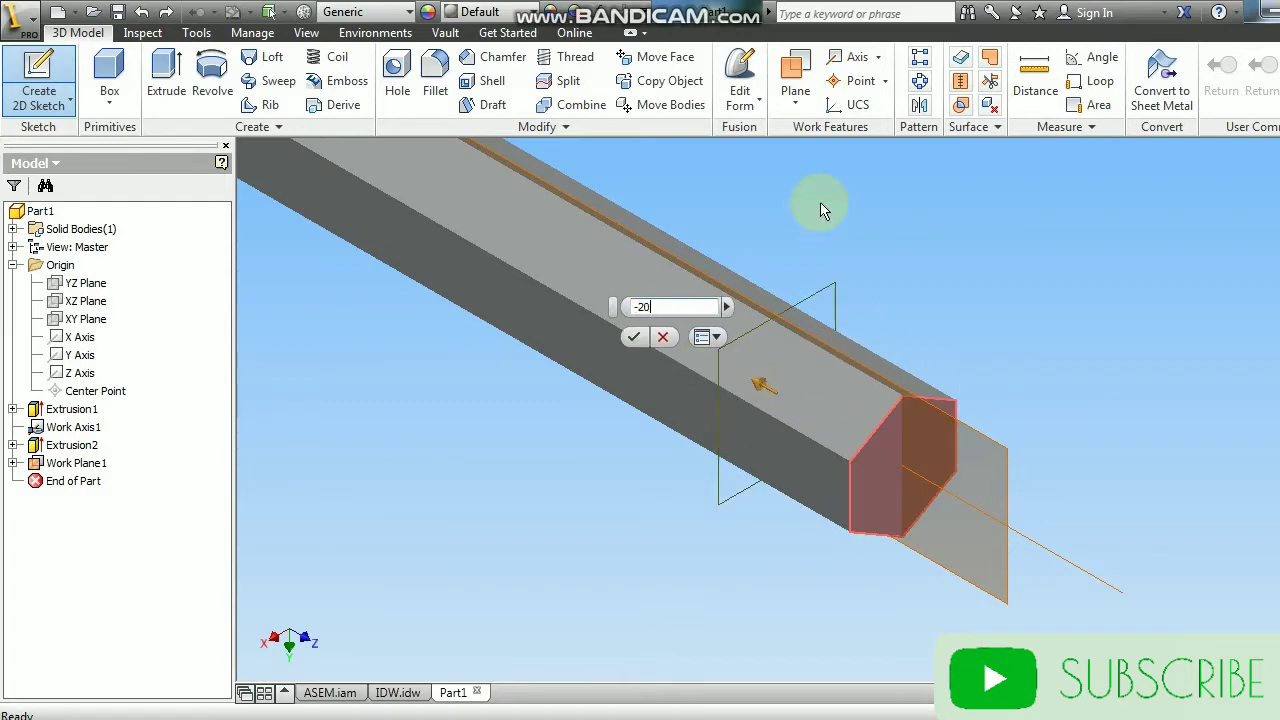
key(Return)
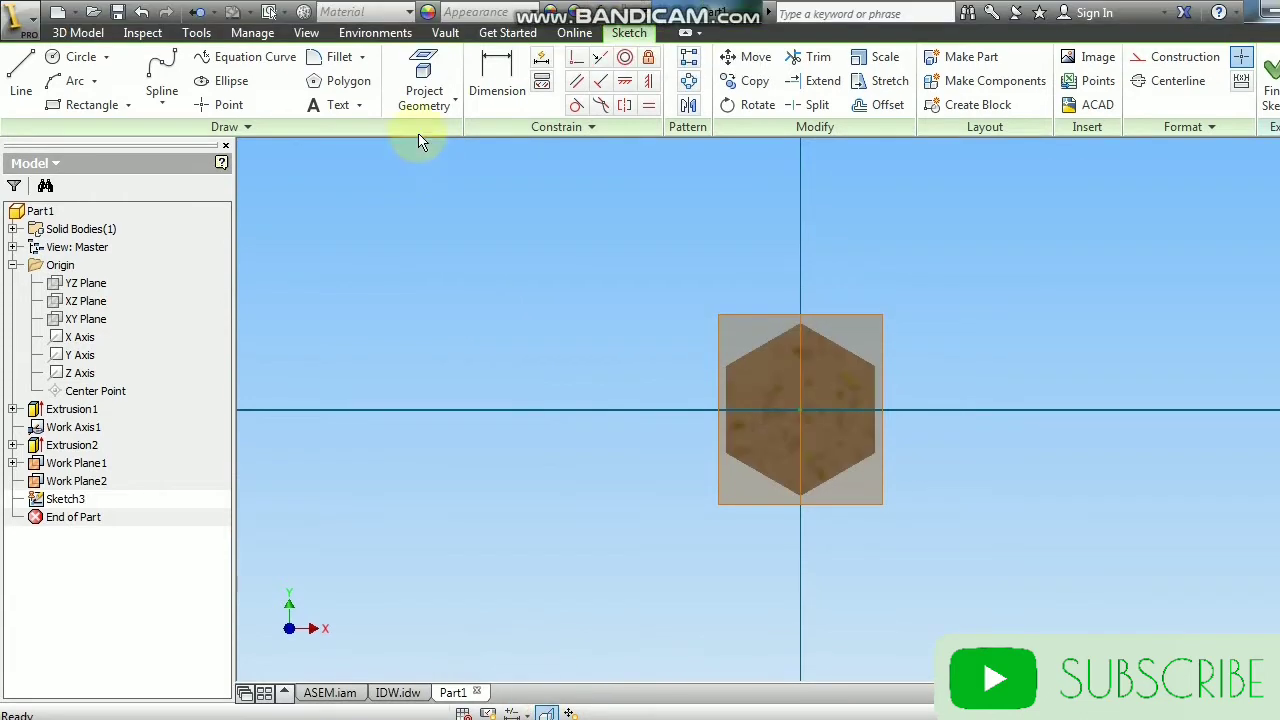
Step: Project the bar's hexagonal outline into the sketch and offset it outward to form a slightly larger hexagon
click(424, 50)
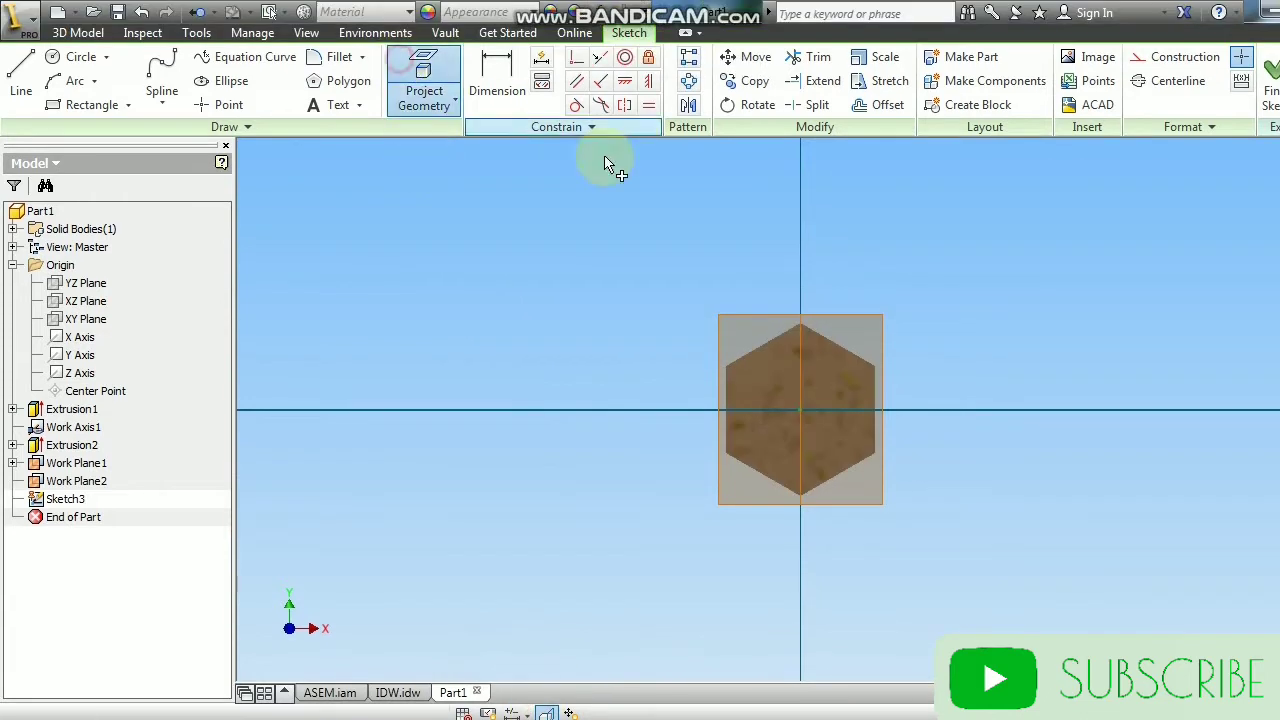
scroll(857, 285, up, 3)
click(812, 374)
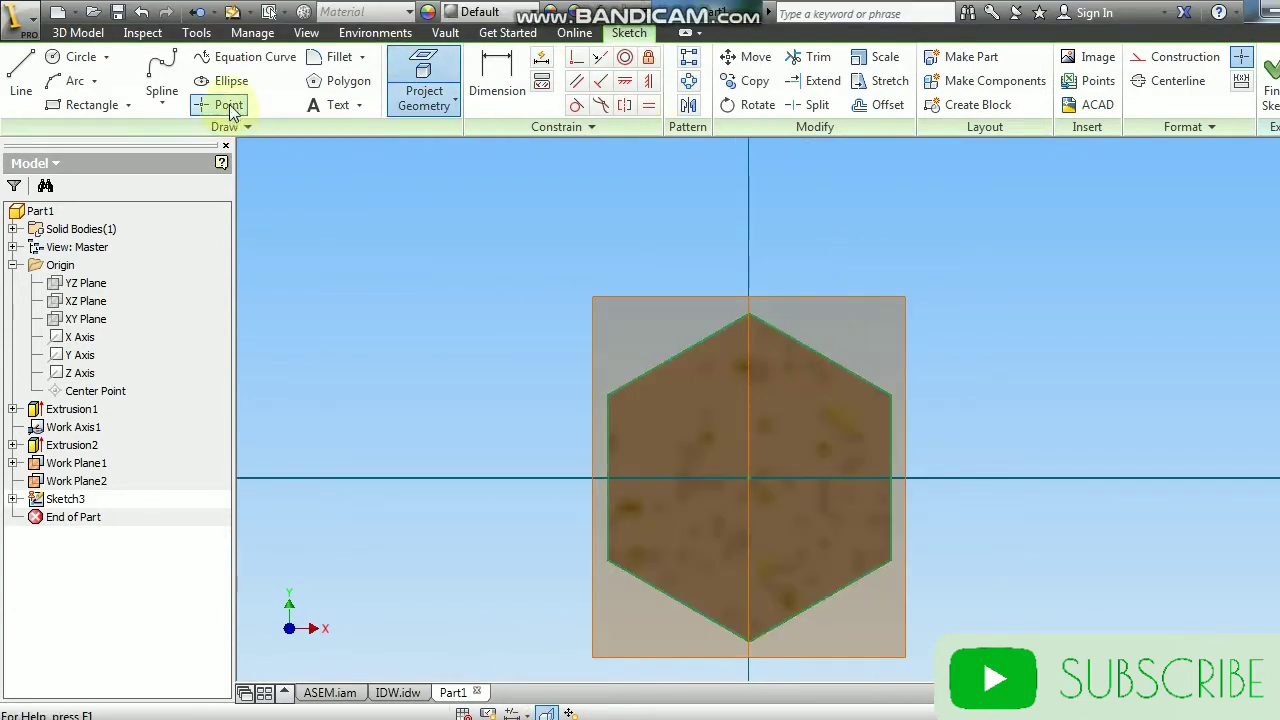
click(857, 108)
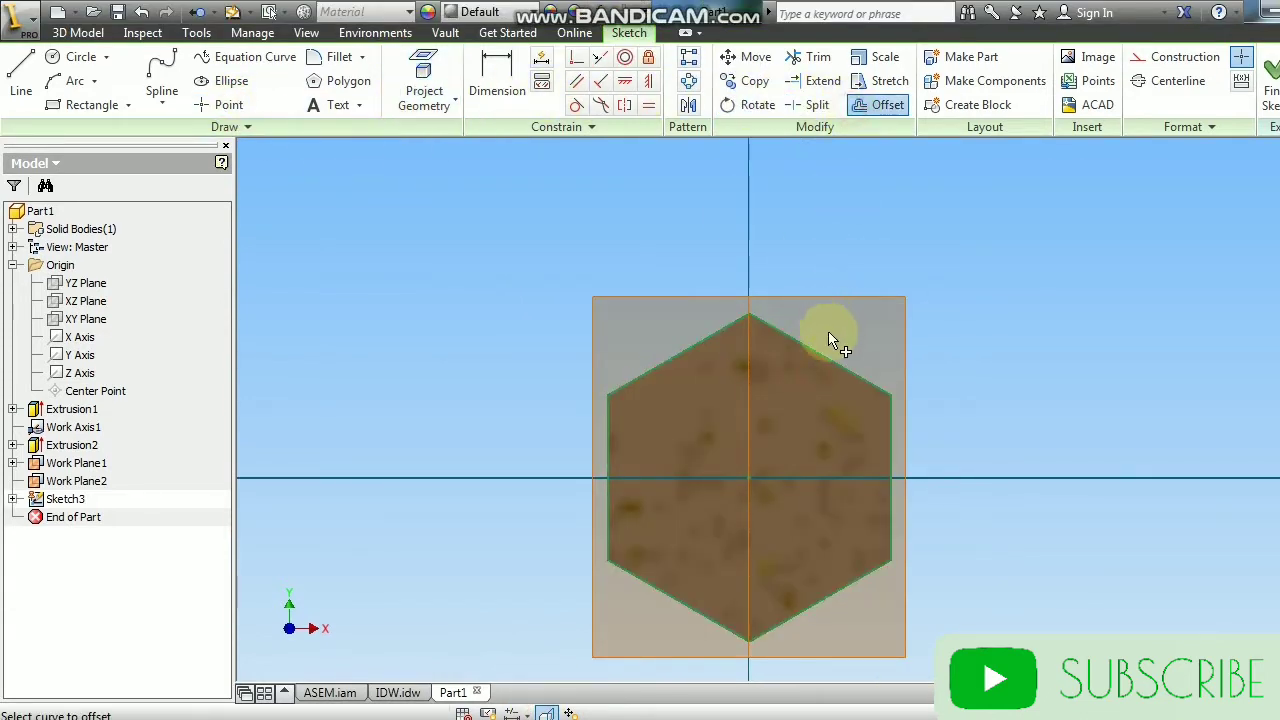
scroll(825, 350, up, 3)
click(800, 387)
click(810, 367)
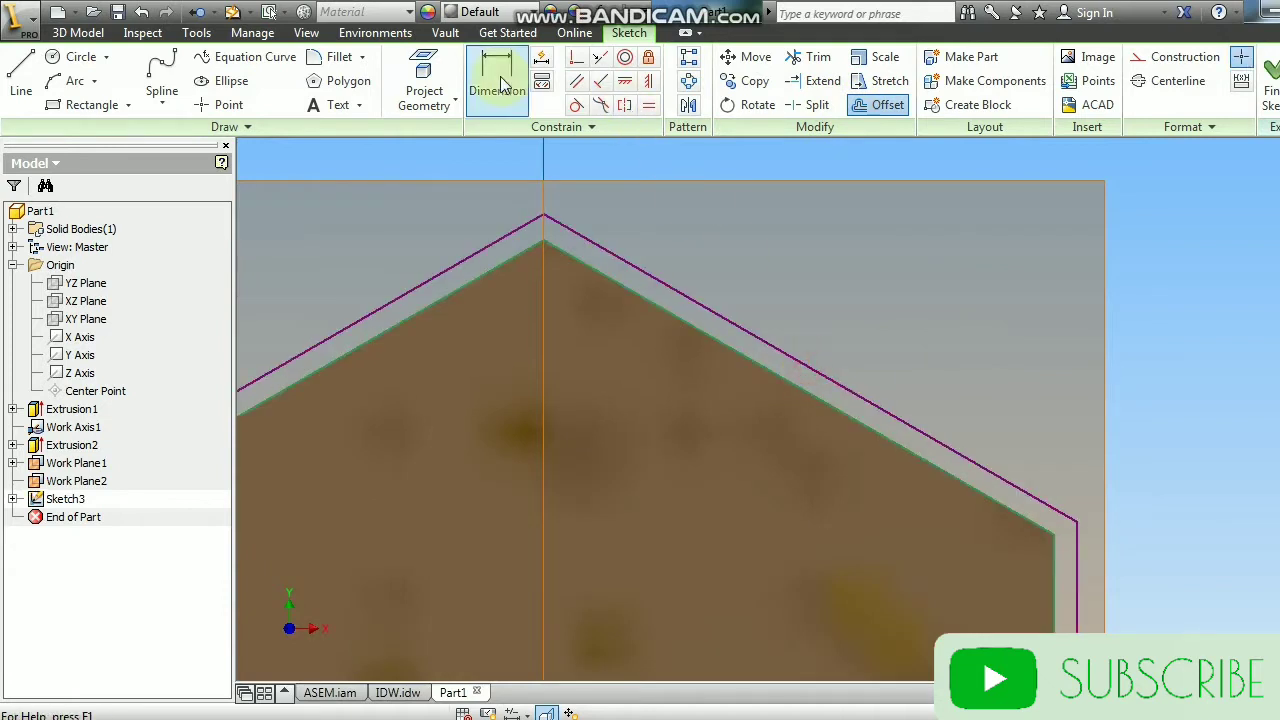
Step: Dimension the gap between the projected and offset hexagons as 0.03 mm and finish the sketch
click(497, 80)
click(693, 326)
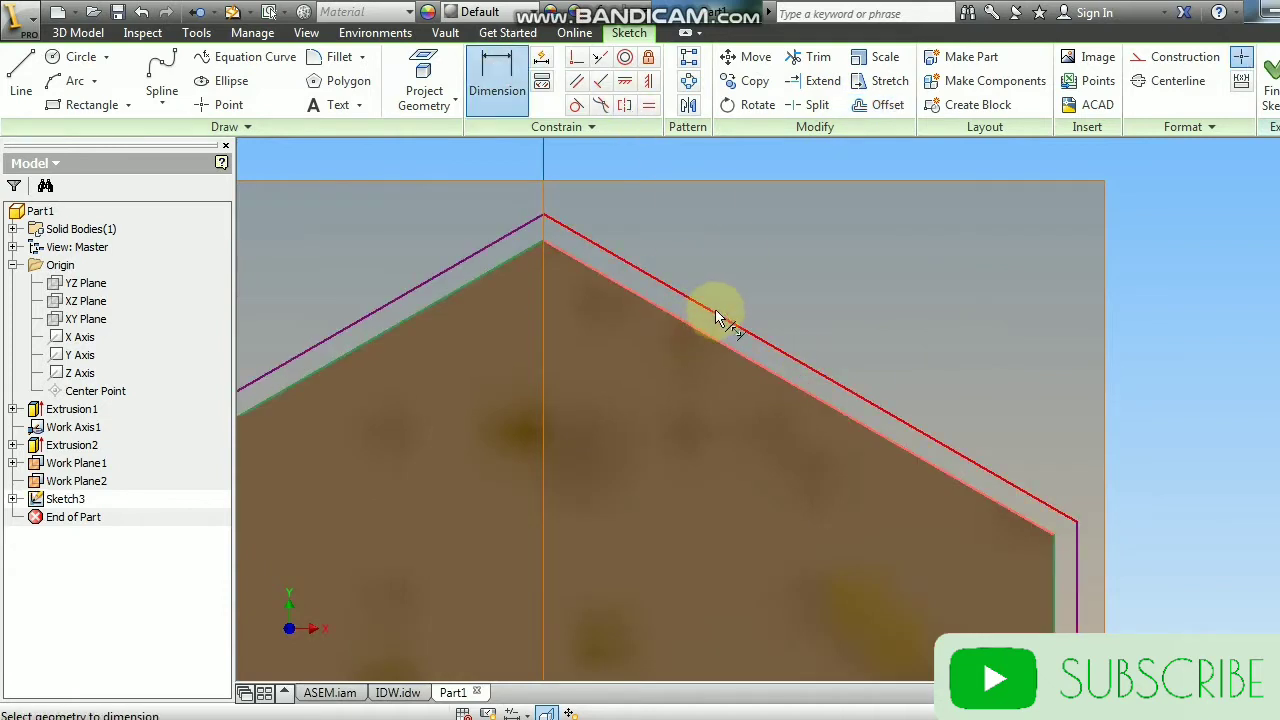
click(716, 309)
click(736, 288)
text(0.03)
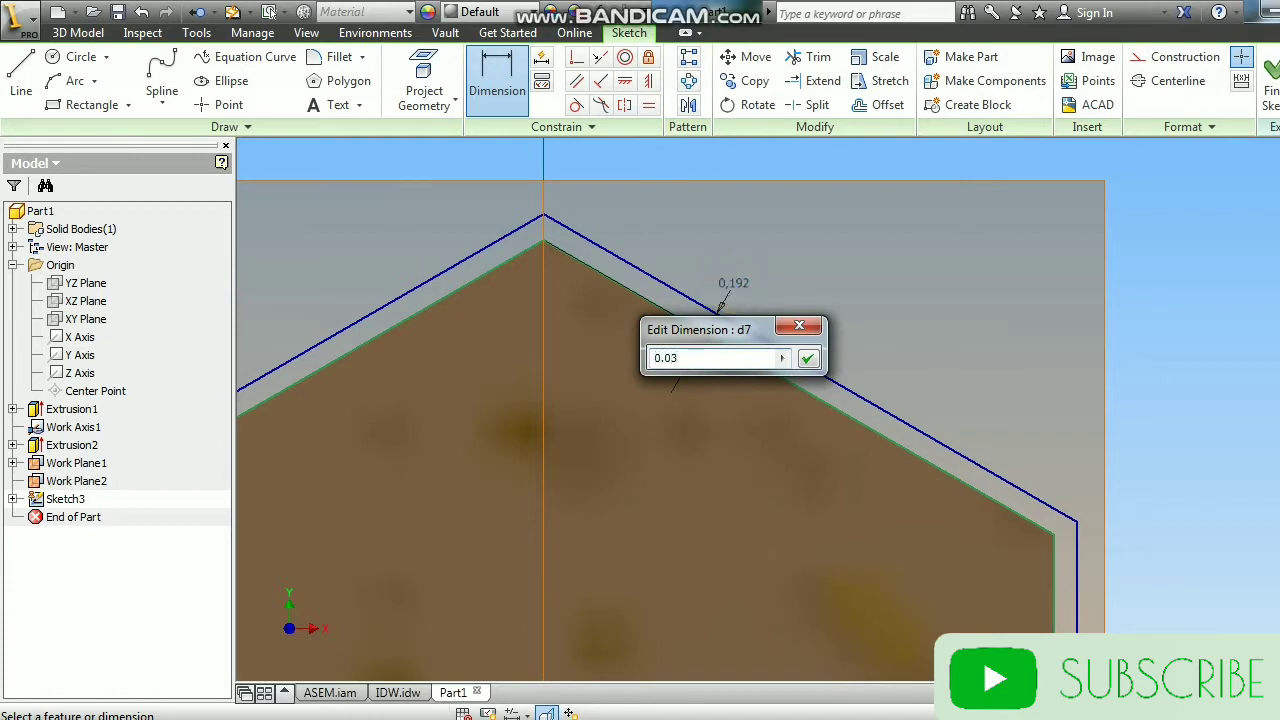
key(Return)
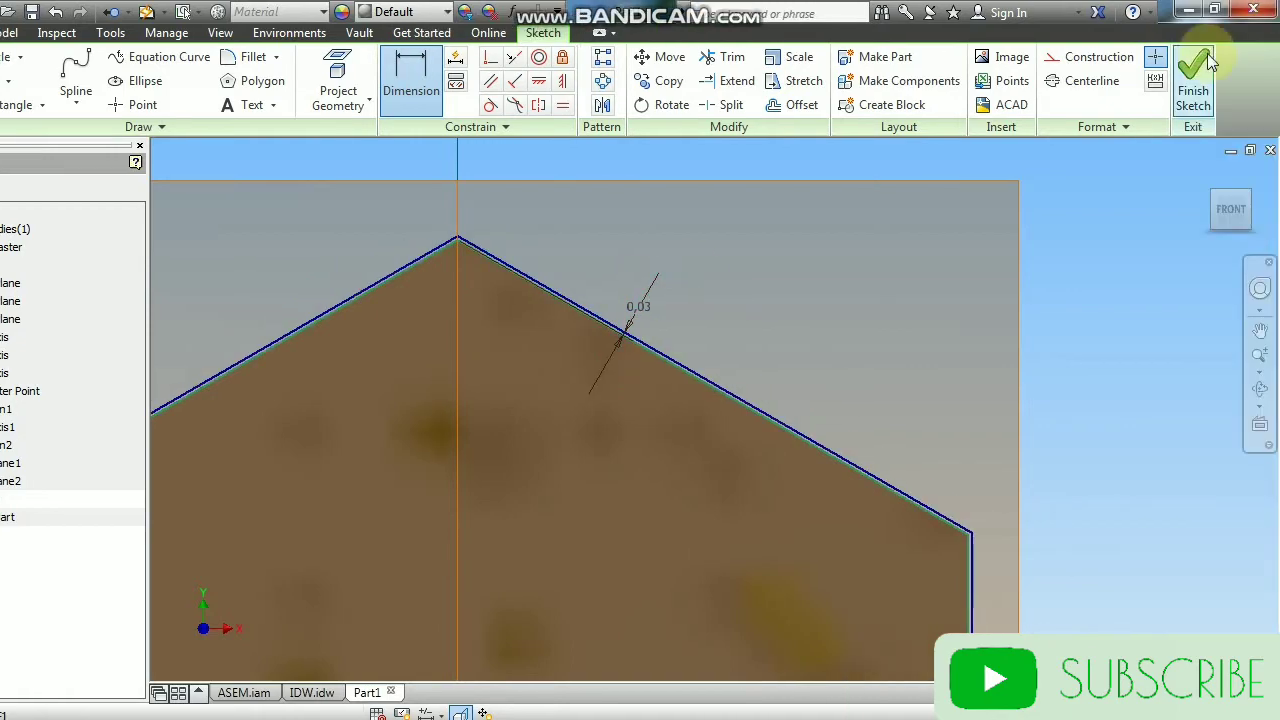
click(1274, 80)
Step: Extrude the thin ring between the two hexagons 2 mm as a join around the bar
click(175, 75)
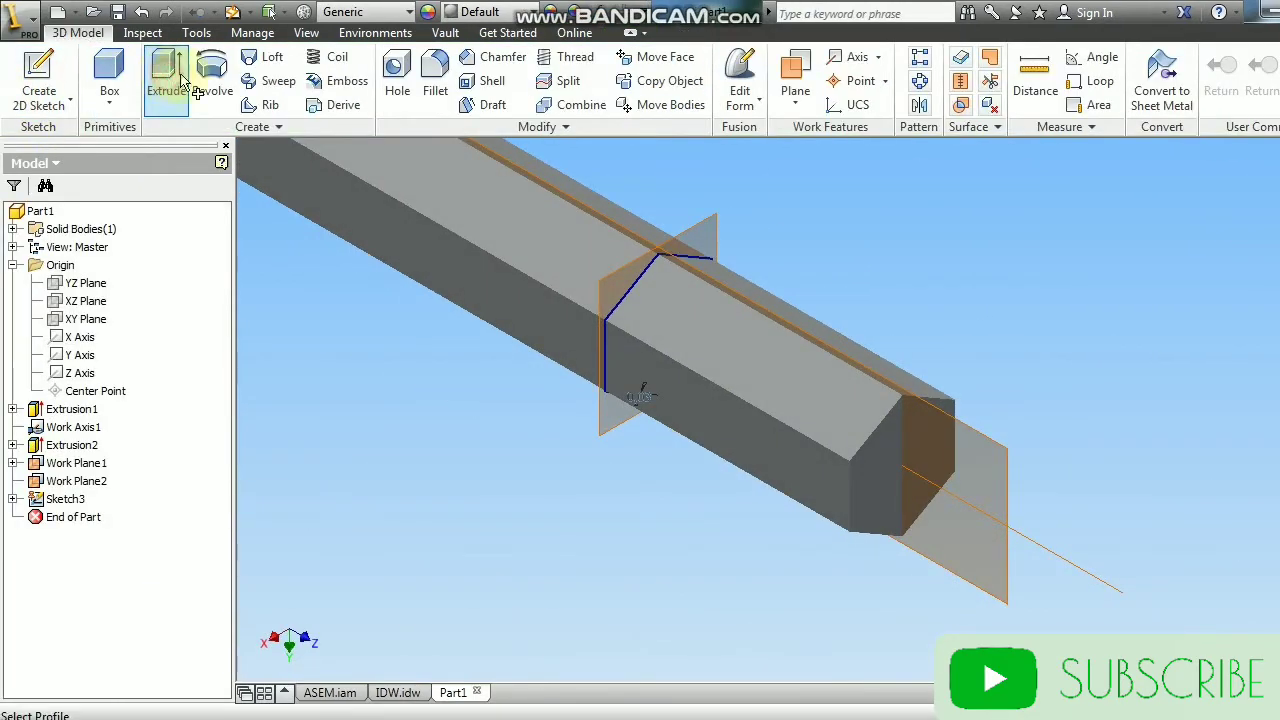
scroll(633, 229, down, 5)
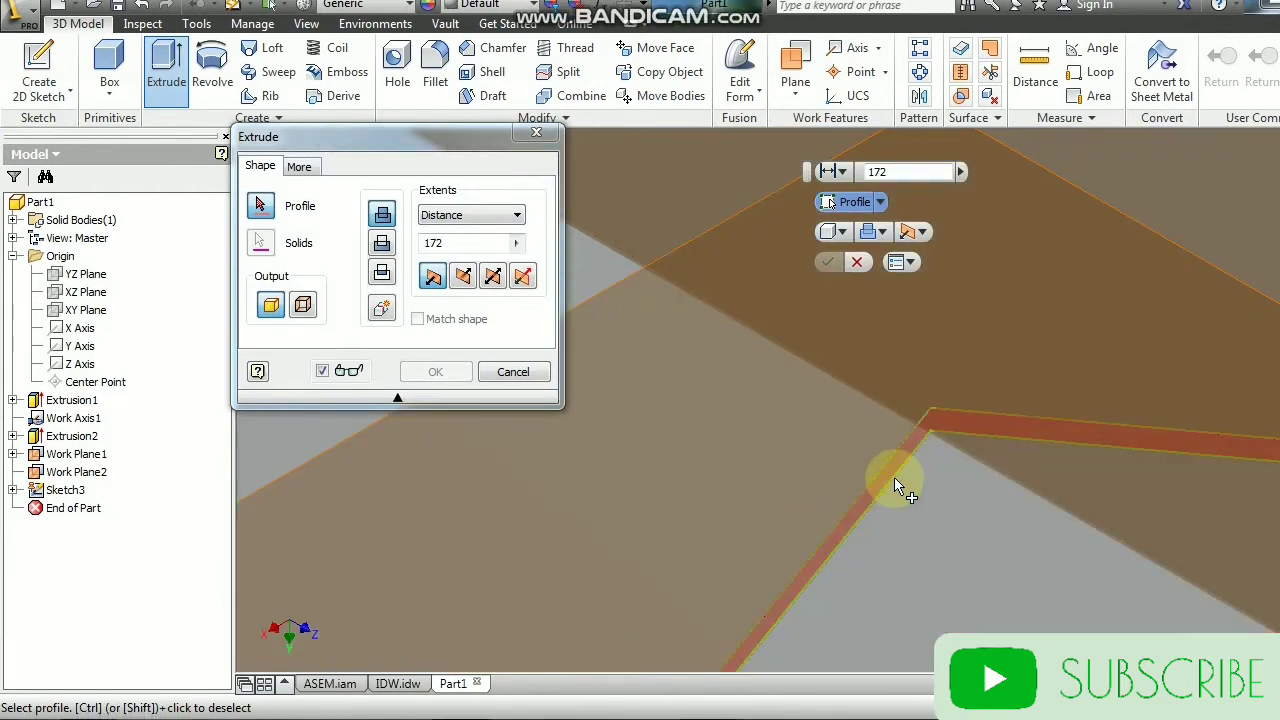
click(896, 485)
click(460, 243)
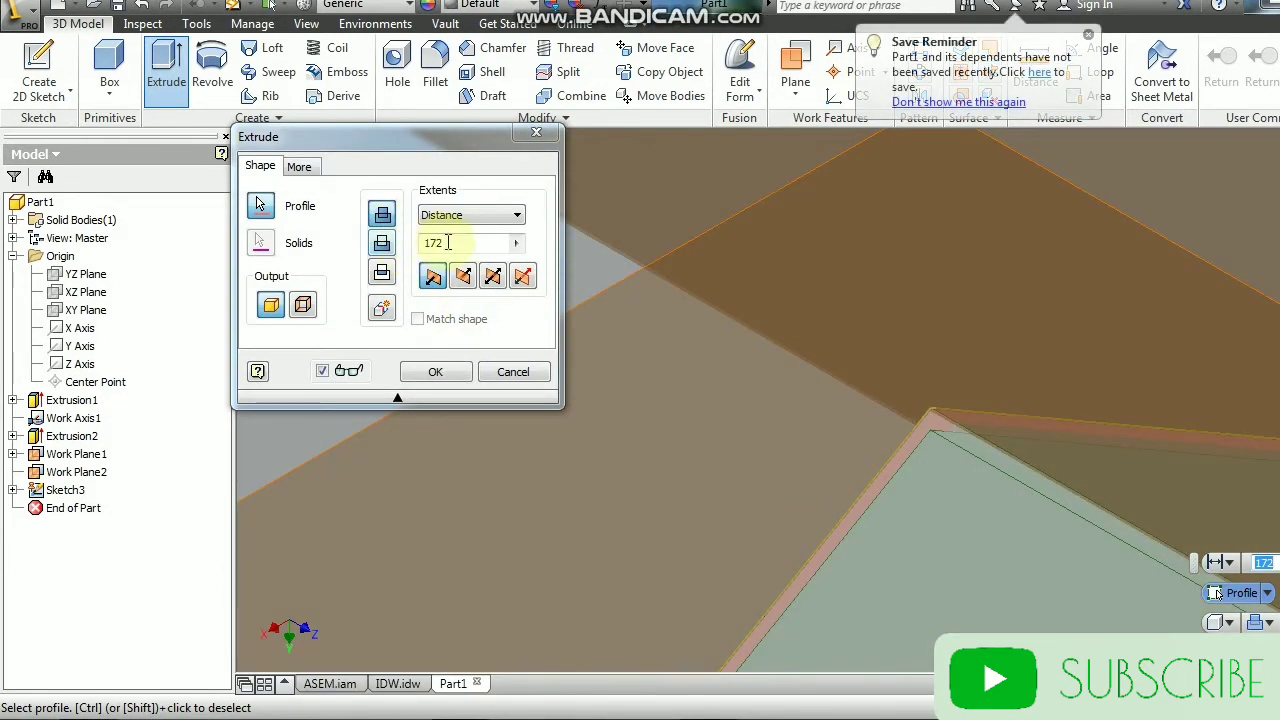
text(2)
scroll(736, 284, up, 5)
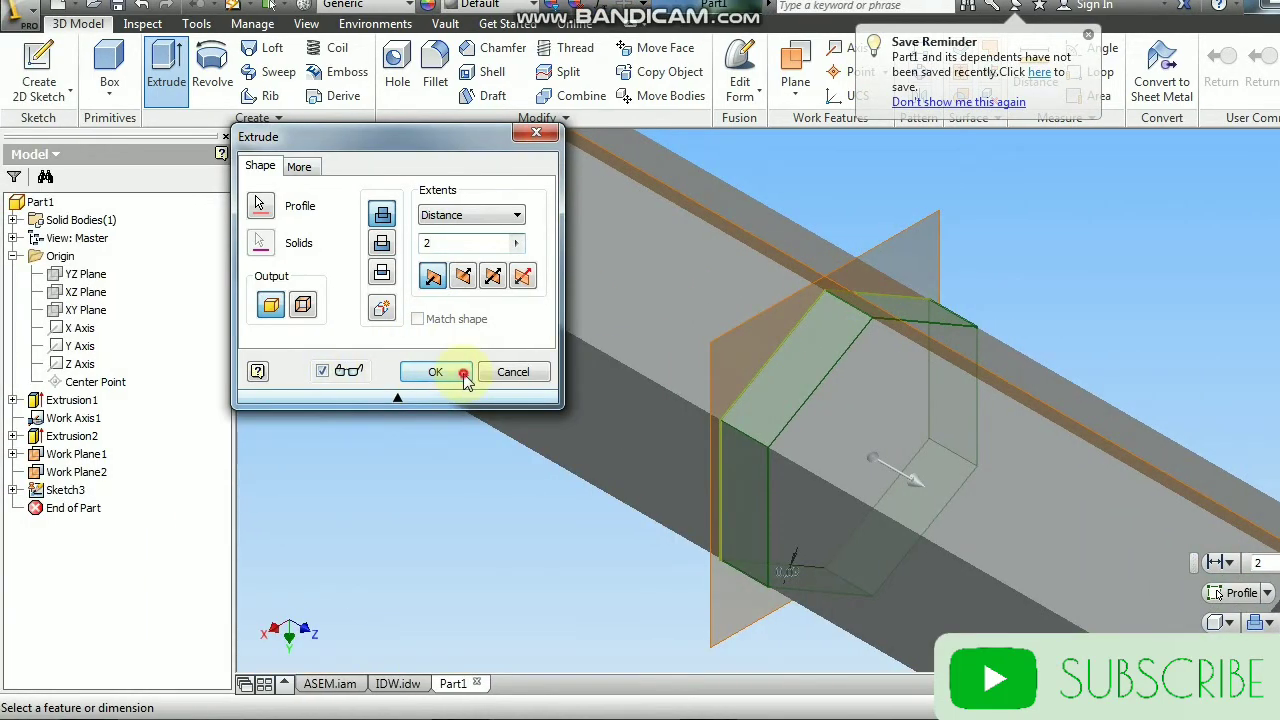
click(465, 377)
Step: Start a sketch on the vertical work plane along the bar's axis and slice the model graphics at that plane
scroll(800, 320, up, 3)
middle_drag(965, 289, 838, 298)
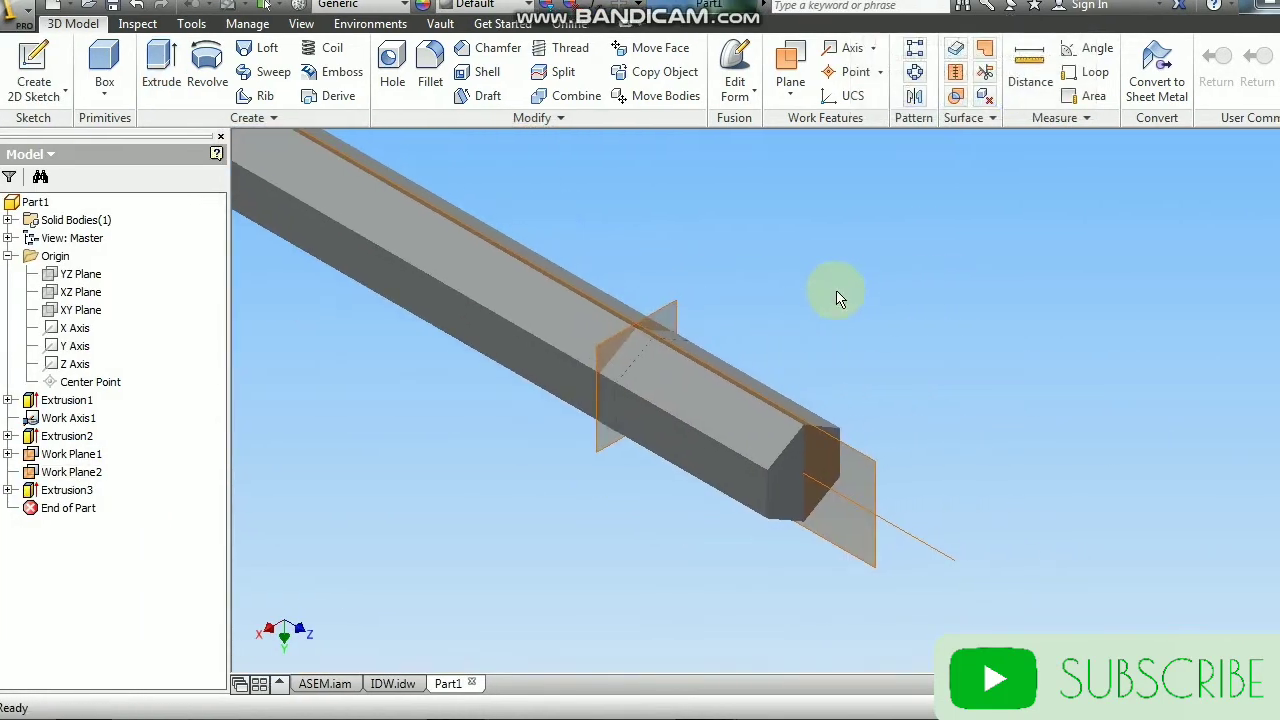
scroll(757, 337, down, 5)
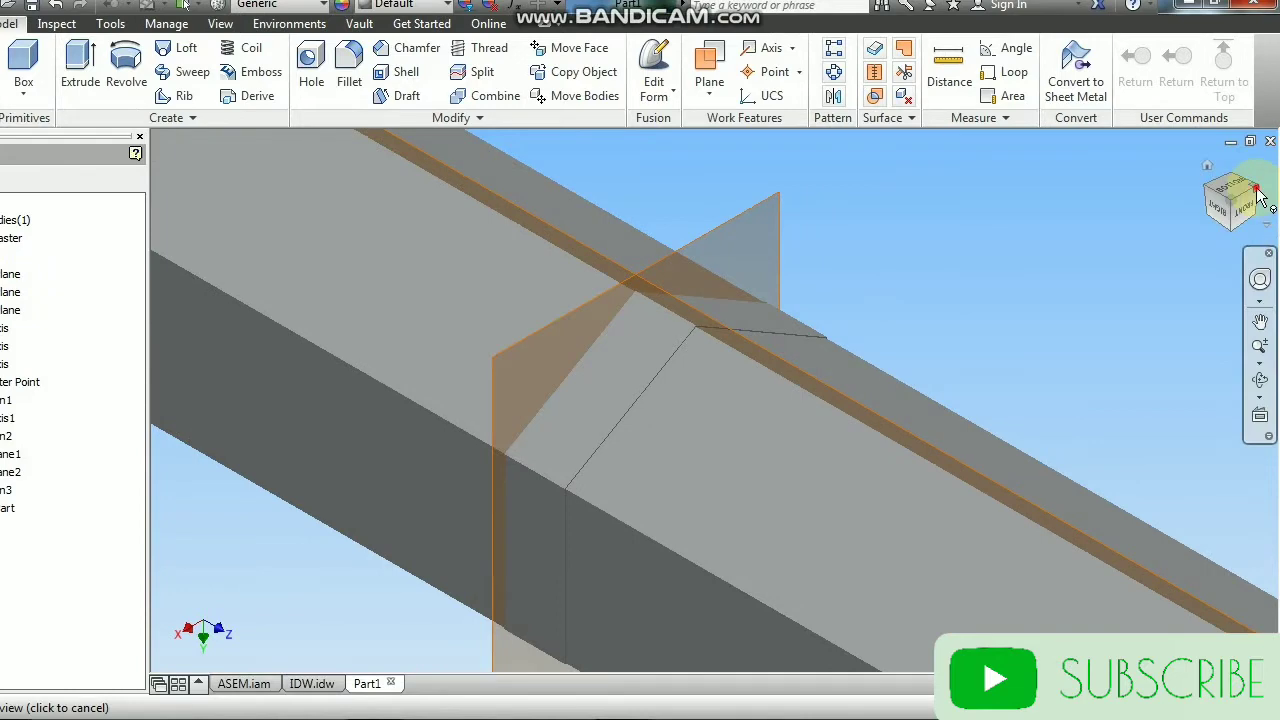
click(1256, 188)
scroll(555, 498, down, 5)
click(510, 565)
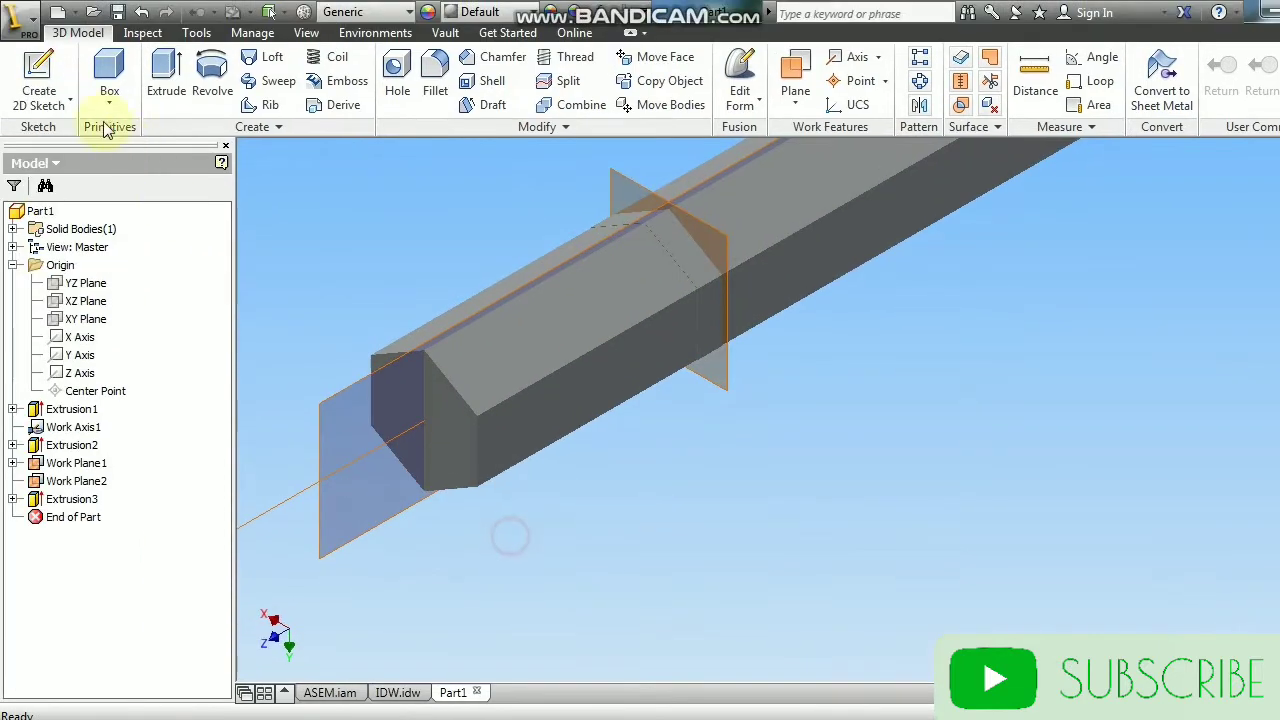
click(40, 86)
middle_drag(355, 284, 609, 231)
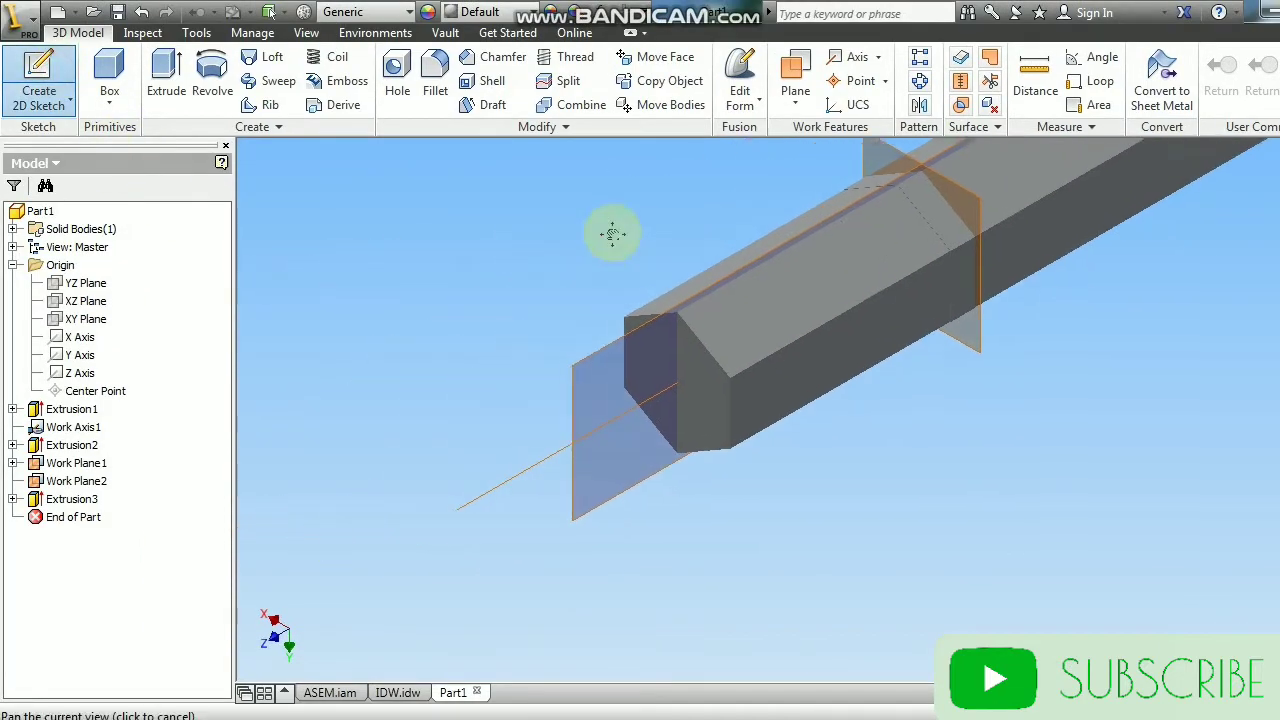
click(594, 352)
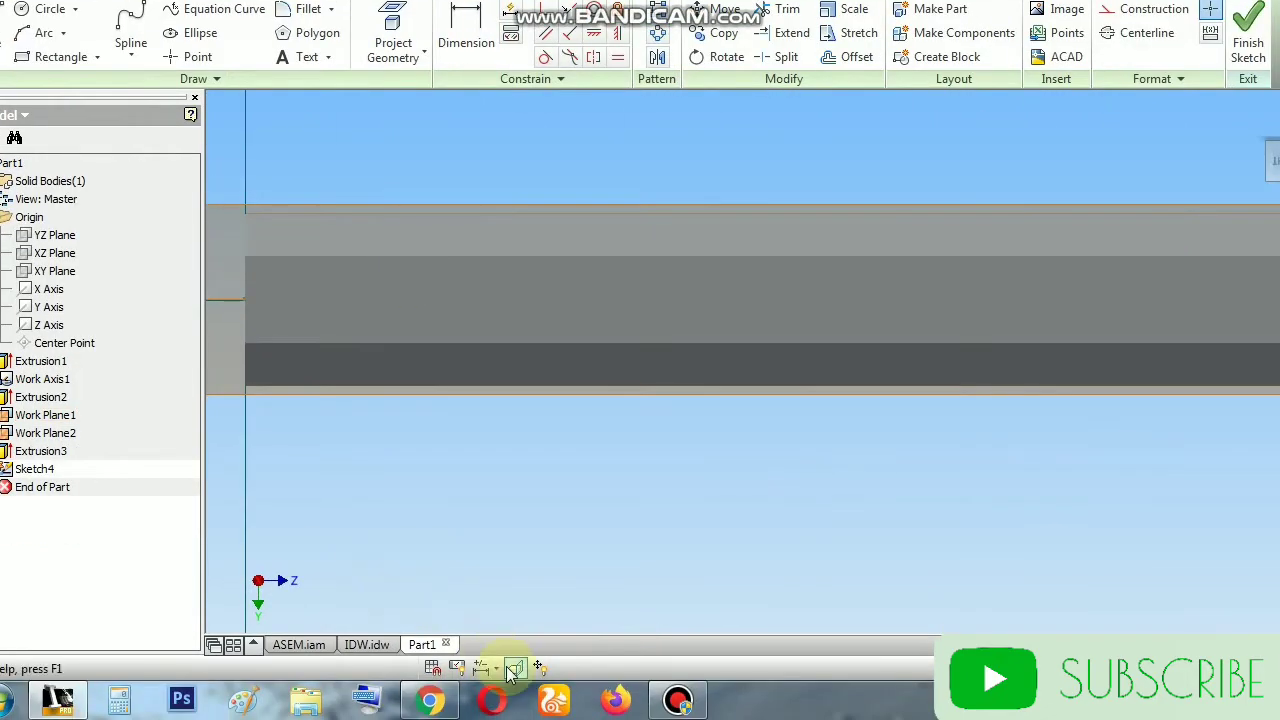
click(514, 667)
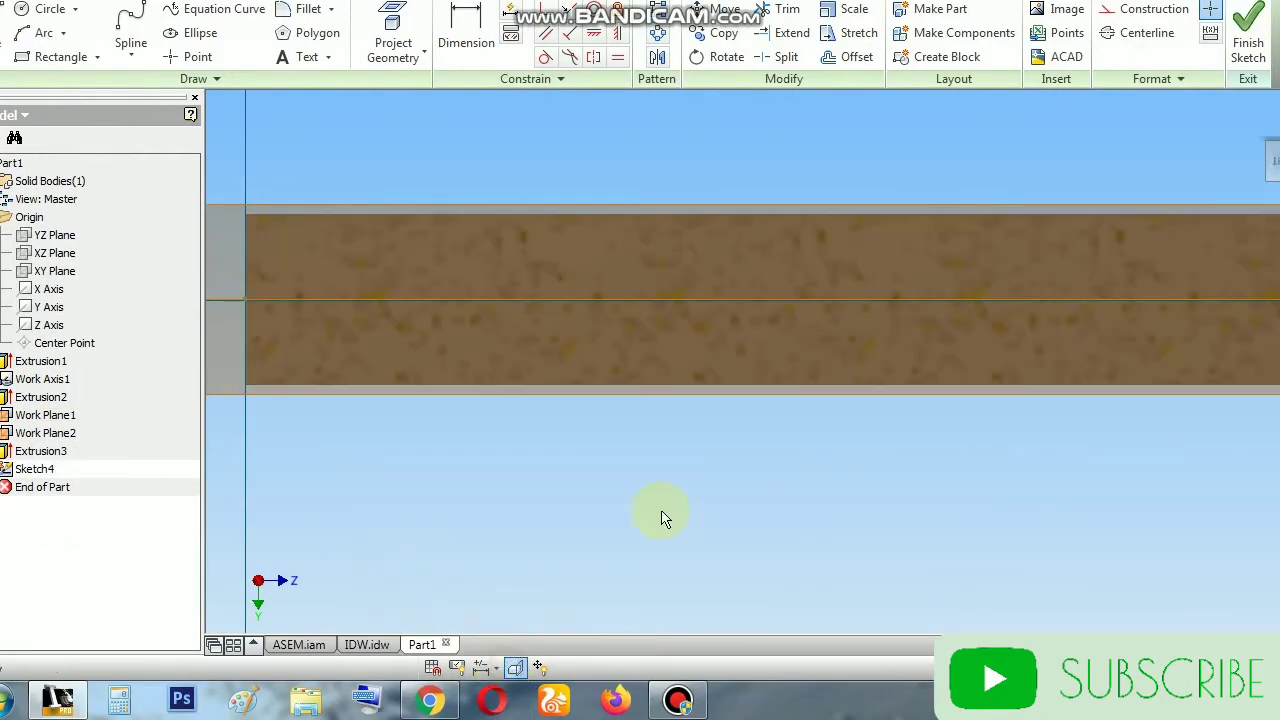
Step: Project the upper face edges at the collar end of the bar and the work axis into the lengthwise sketch
middle_drag(728, 454, 413, 357)
scroll(416, 358, up, 5)
scroll(656, 342, down, 3)
scroll(697, 295, down, 4)
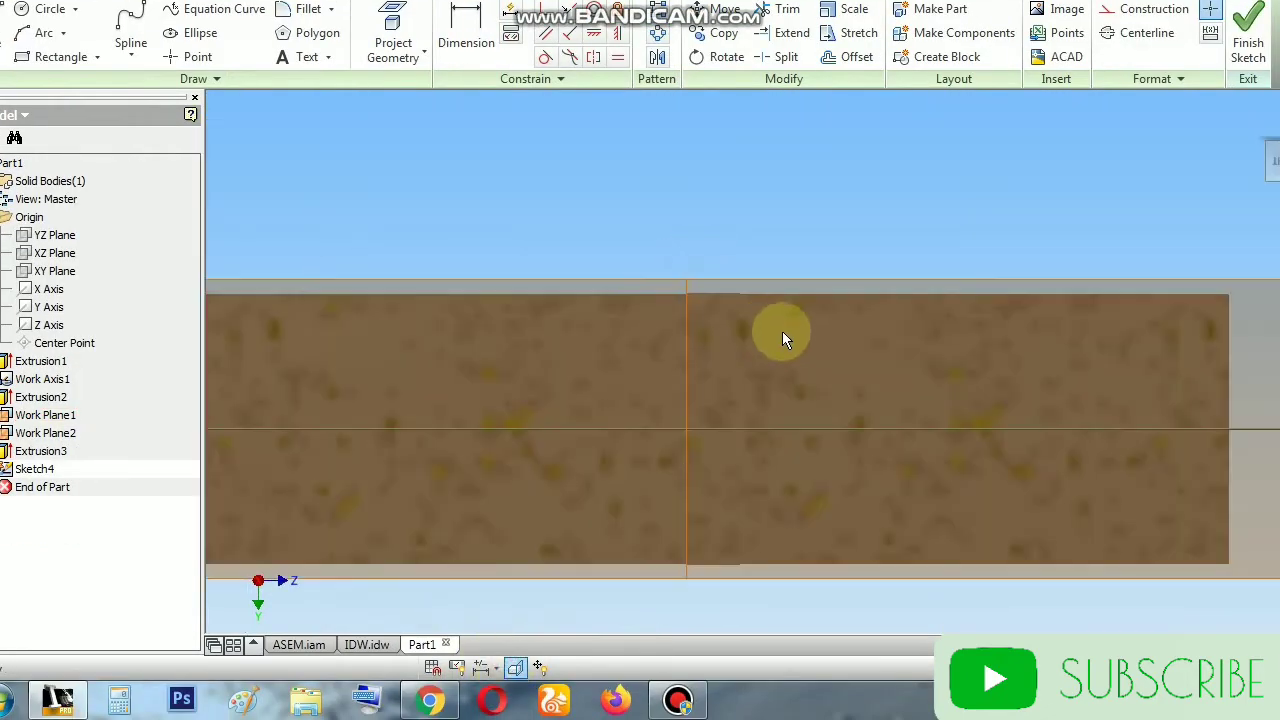
middle_drag(848, 260, 334, 177)
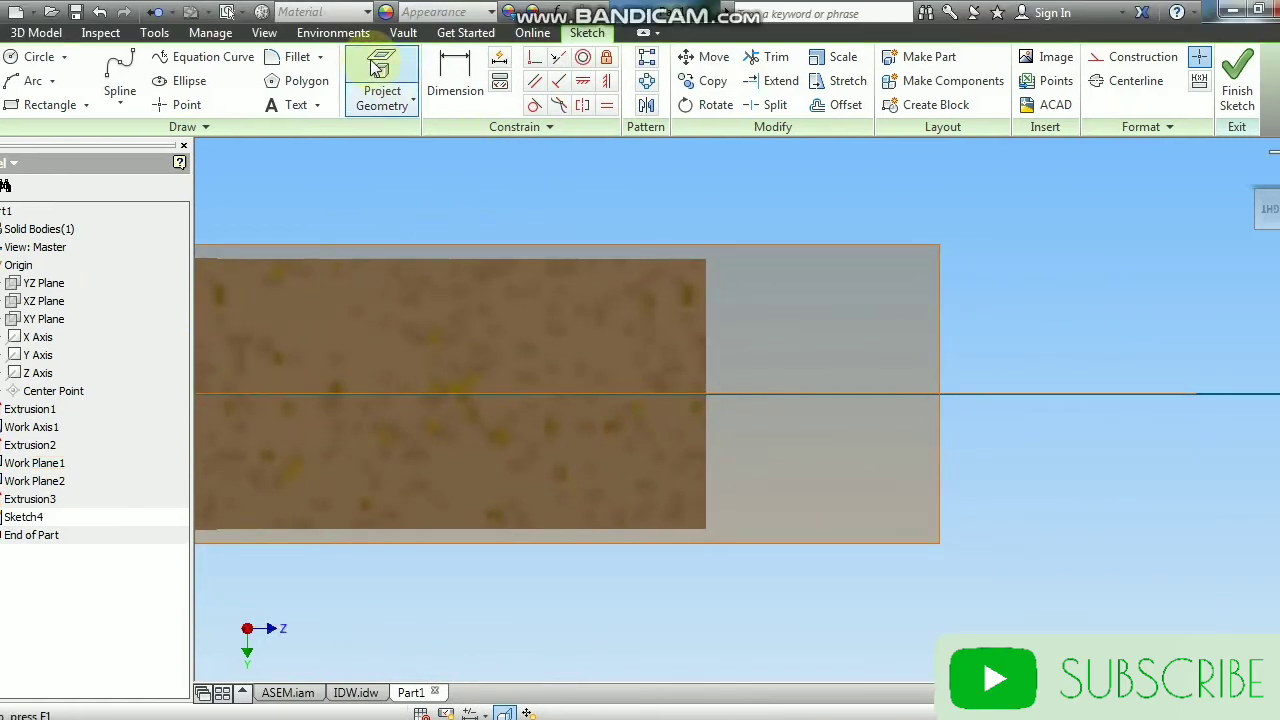
click(378, 67)
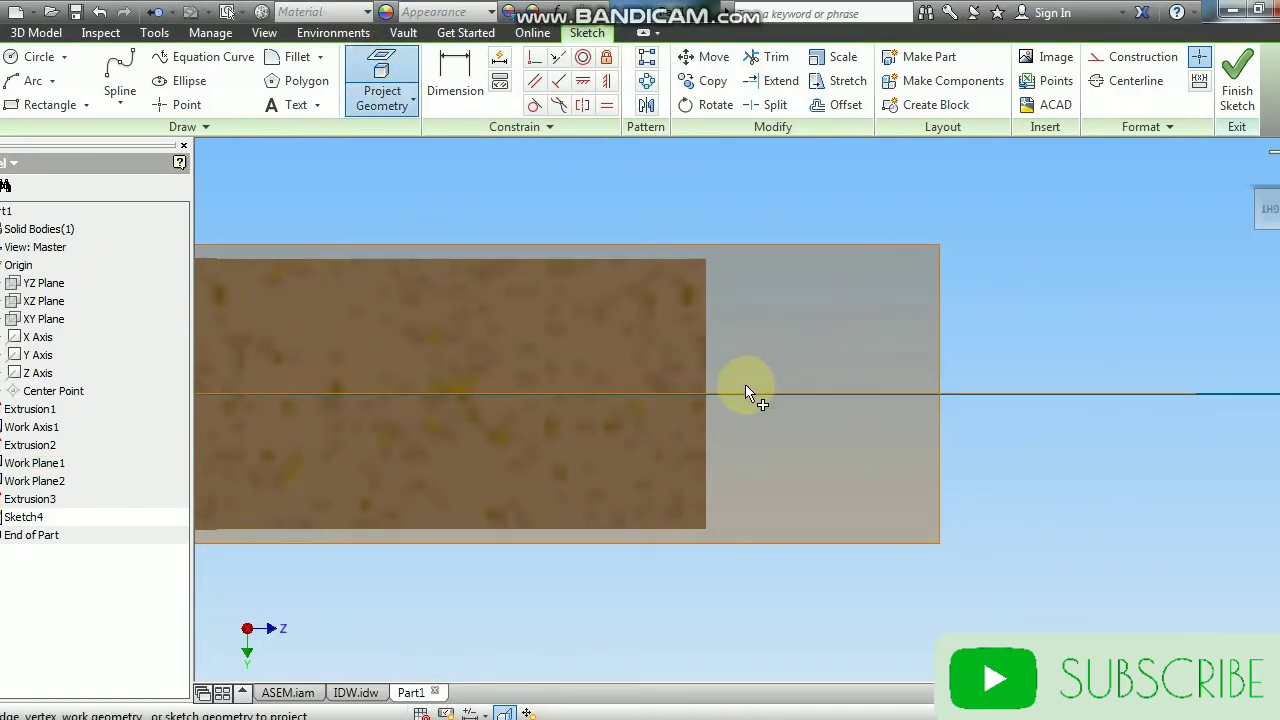
scroll(684, 265, down, 3)
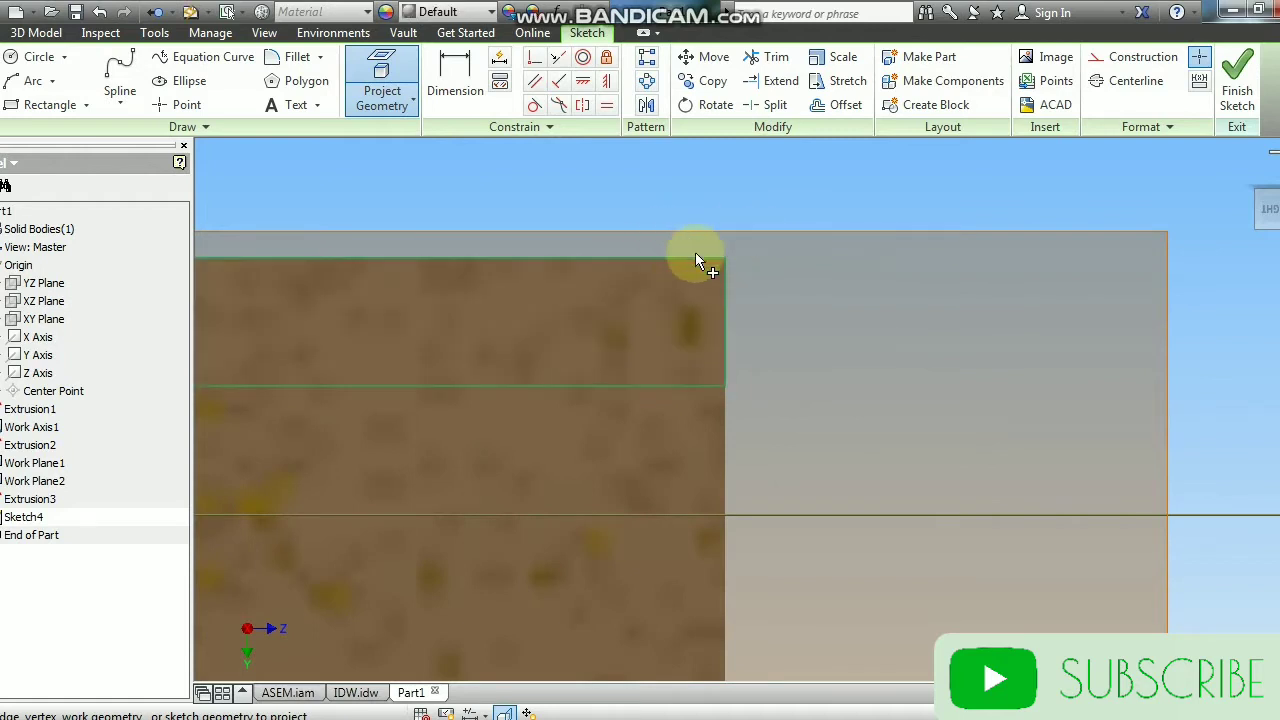
scroll(550, 310, up, 2)
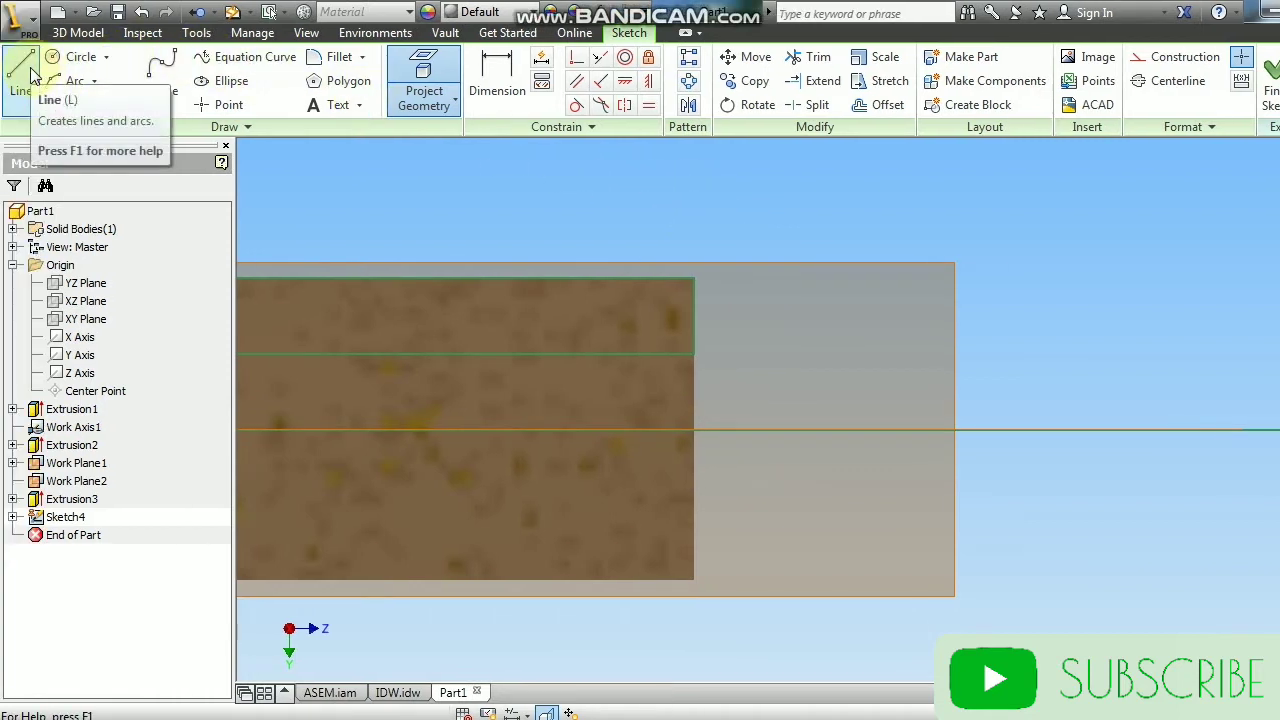
Step: Project the bar's lower face edges into the sketch, end the projection and convert the projected axis to a centerline
click(424, 70)
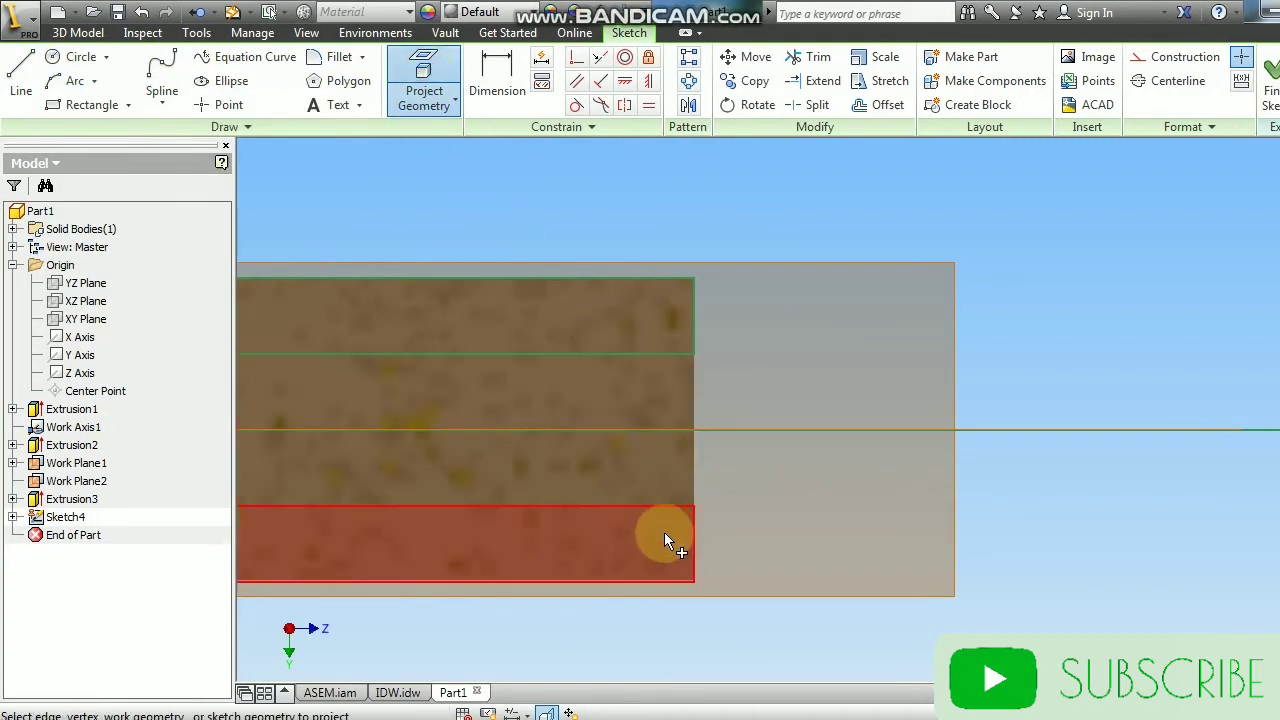
click(664, 532)
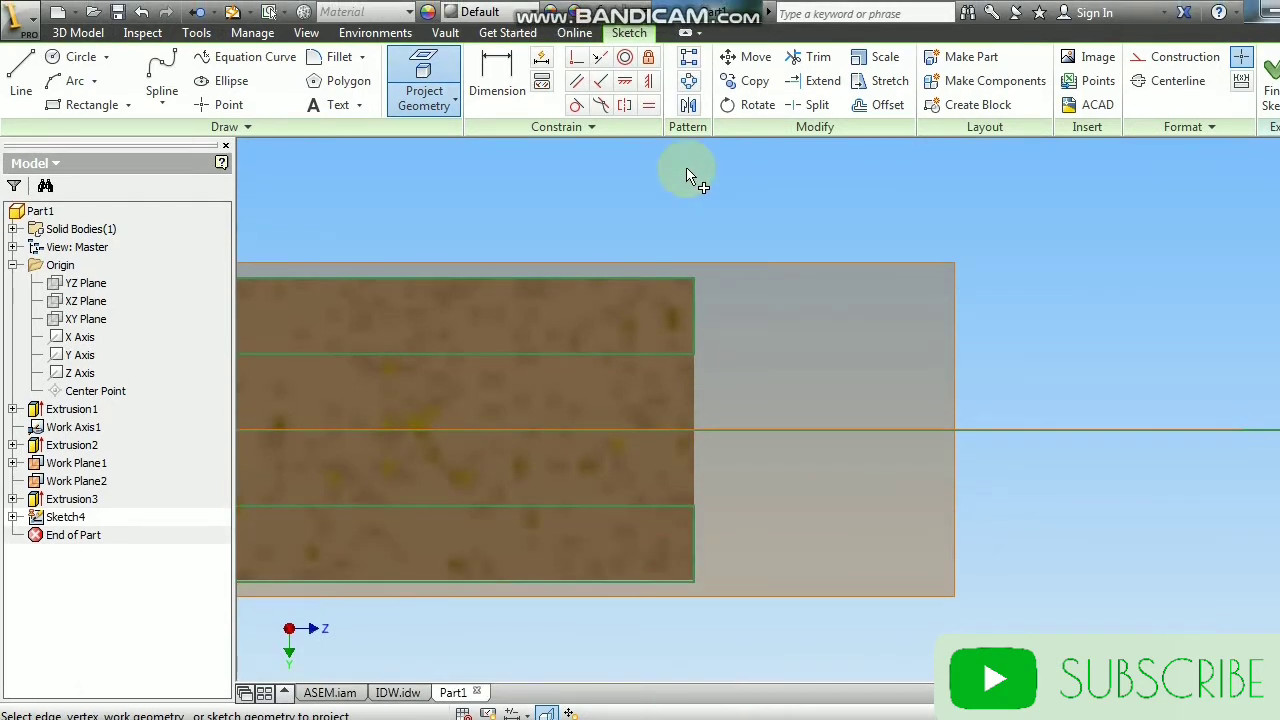
right_click(710, 222)
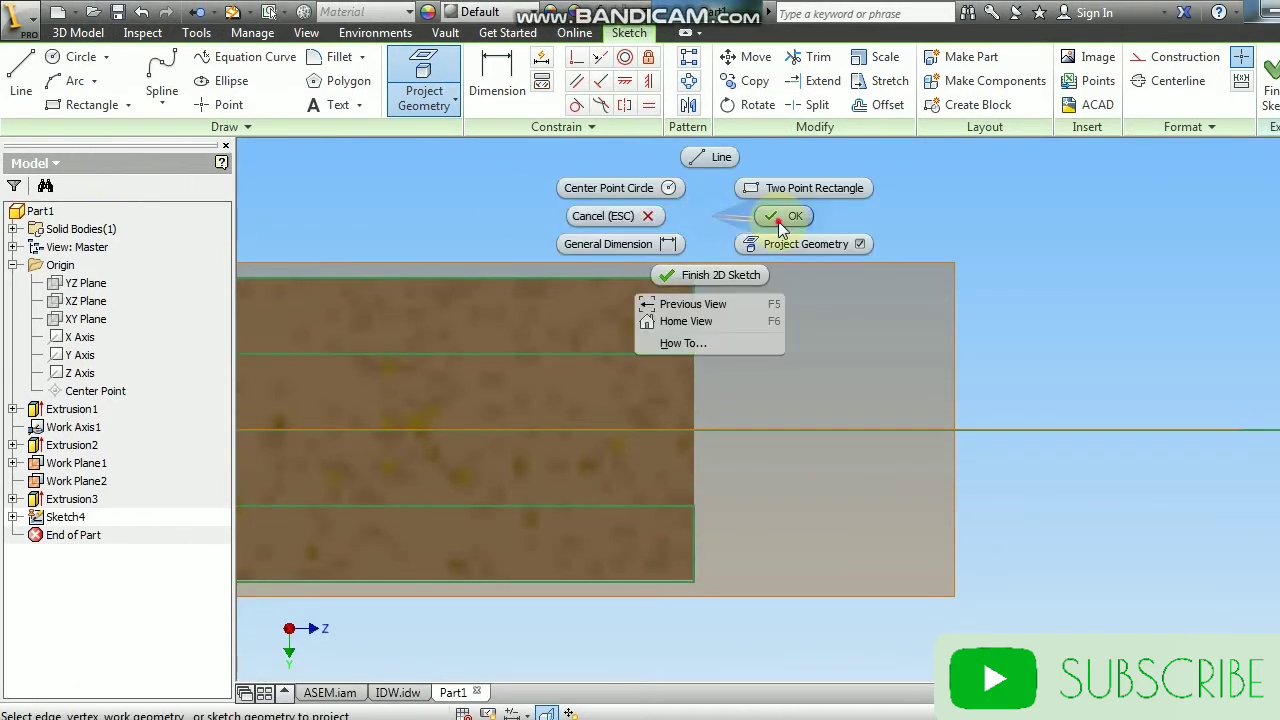
click(774, 216)
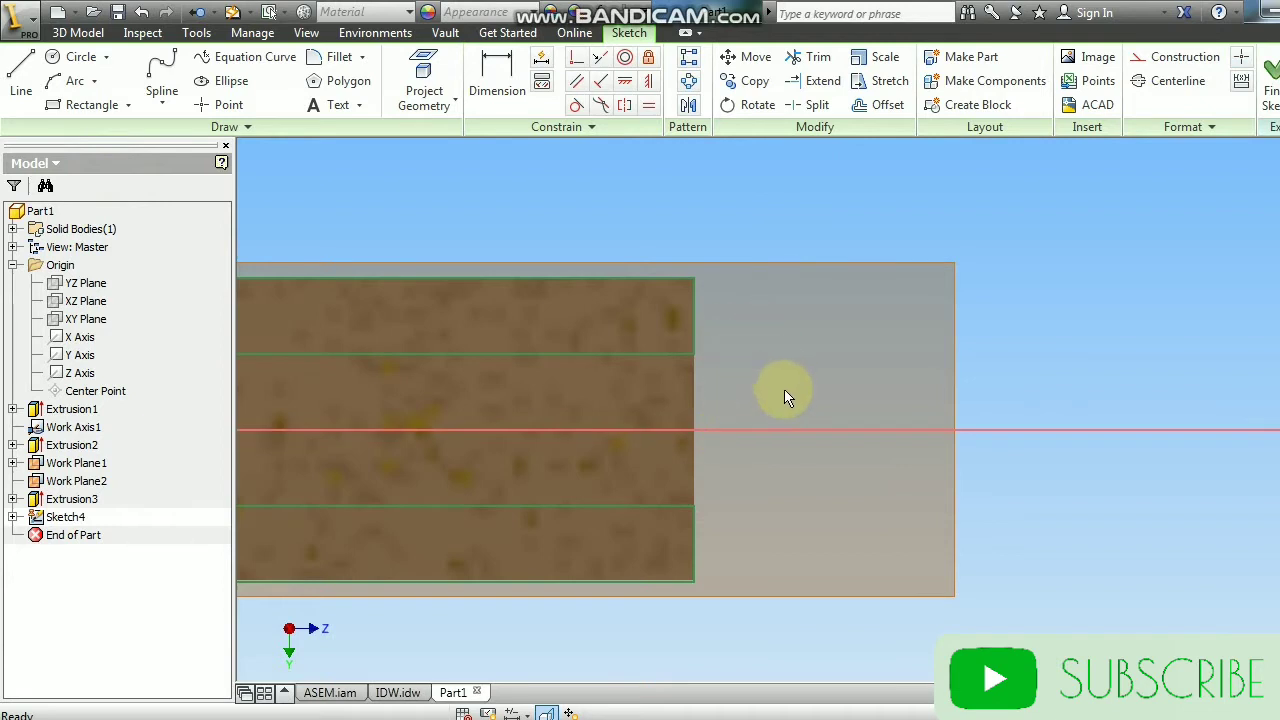
click(839, 231)
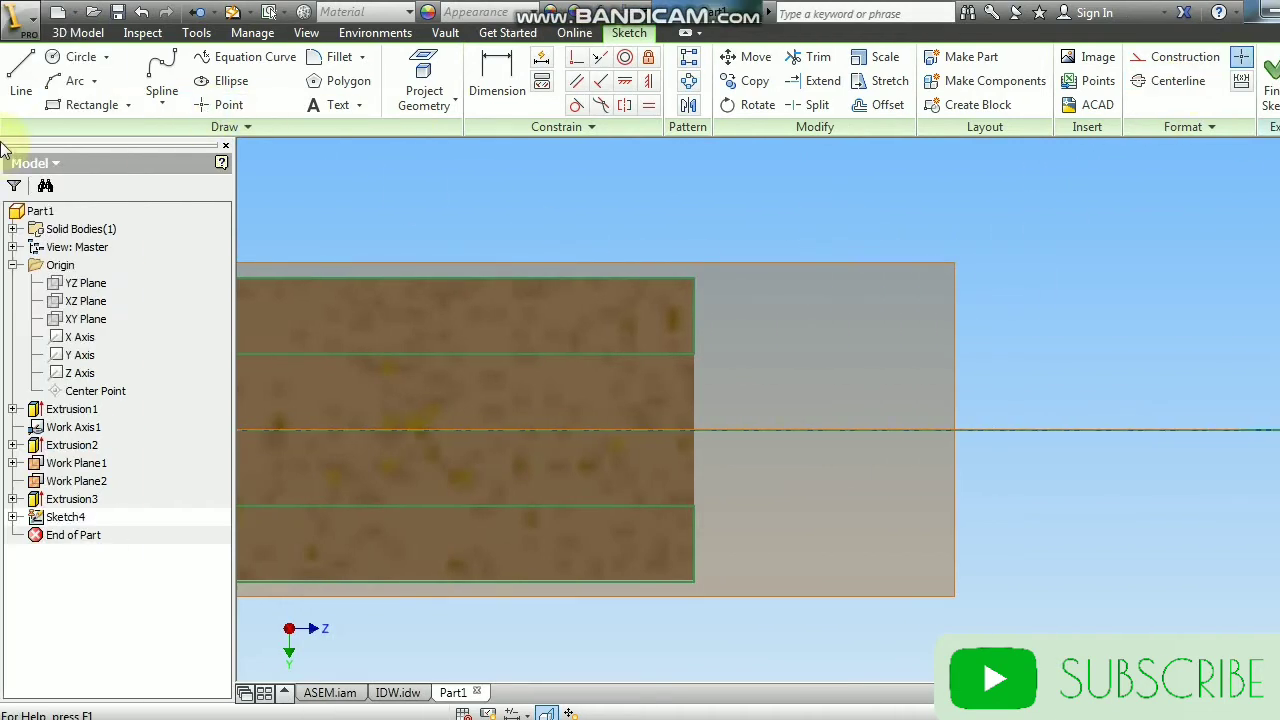
Step: Draw a vertical line along the bar's end face from its upper edge to its lower edge
click(18, 90)
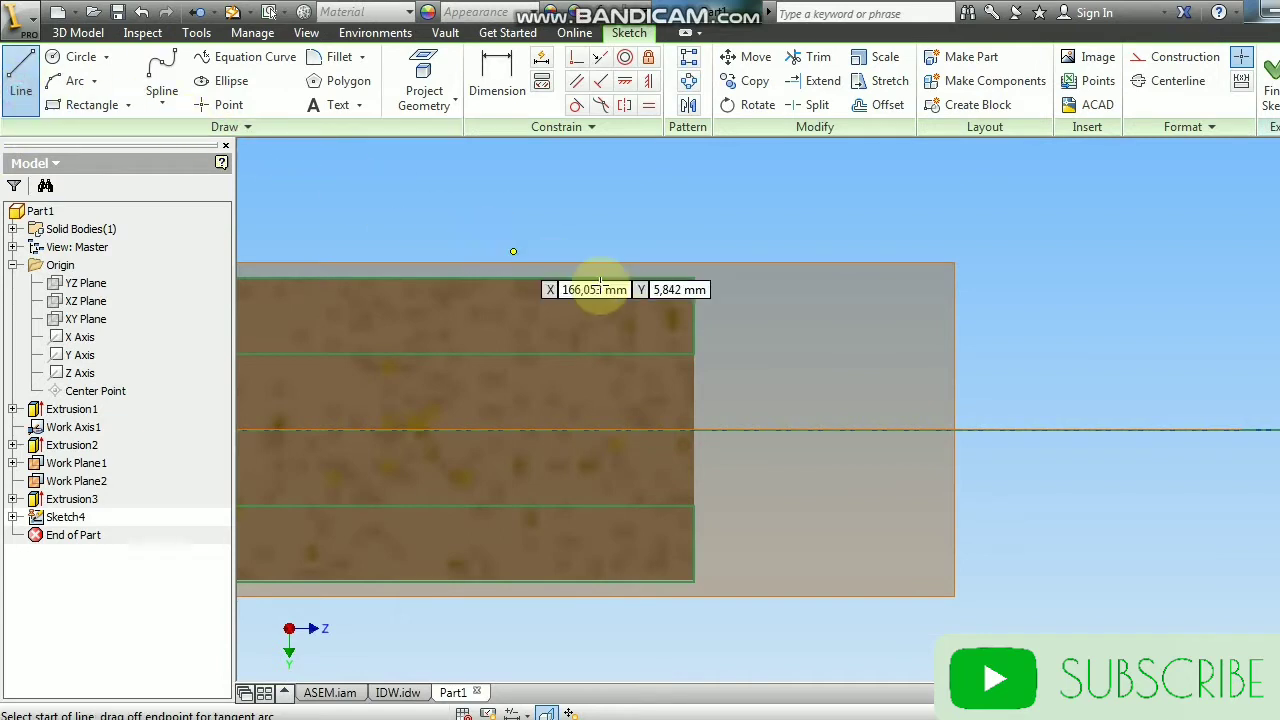
click(694, 278)
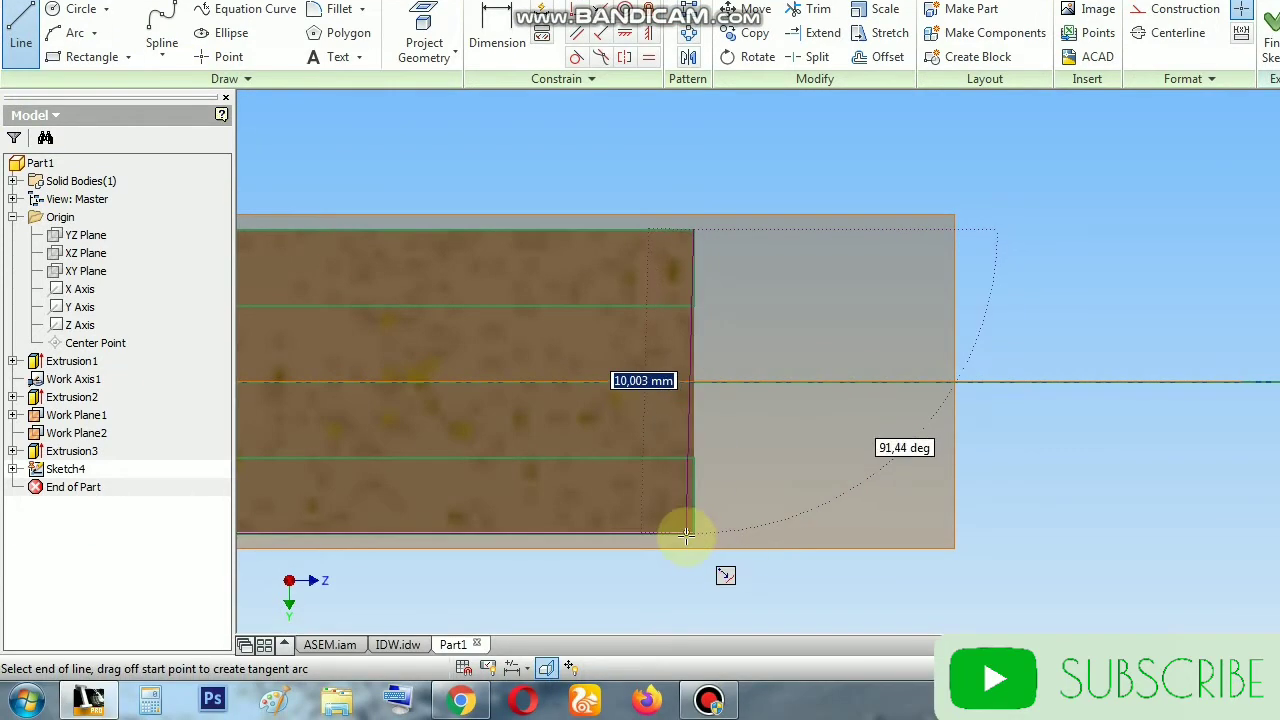
double_click(694, 581)
right_click(764, 291)
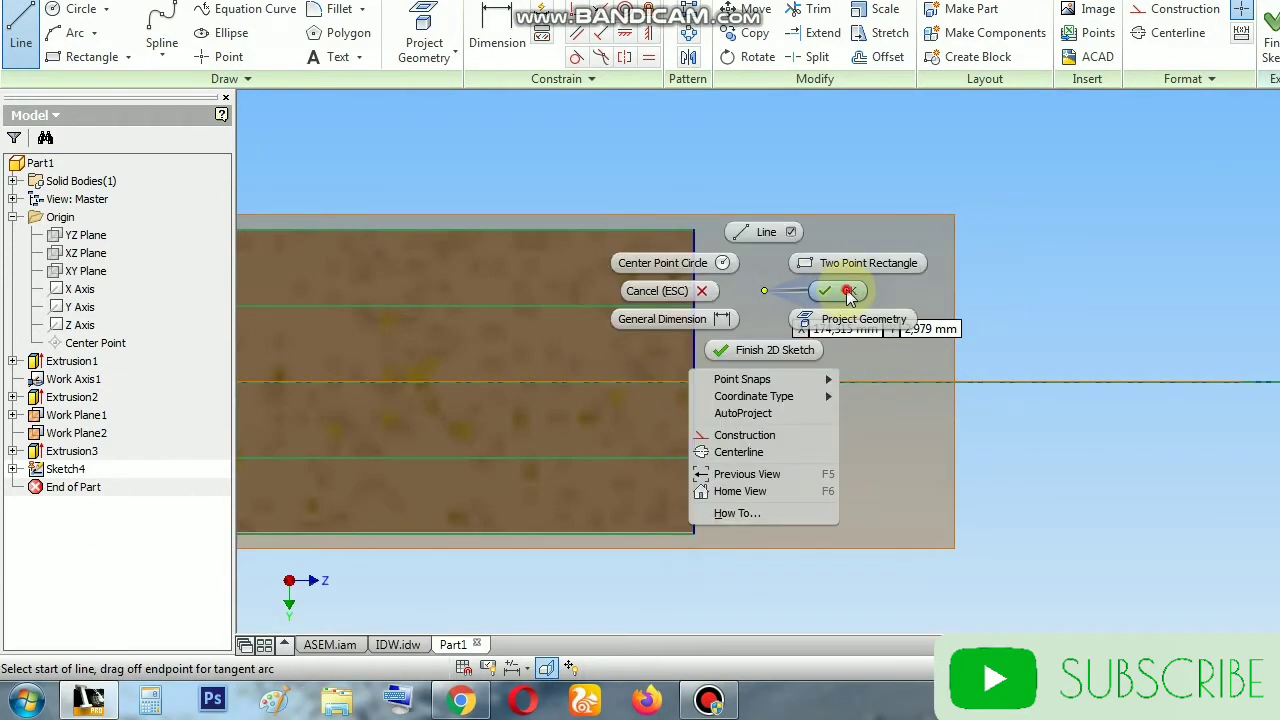
click(848, 291)
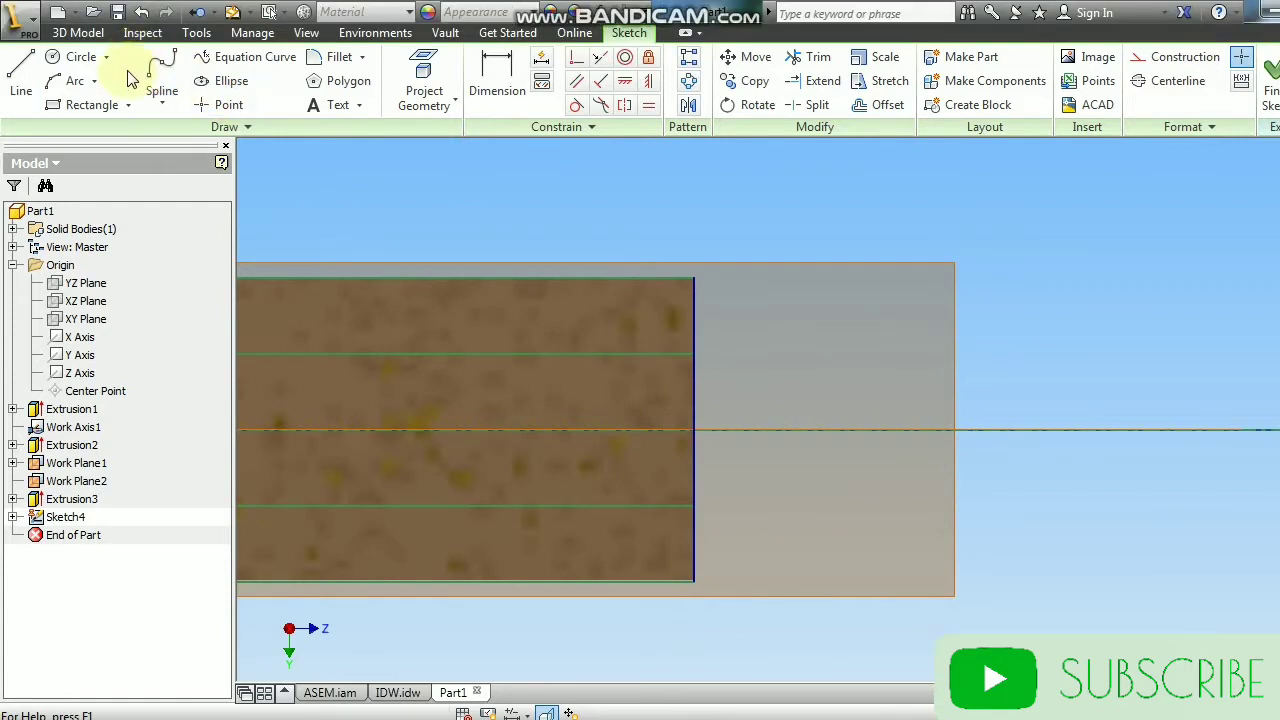
Step: Draw a three-point arc from the bar's upper to lower edge, starting about 2.2 mm before the end and bulging to the end line at the axis
click(73, 87)
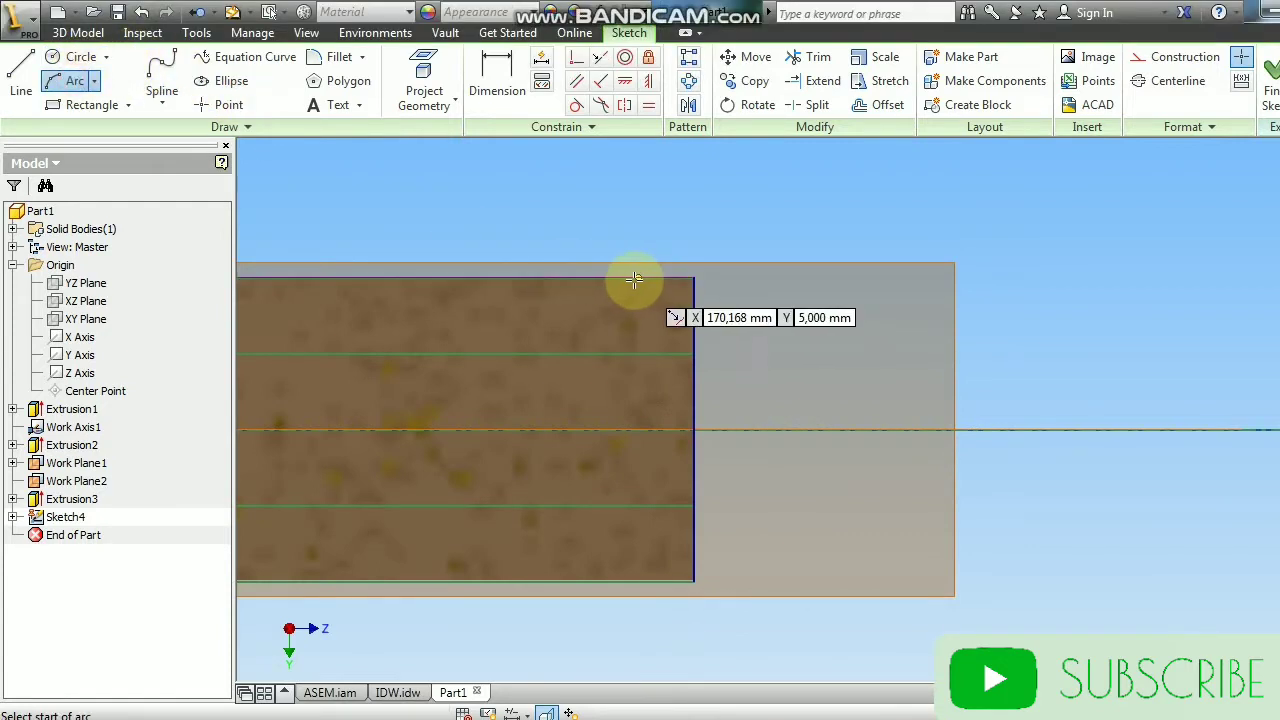
click(626, 279)
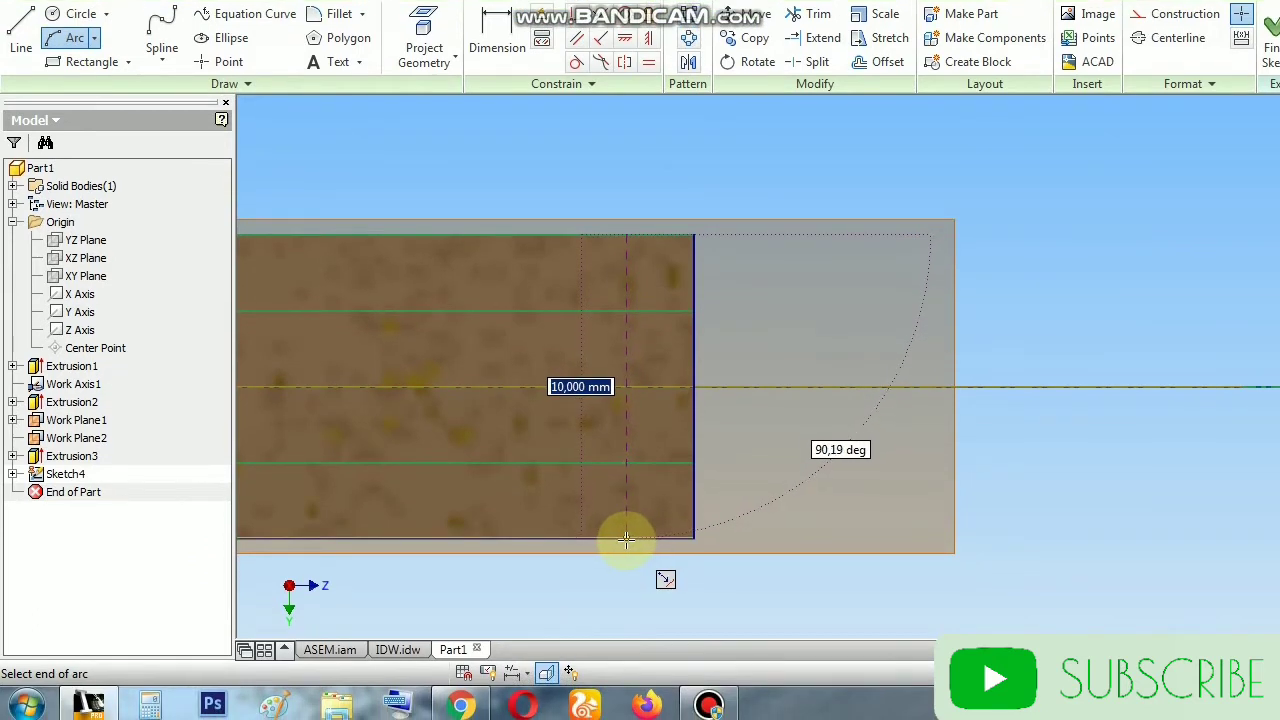
click(626, 540)
scroll(666, 386, up, 3)
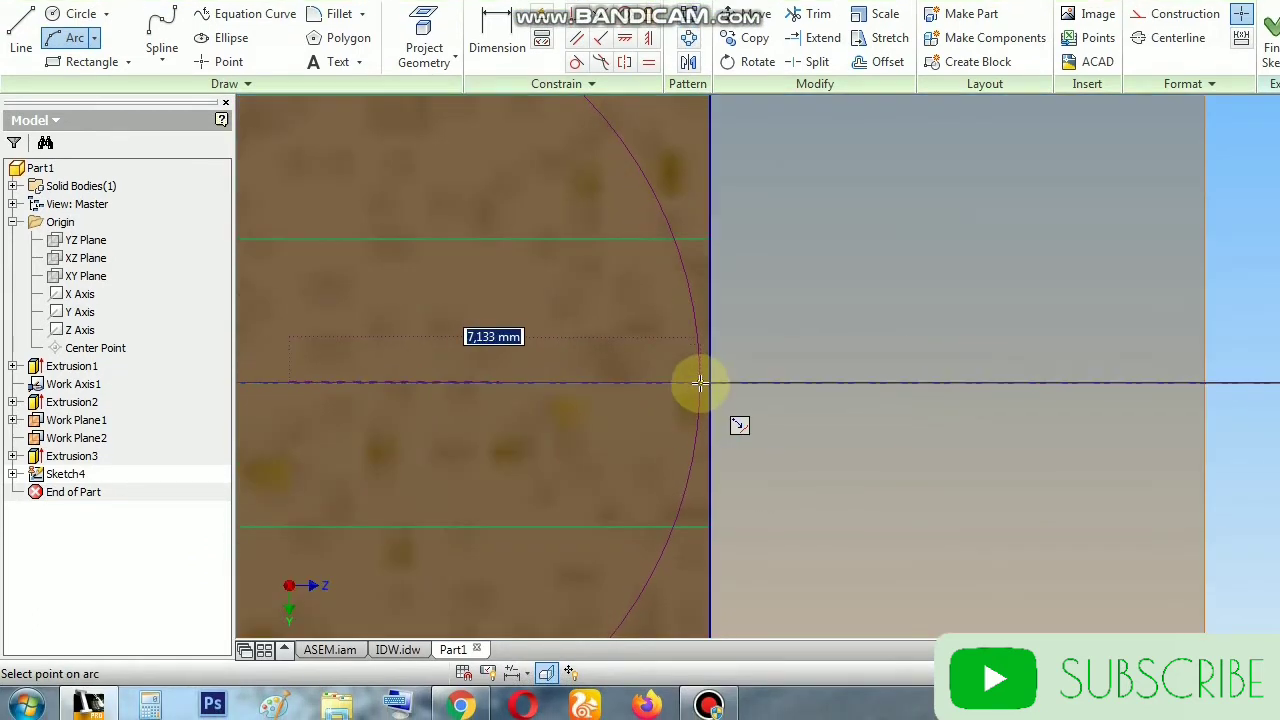
click(710, 380)
right_click(779, 229)
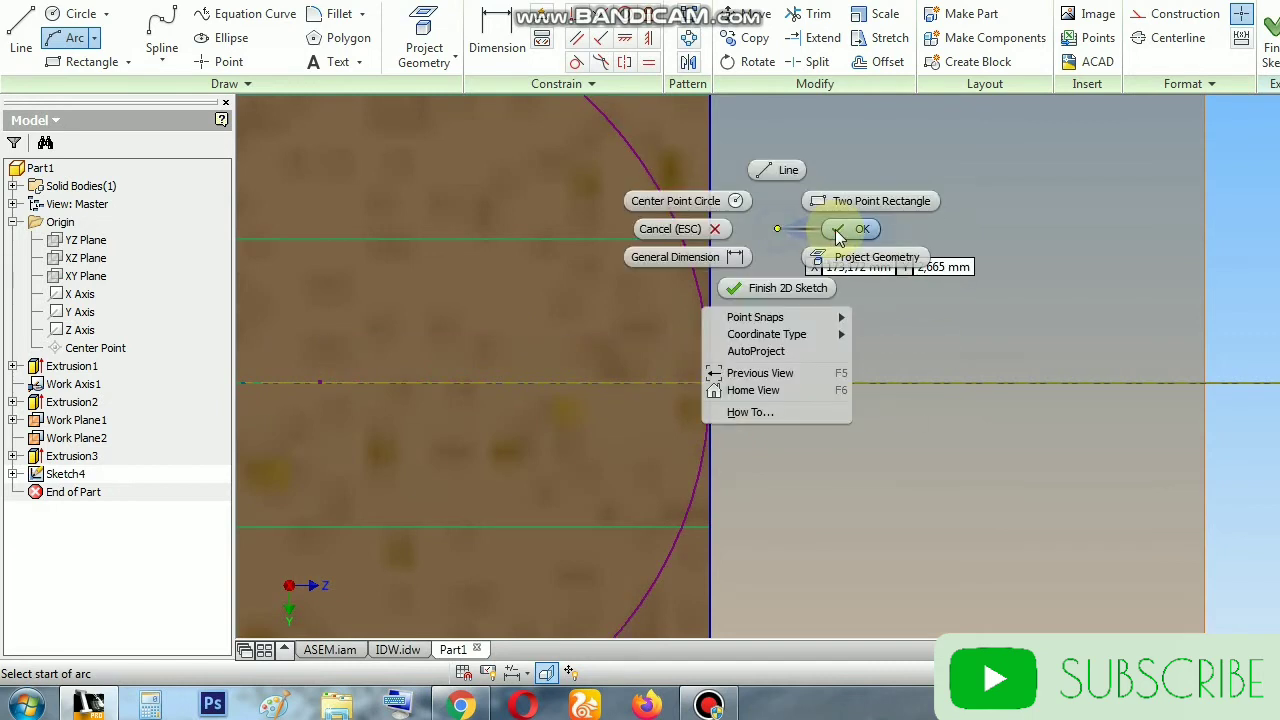
click(837, 234)
Step: Dimension the horizontal distance from the arc's upper endpoint to the end line and set it to 2 mm
middle_drag(803, 177, 768, 417)
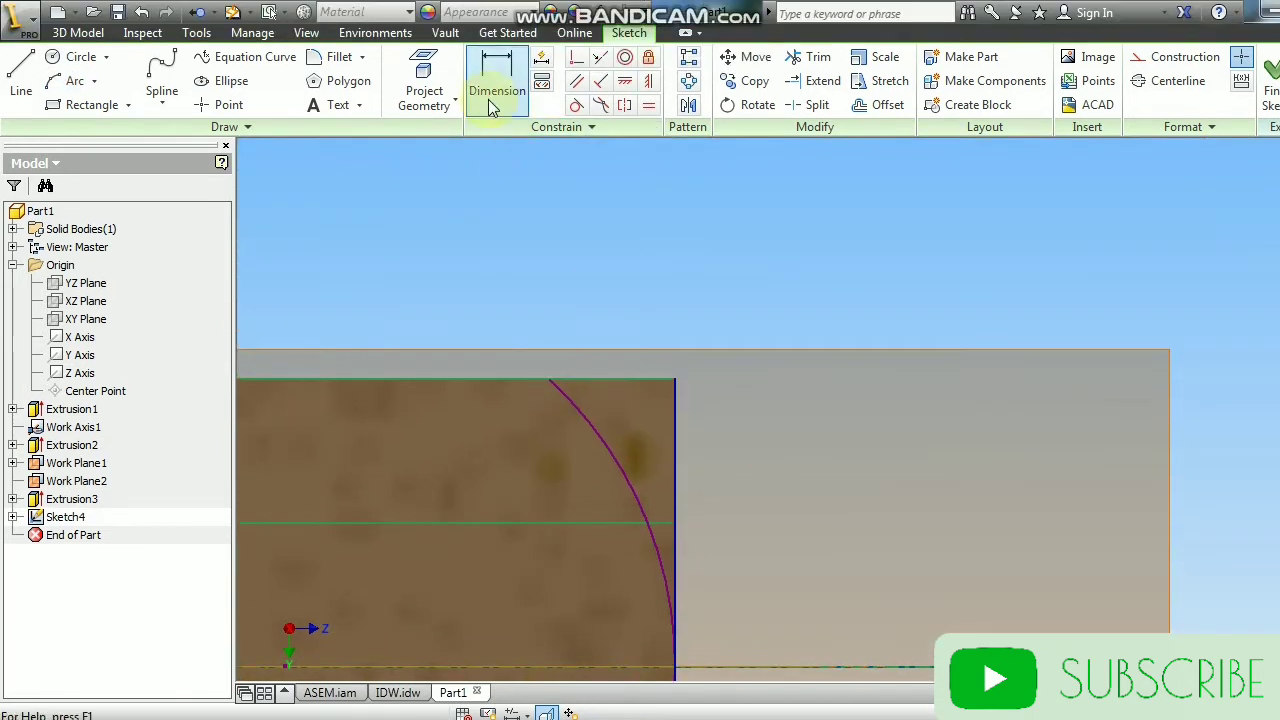
click(492, 100)
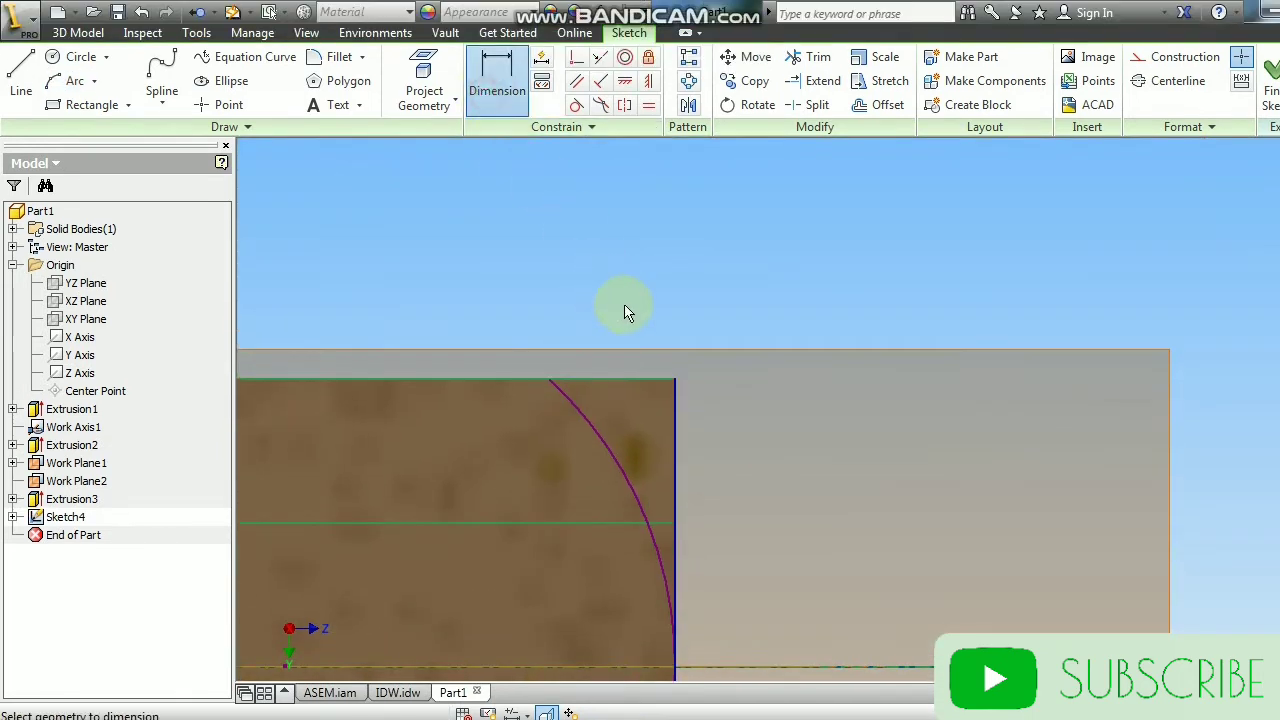
click(676, 388)
click(547, 380)
click(574, 297)
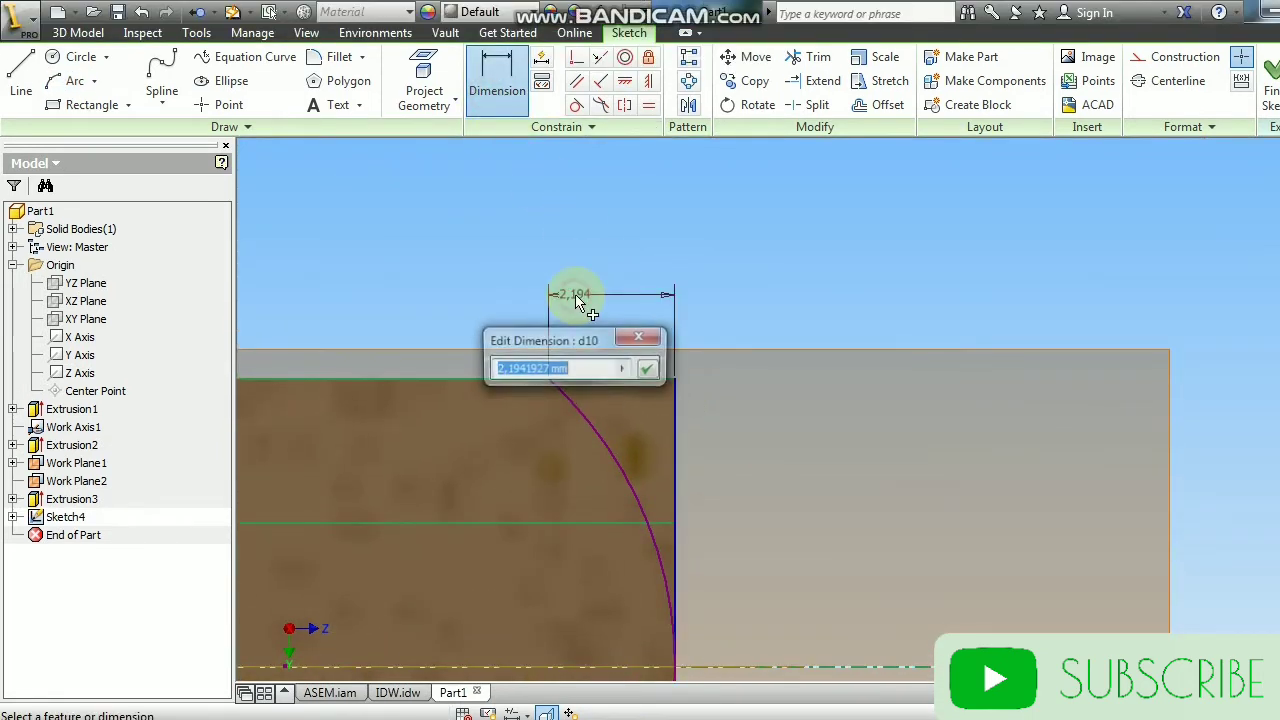
text(2)
key(Return)
Step: Dimension the arc's lower endpoint from the end line and link its value to the upper 2 mm dimension
scroll(577, 300, up, 3)
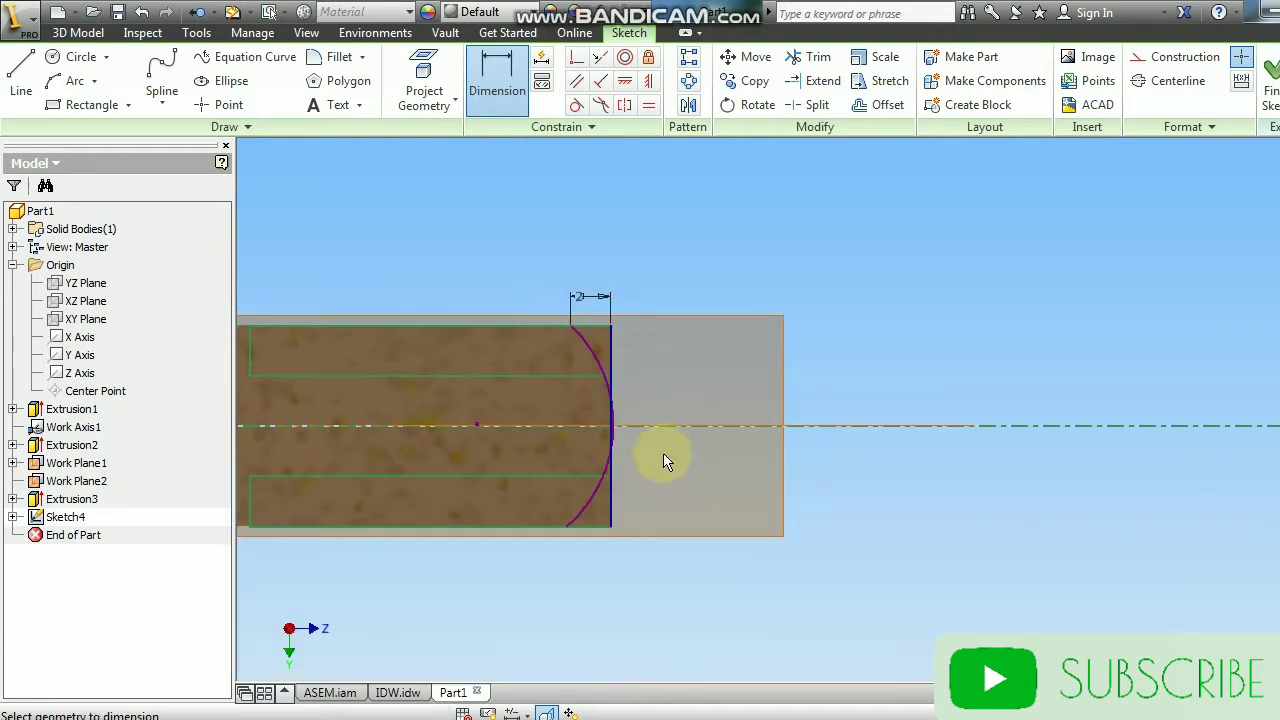
scroll(587, 525, down, 2)
click(549, 533)
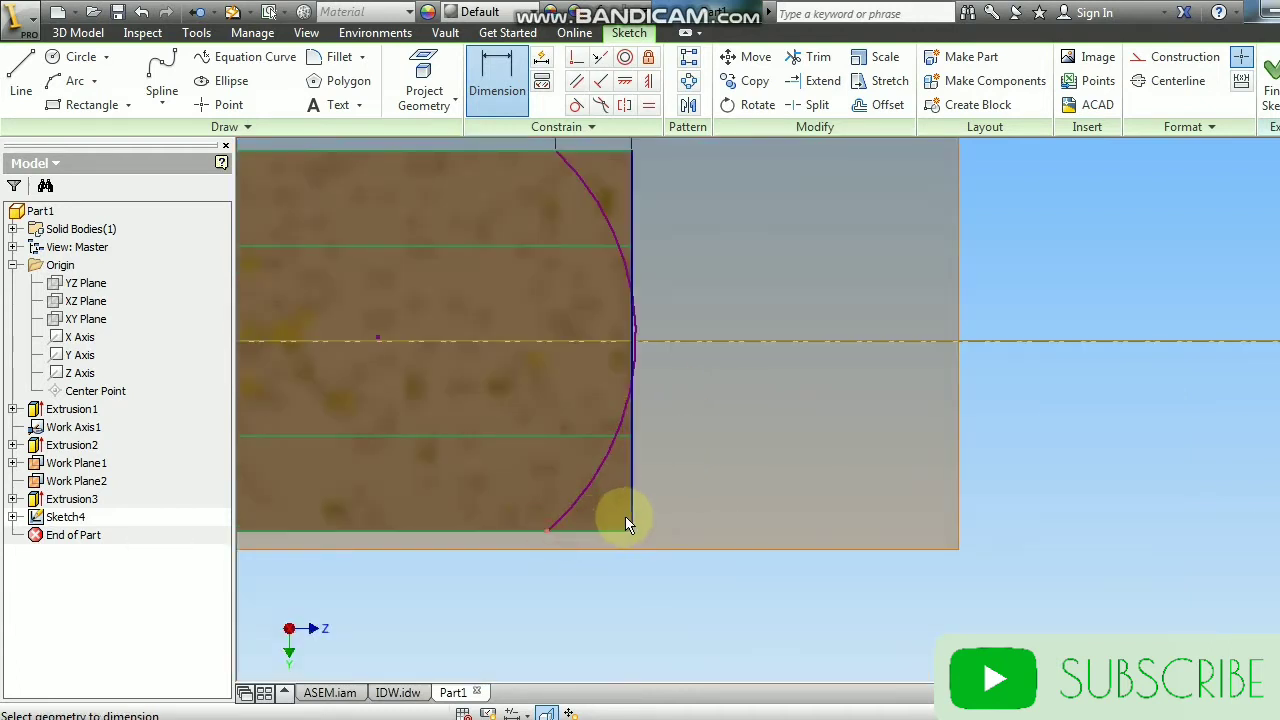
click(632, 524)
click(614, 570)
scroll(614, 568, down, 3)
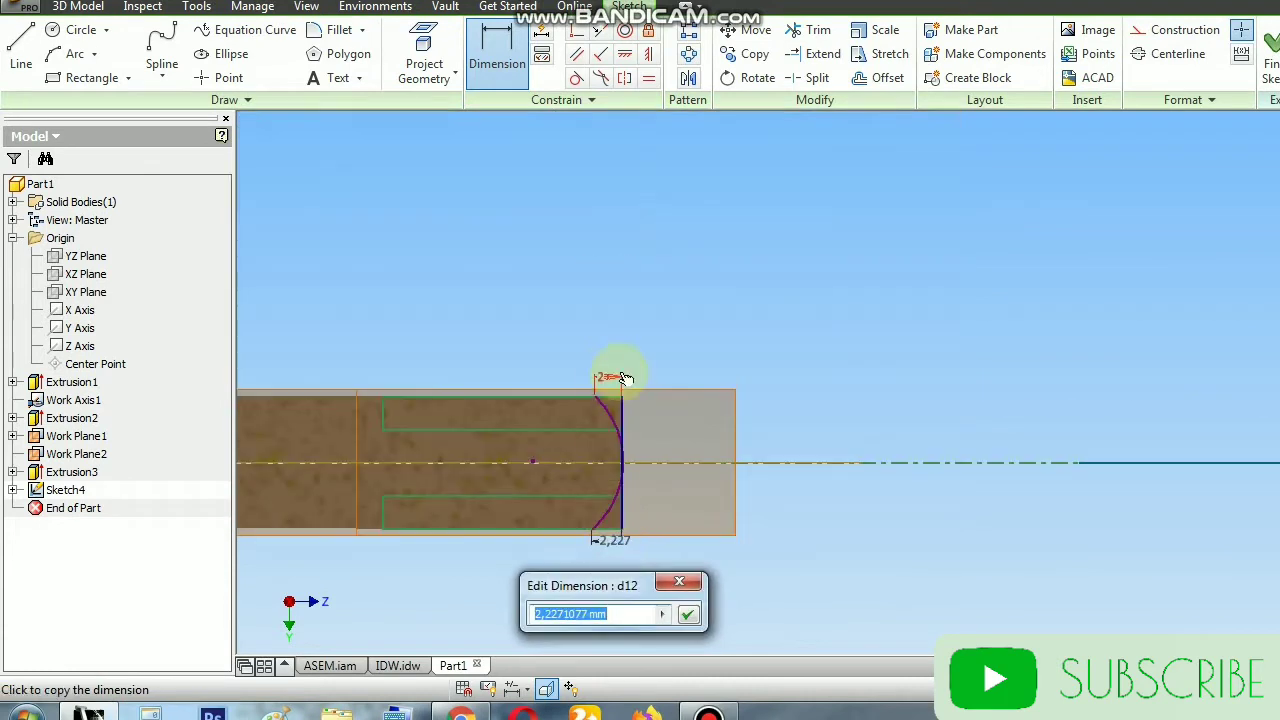
key(Return)
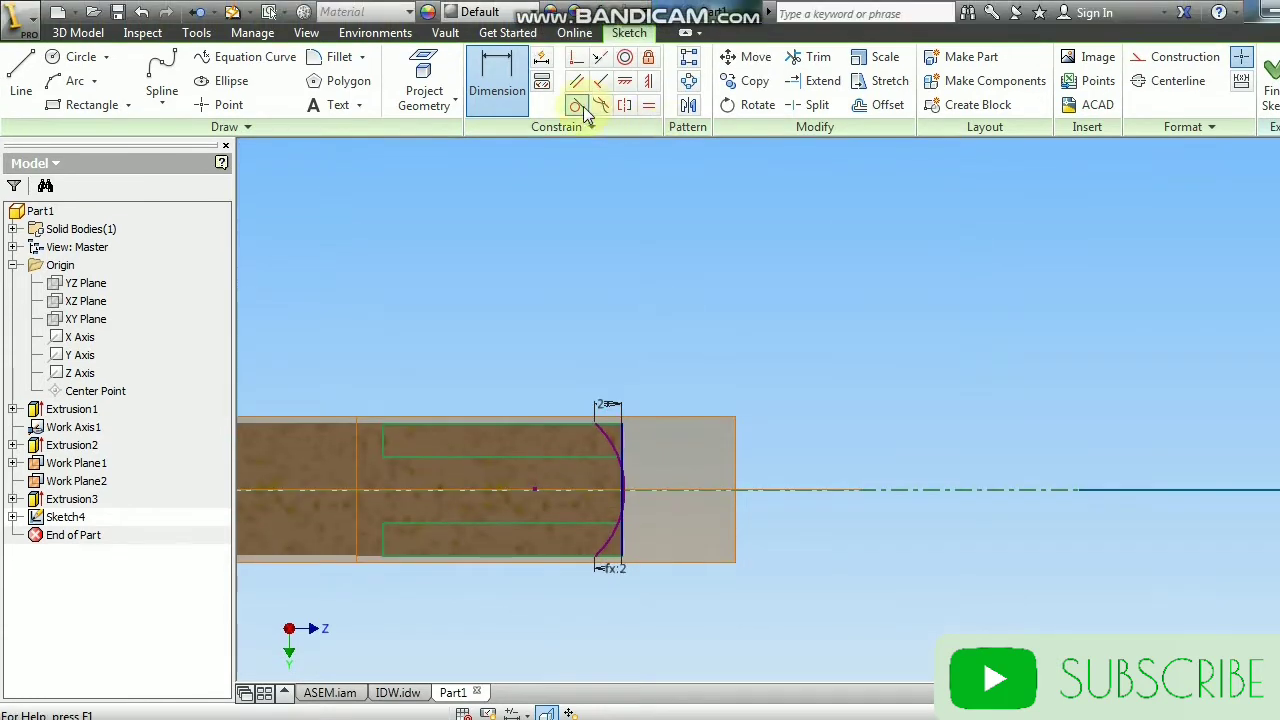
Step: Constrain the arc tangent to the vertical end line
click(576, 108)
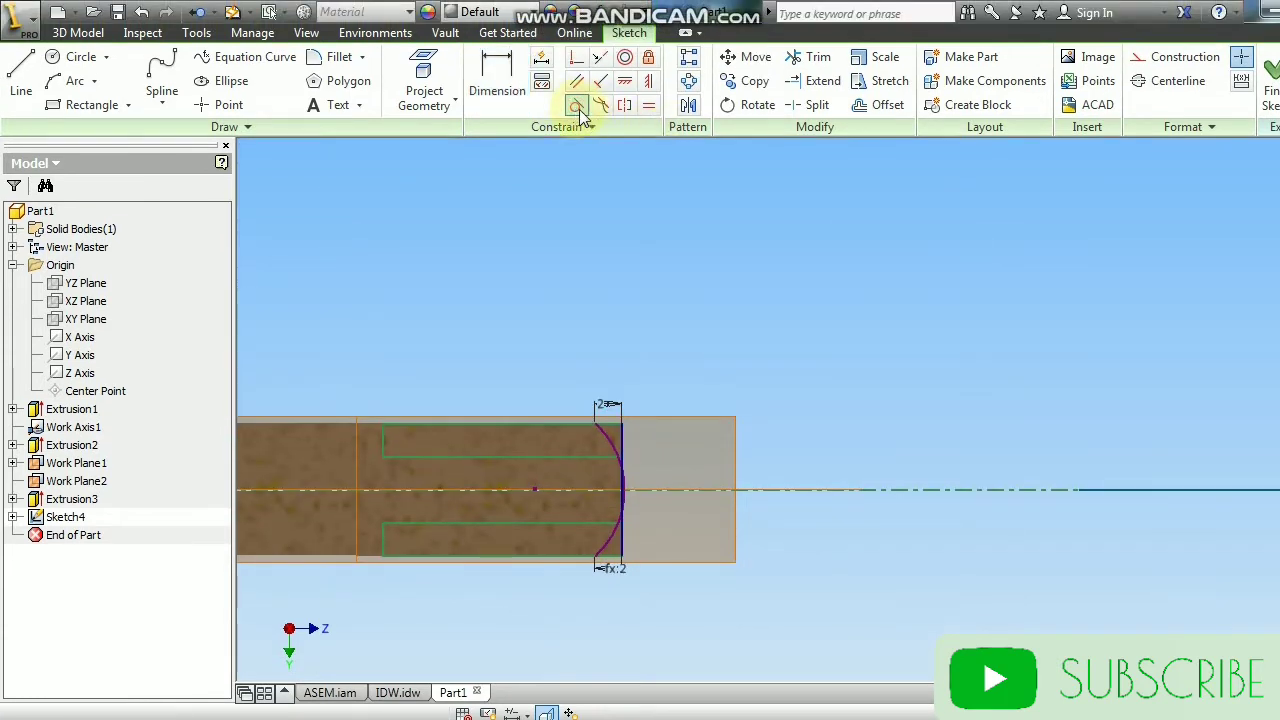
scroll(612, 524, up, 5)
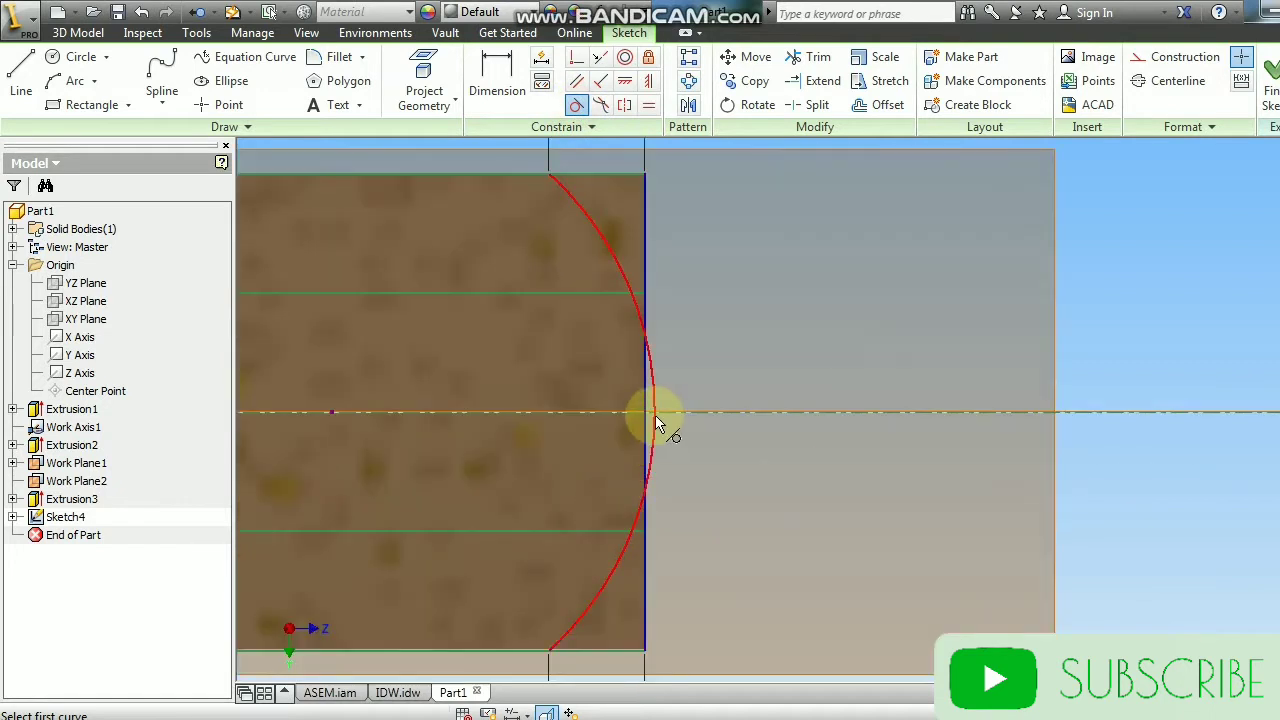
click(653, 420)
right_click(805, 311)
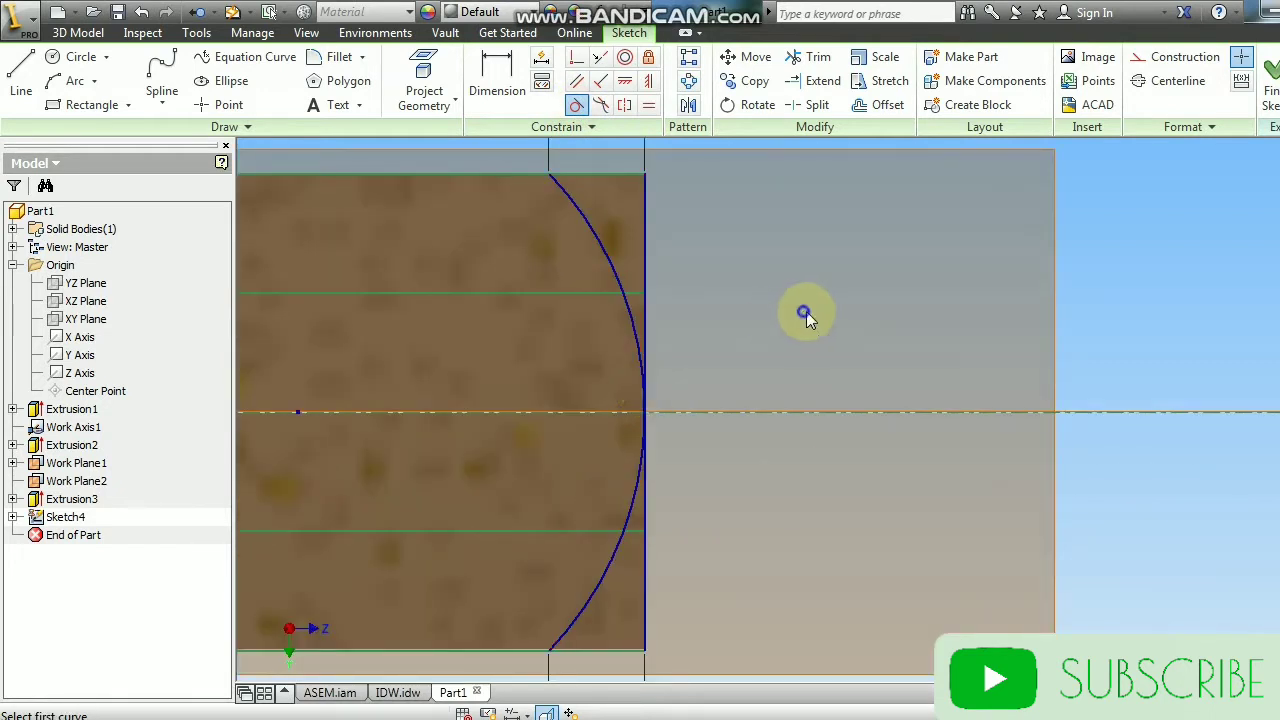
click(891, 310)
Step: Close the upper corner profile with a line along the bar's upper edge from the arc's endpoint to the end line
scroll(600, 224, up, 3)
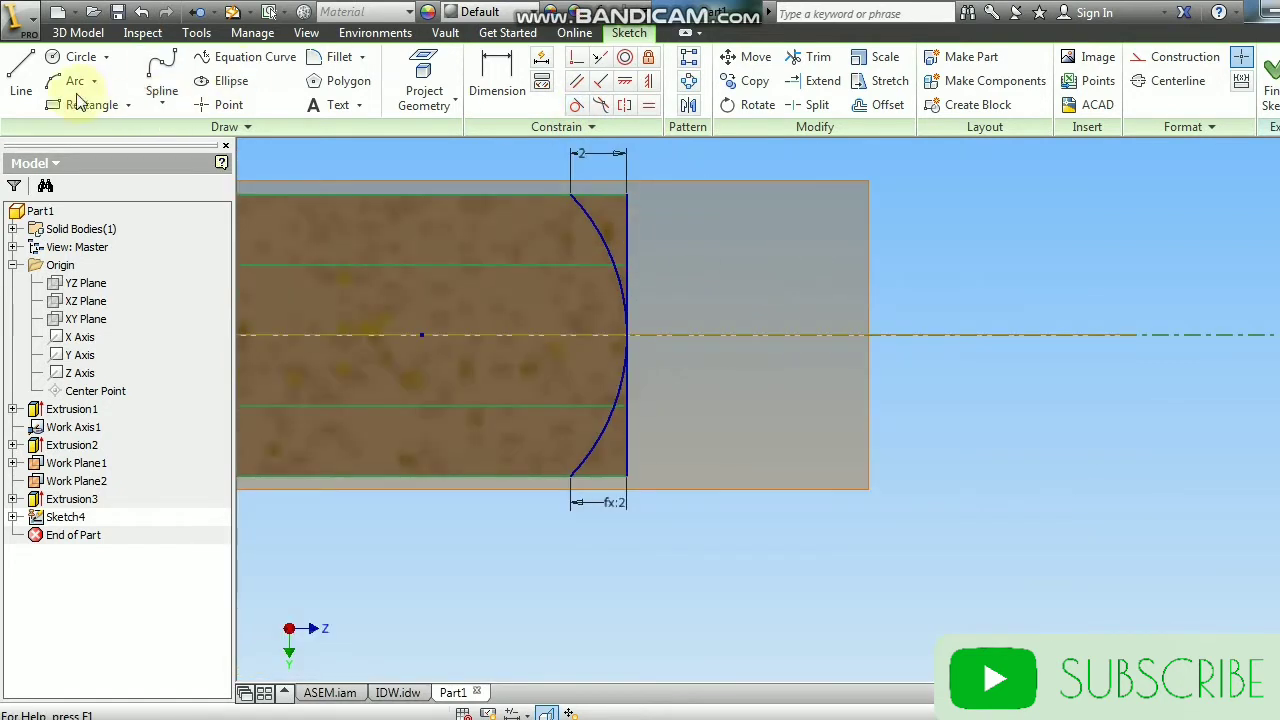
scroll(610, 190, down, 3)
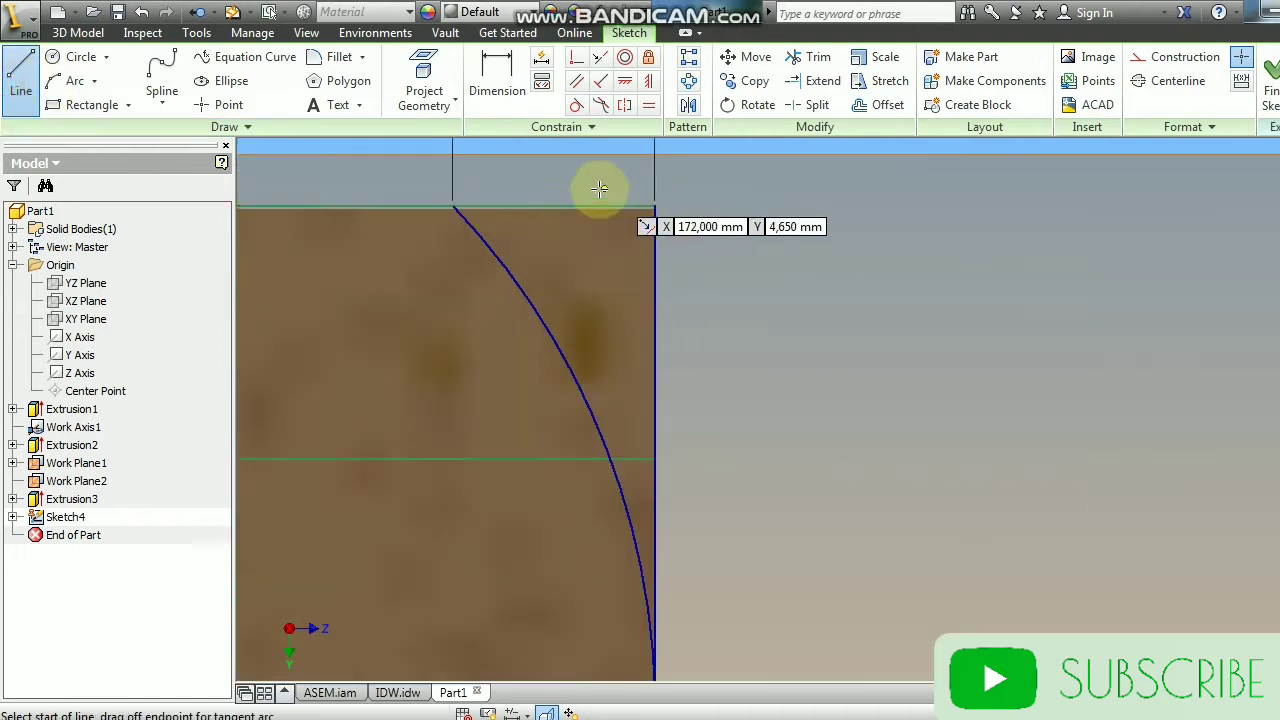
click(453, 207)
click(655, 207)
right_click(757, 195)
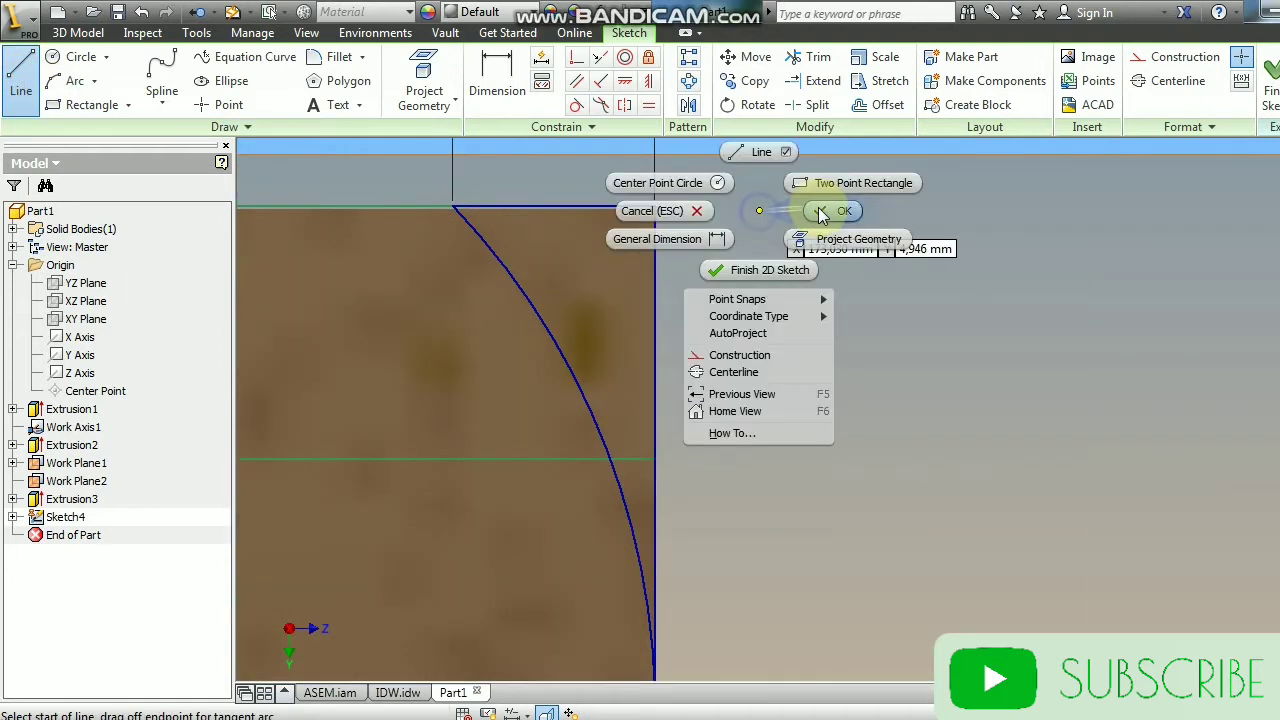
click(753, 135)
Step: Delete the linked dimension at the arc's lower endpoint and trim away the half of the arc below the axis
scroll(803, 234, up, 5)
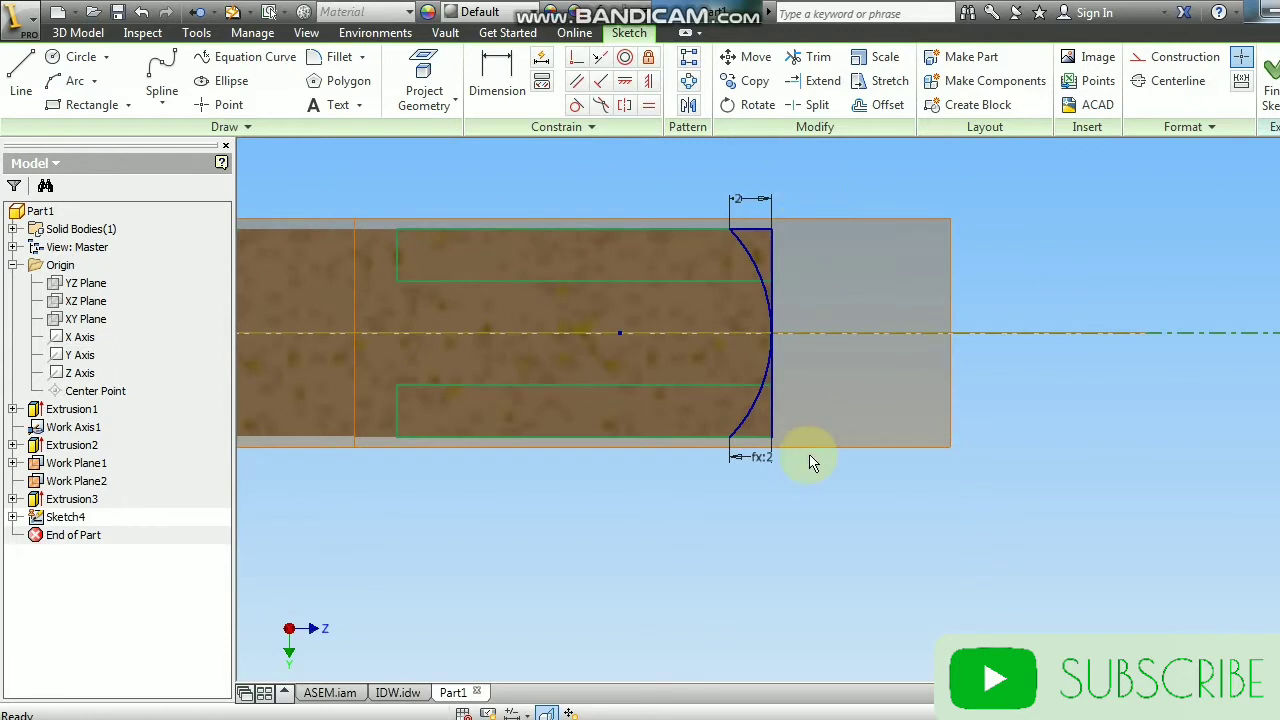
scroll(775, 478, down, 2)
right_click(755, 440)
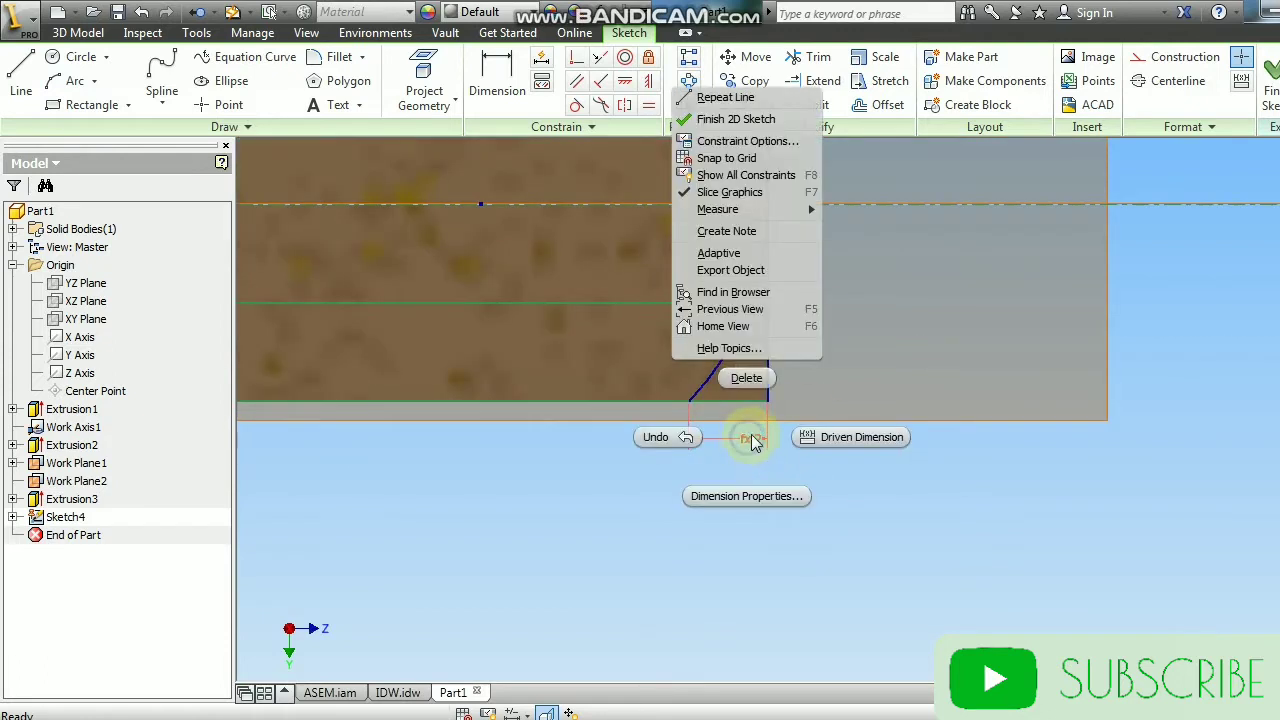
click(757, 377)
click(812, 58)
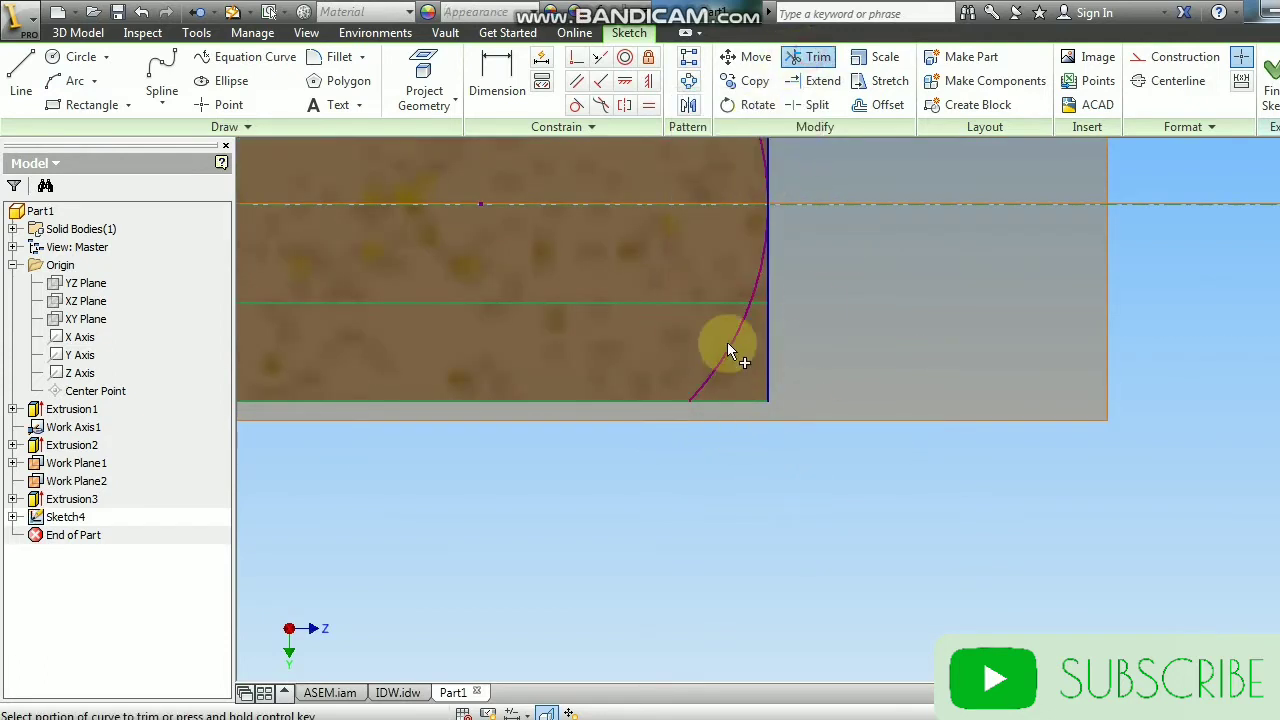
click(736, 336)
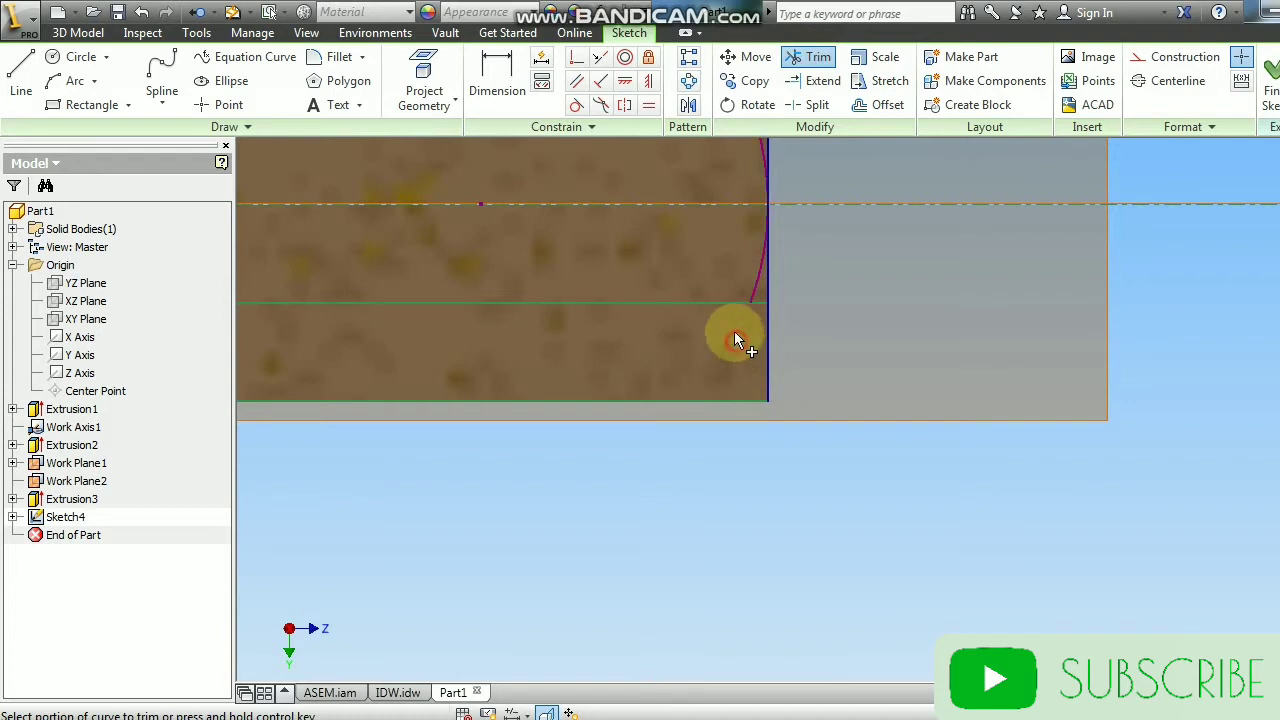
click(754, 285)
Step: Trim the end line between the axis and the lower projected edge, and finish the sketch
scroll(851, 349, up, 2)
scroll(846, 323, down, 4)
scroll(789, 343, up, 2)
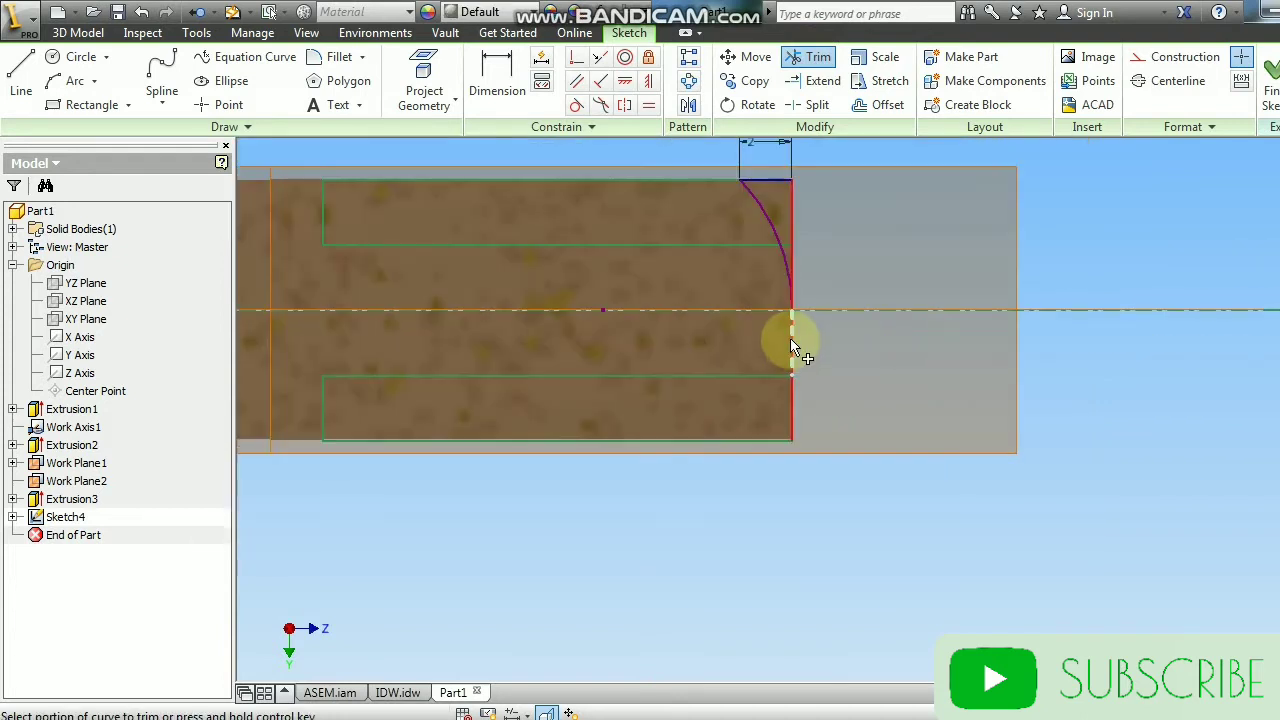
right_click(865, 364)
click(920, 369)
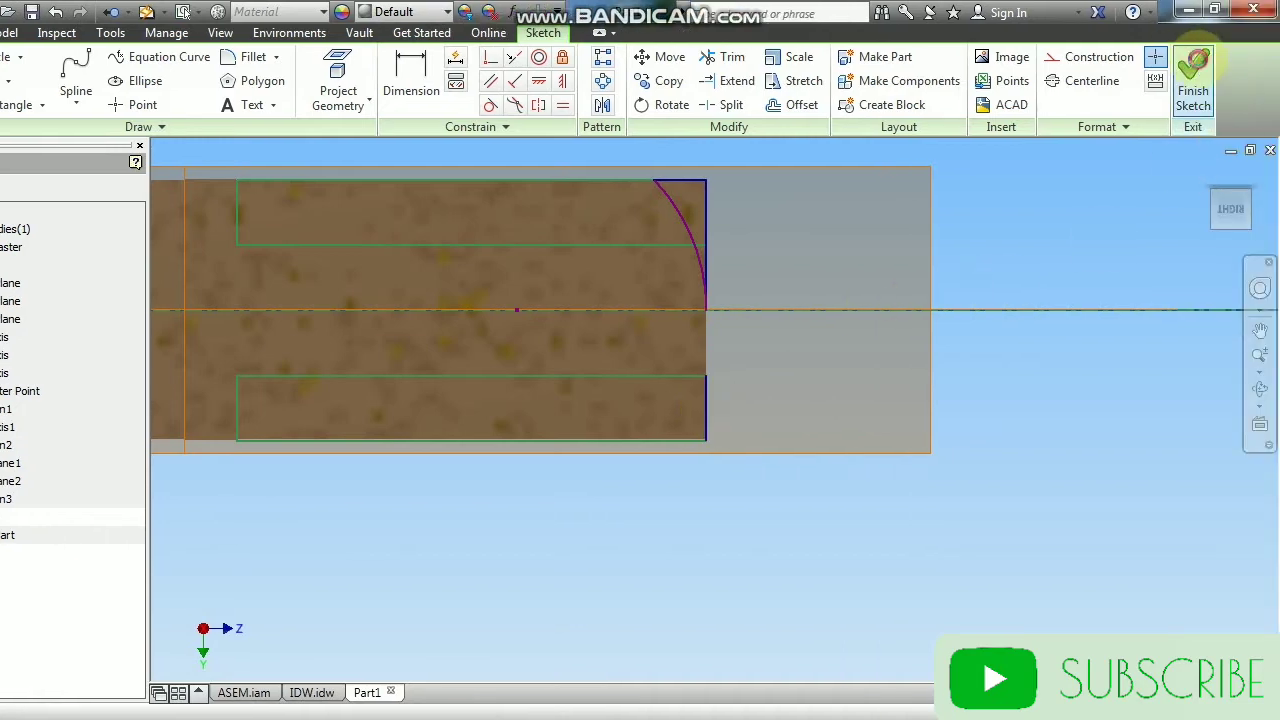
click(1193, 80)
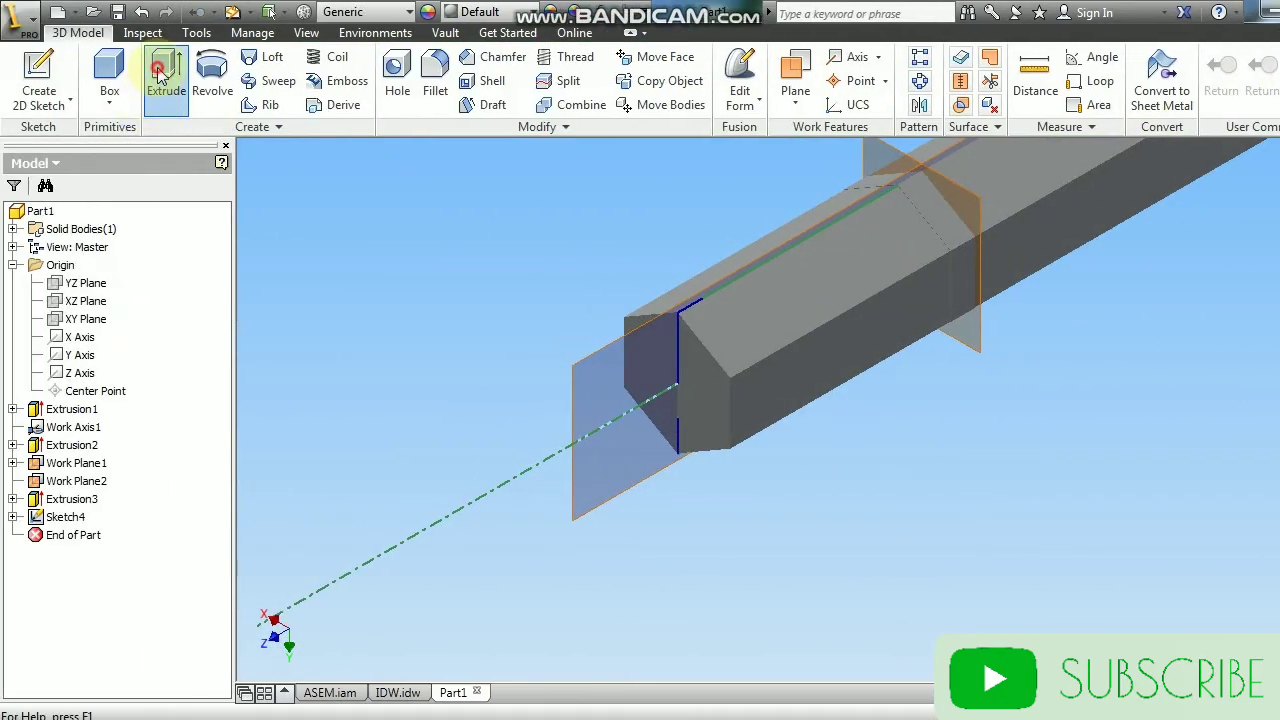
click(160, 75)
scroll(690, 335, up, 2)
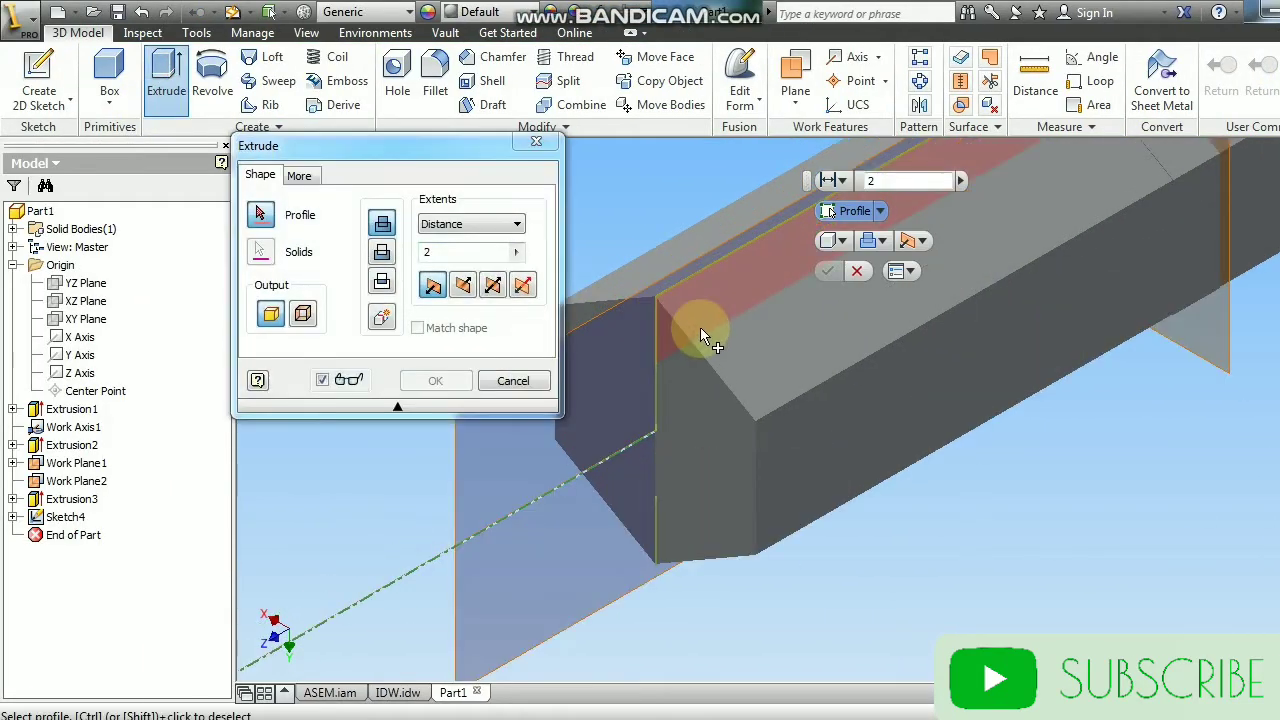
click(663, 370)
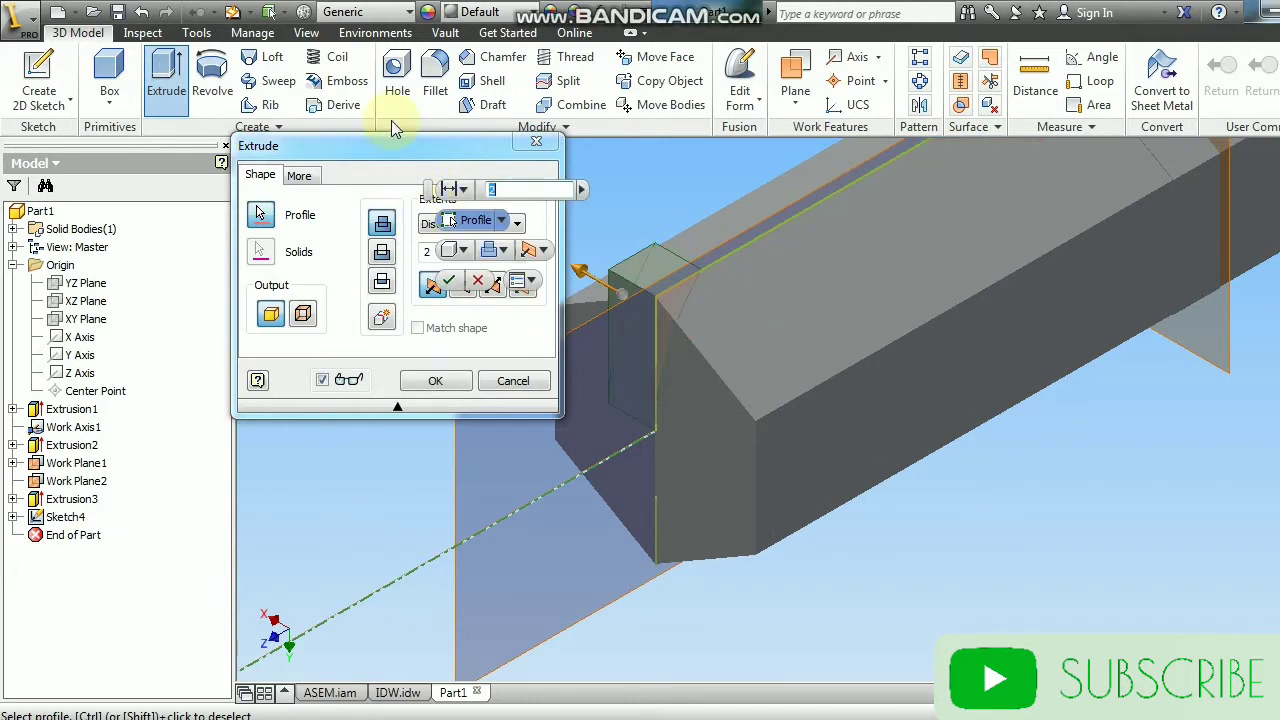
click(528, 379)
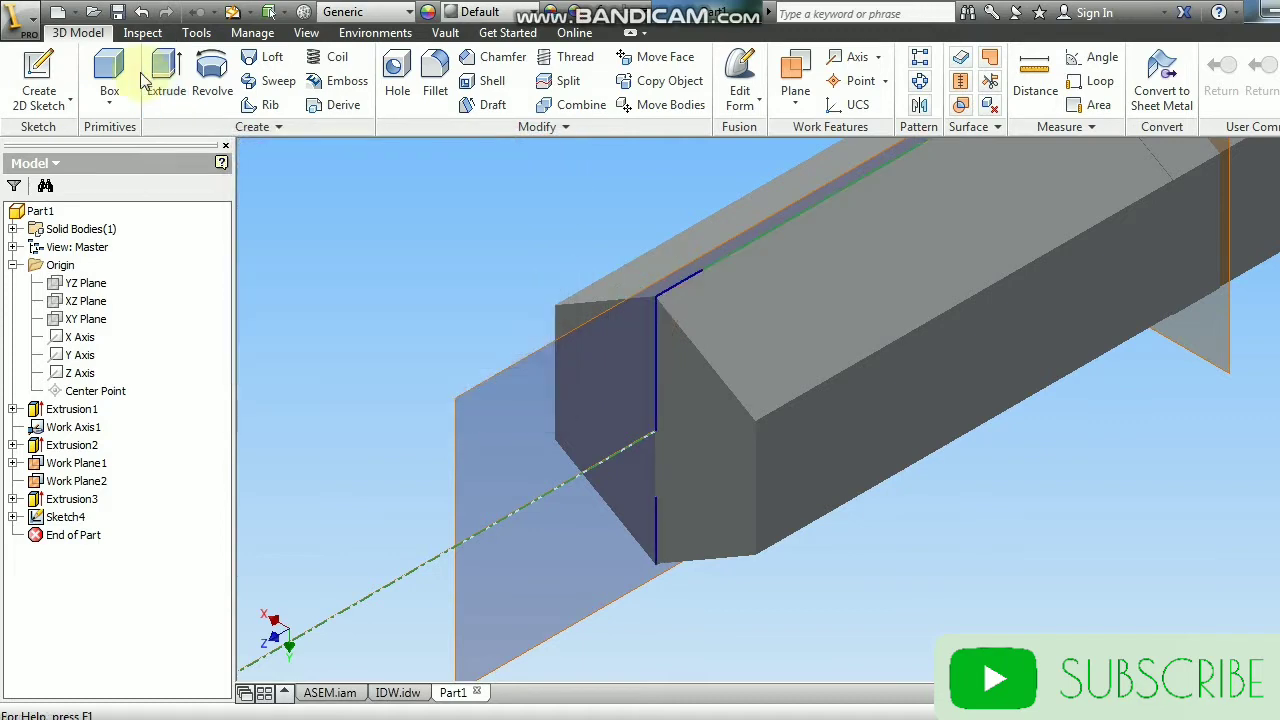
Step: Revolve the corner profile a full turn around the bar's work axis as a cut to round the bar's end
click(211, 88)
scroll(690, 340, up, 3)
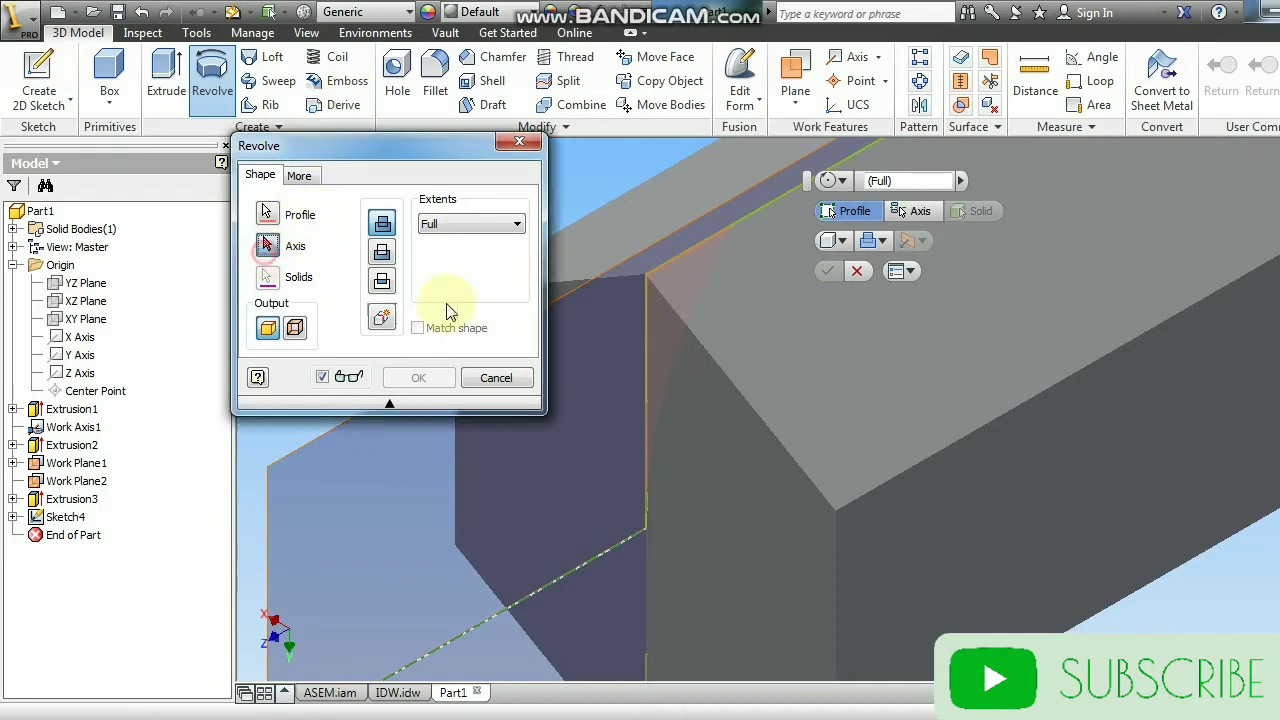
scroll(600, 537, down, 4)
click(565, 570)
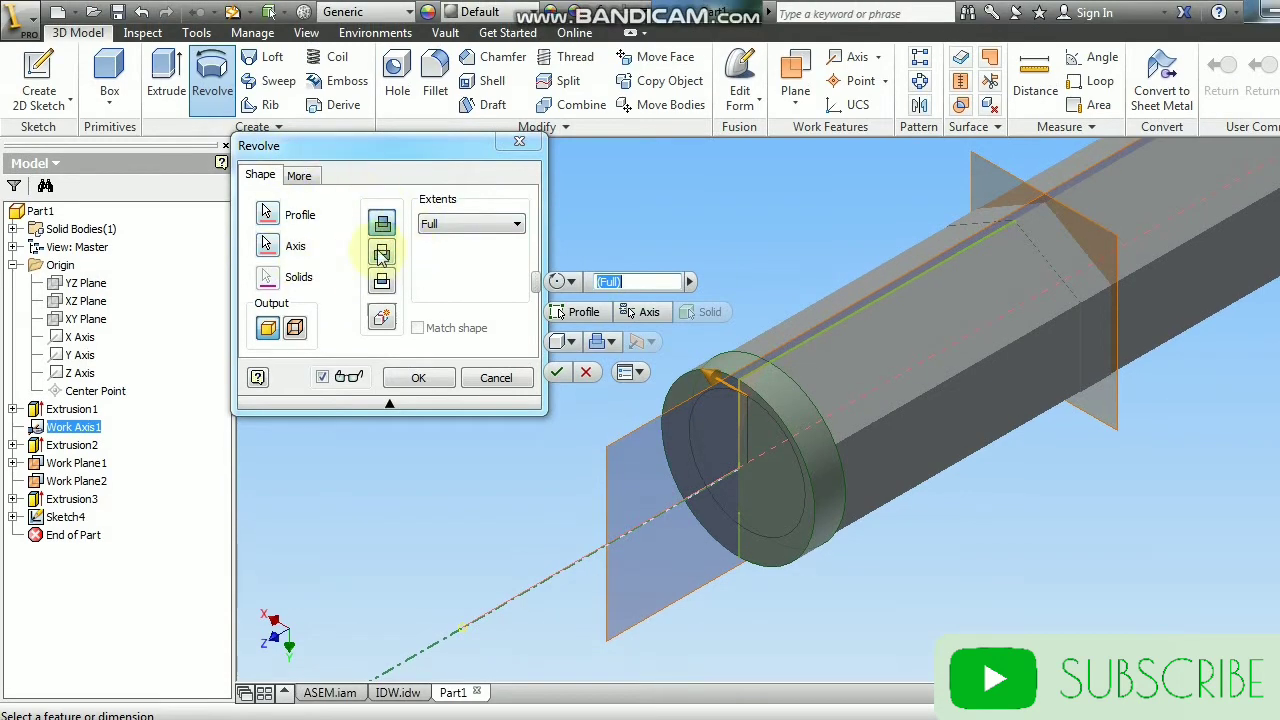
click(381, 254)
click(450, 378)
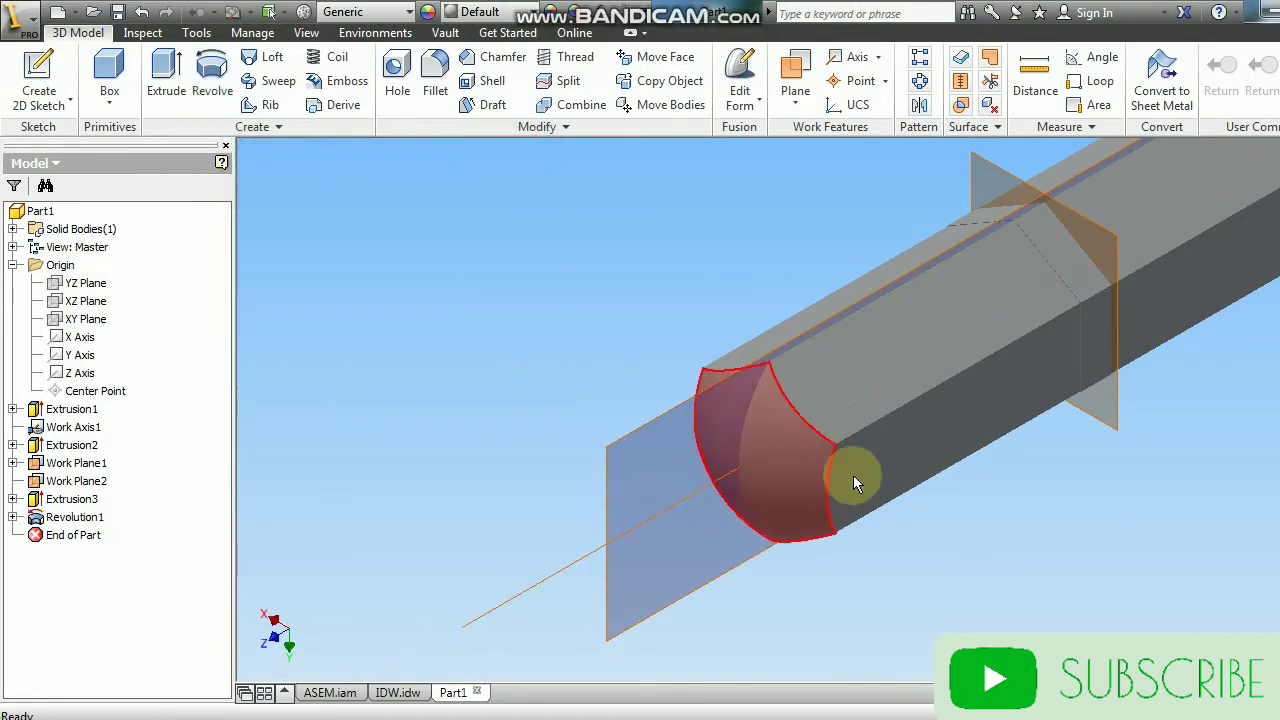
scroll(790, 443, up, 3)
middle_drag(790, 443, 637, 478)
scroll(610, 468, down, 3)
scroll(598, 471, up, 4)
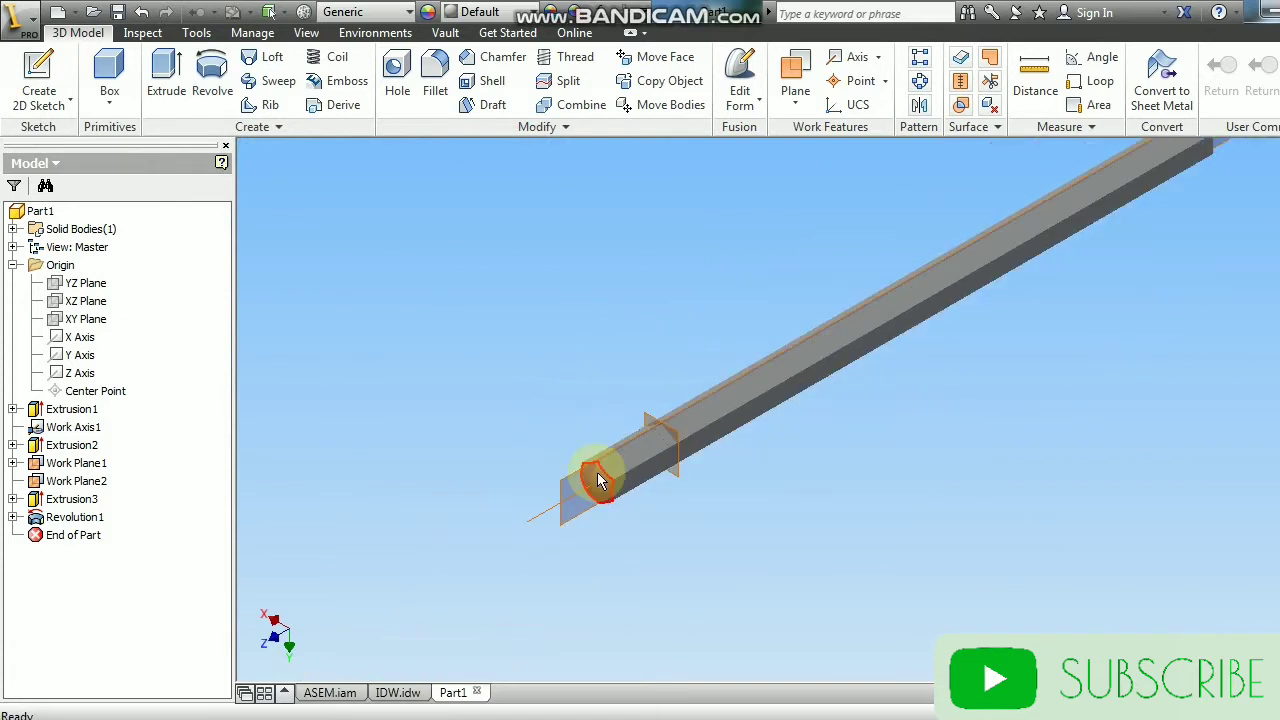
Step: Start a sketch on the lengthwise work plane at the bar's flat end and slice the model at the sketch plane
middle_drag(1106, 343, 720, 498)
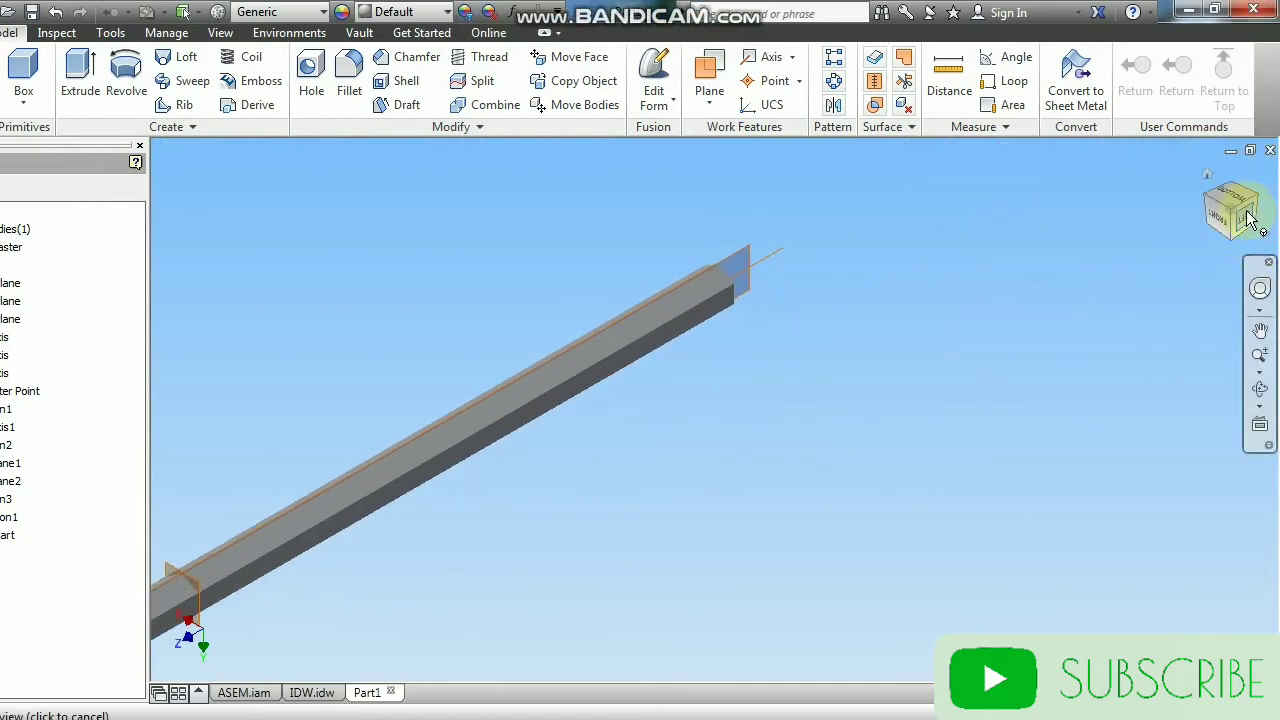
click(1248, 220)
scroll(966, 434, up, 4)
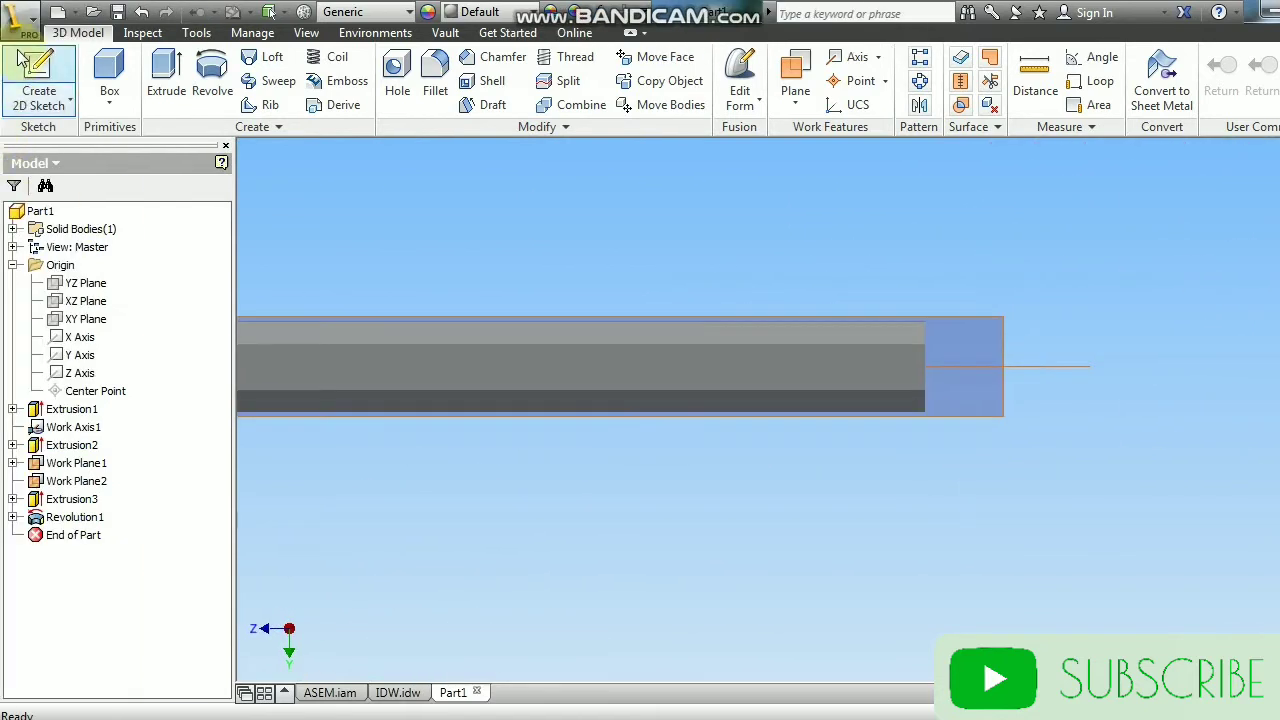
click(22, 62)
click(1000, 343)
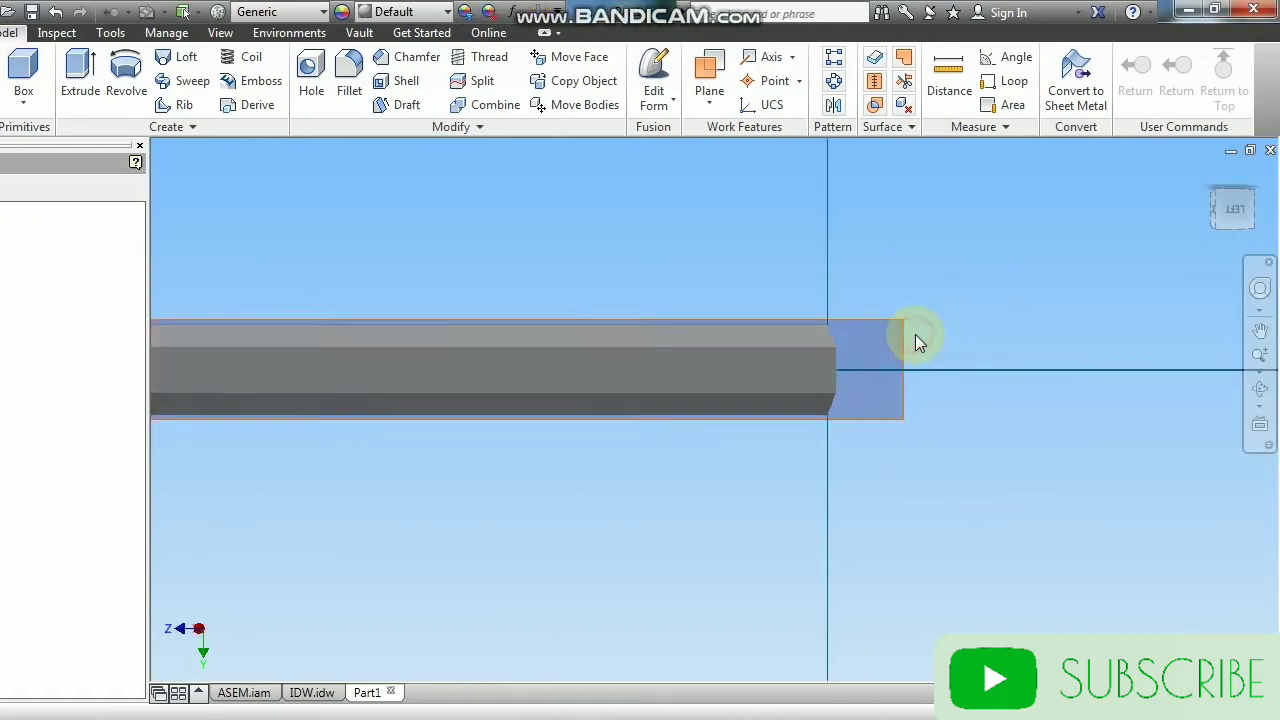
click(915, 334)
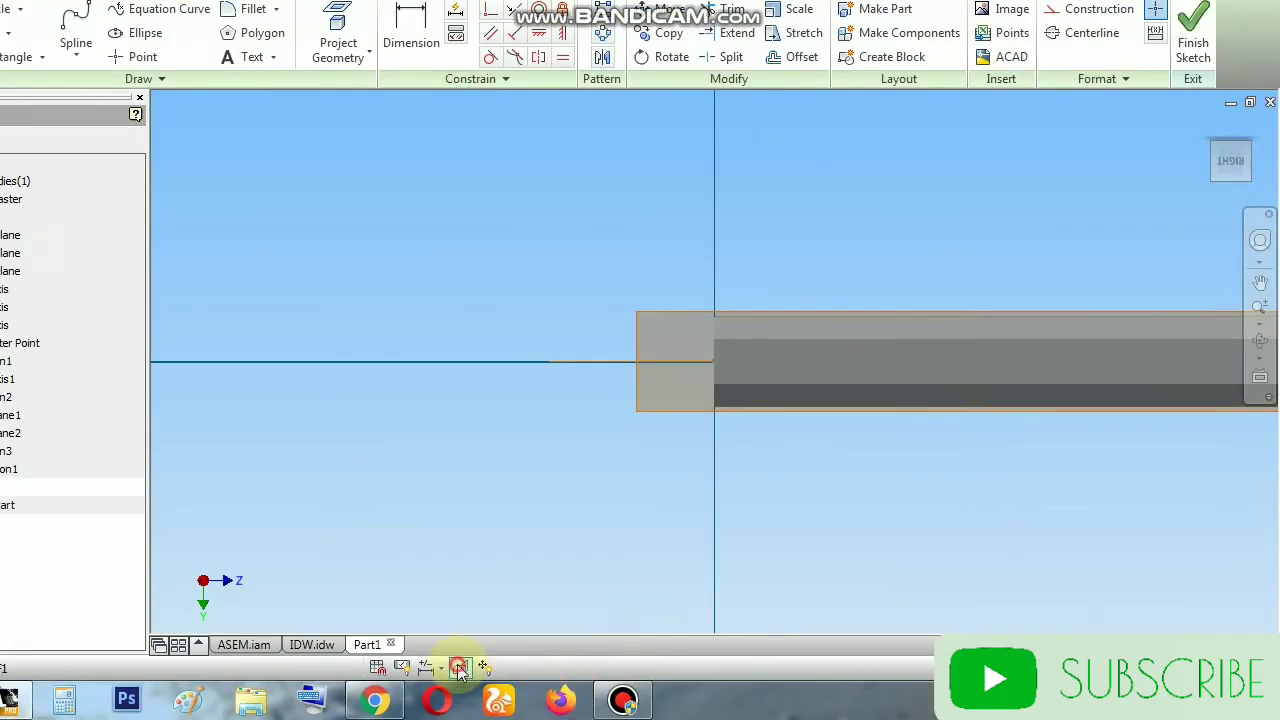
click(458, 668)
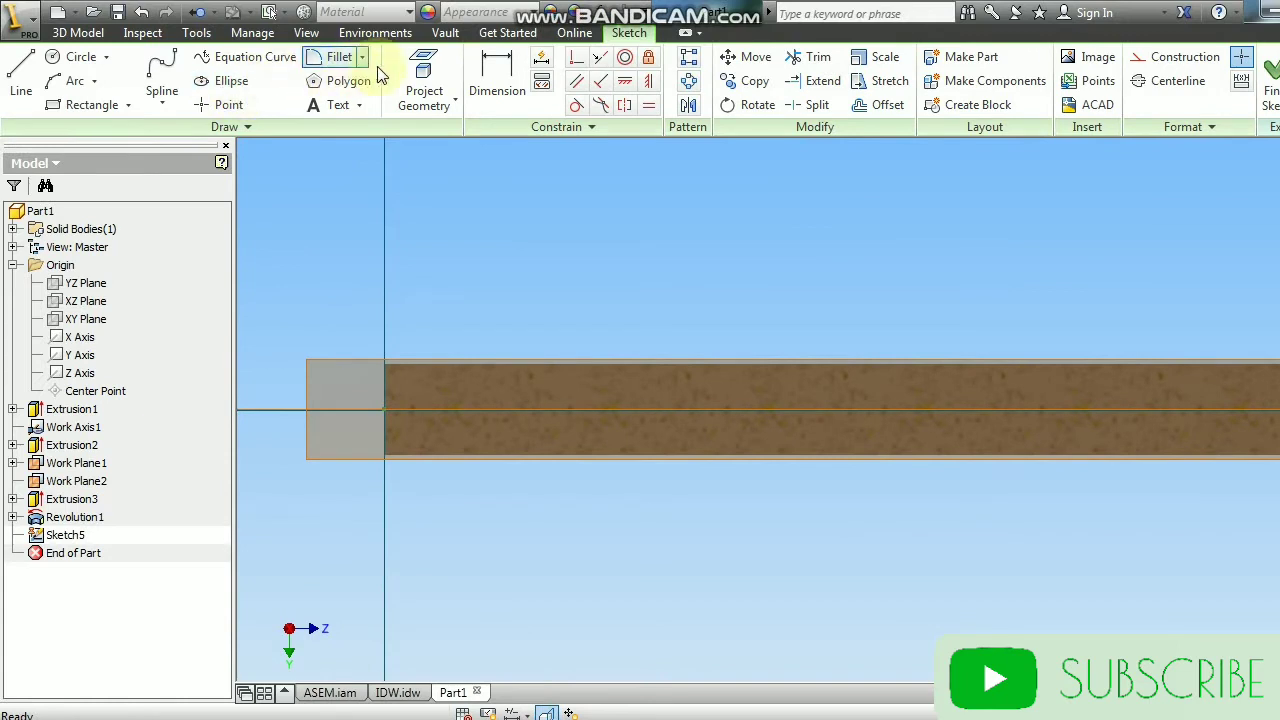
Step: Project the bar's flat end edge and the work axis into the sketch
click(424, 85)
scroll(384, 398, up, 2)
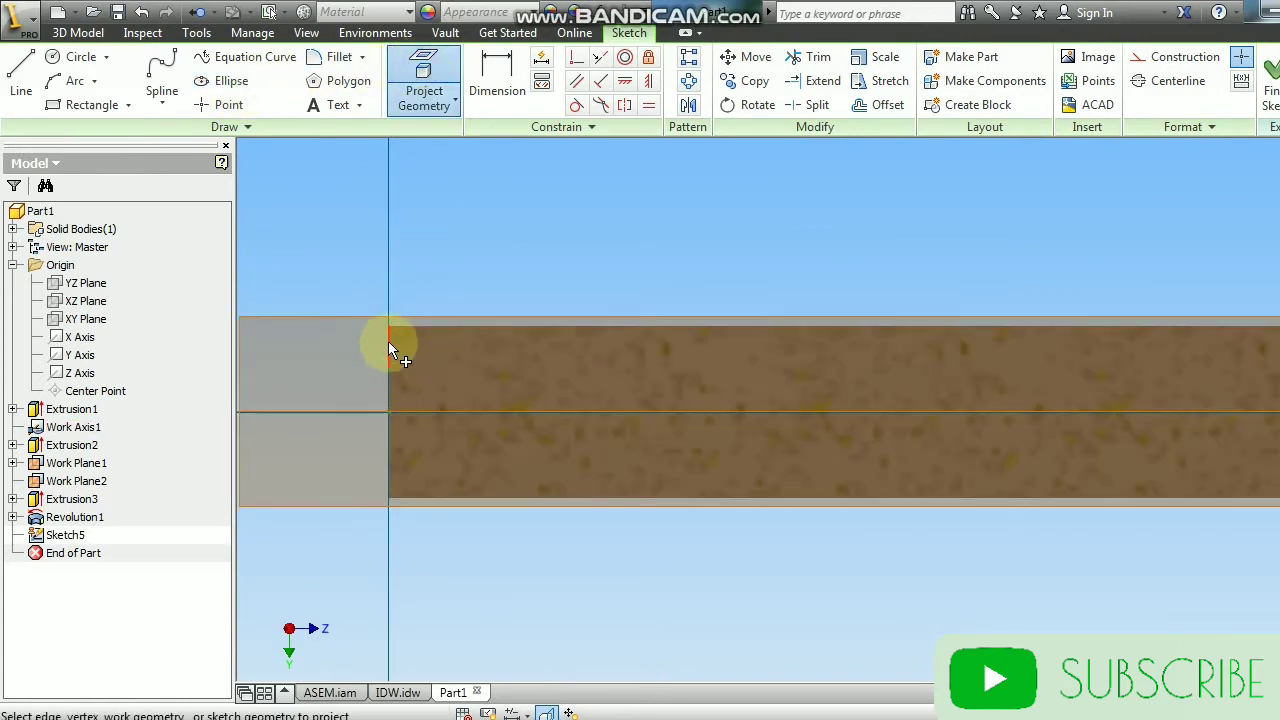
click(388, 338)
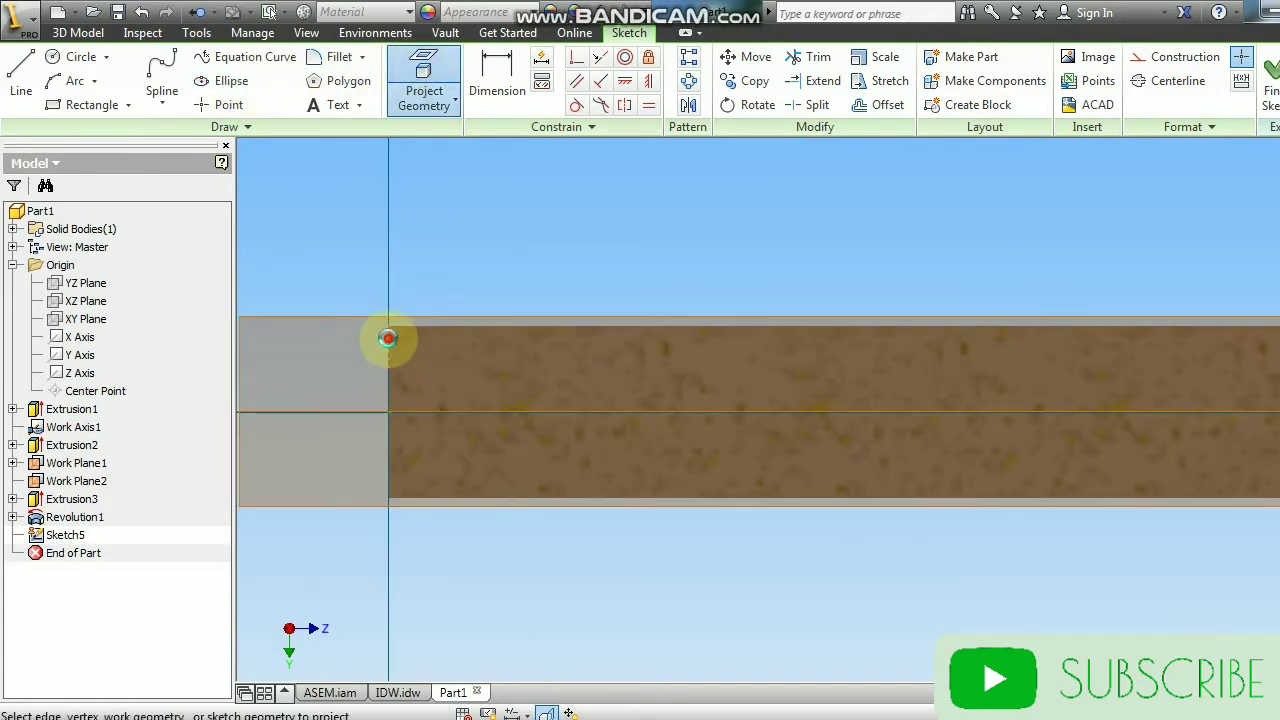
click(368, 412)
middle_drag(554, 289, 621, 221)
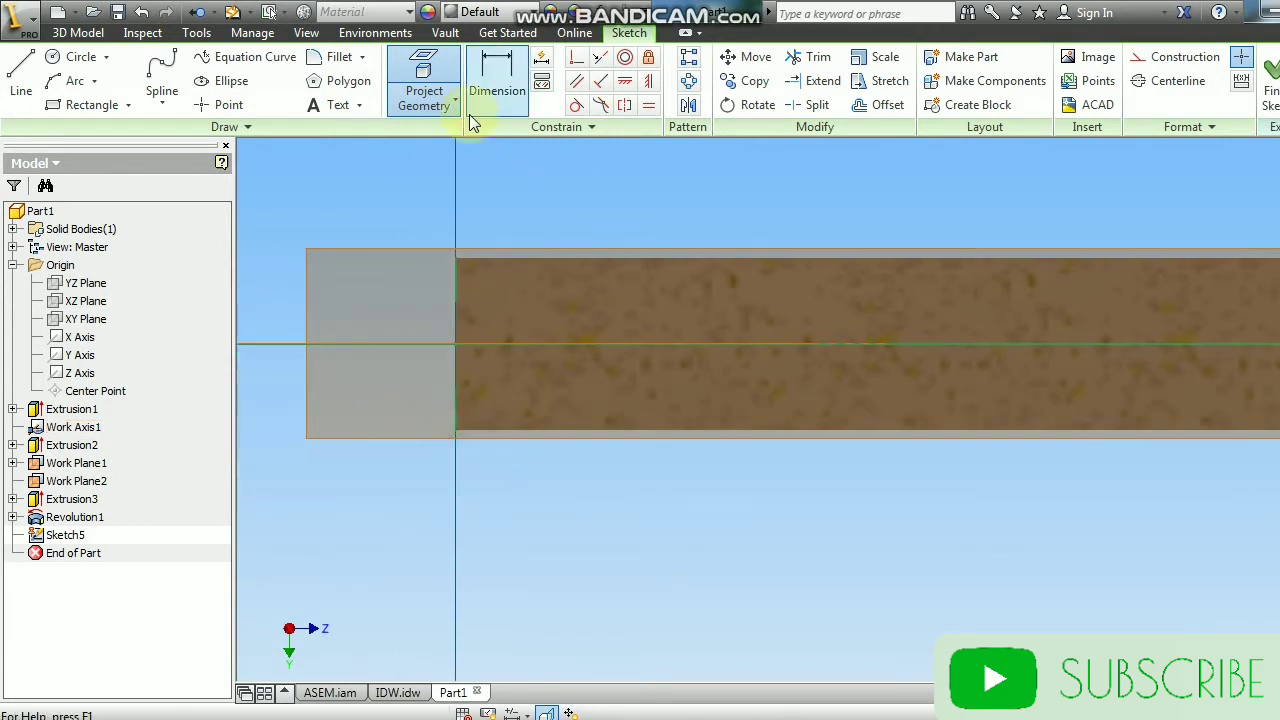
click(489, 410)
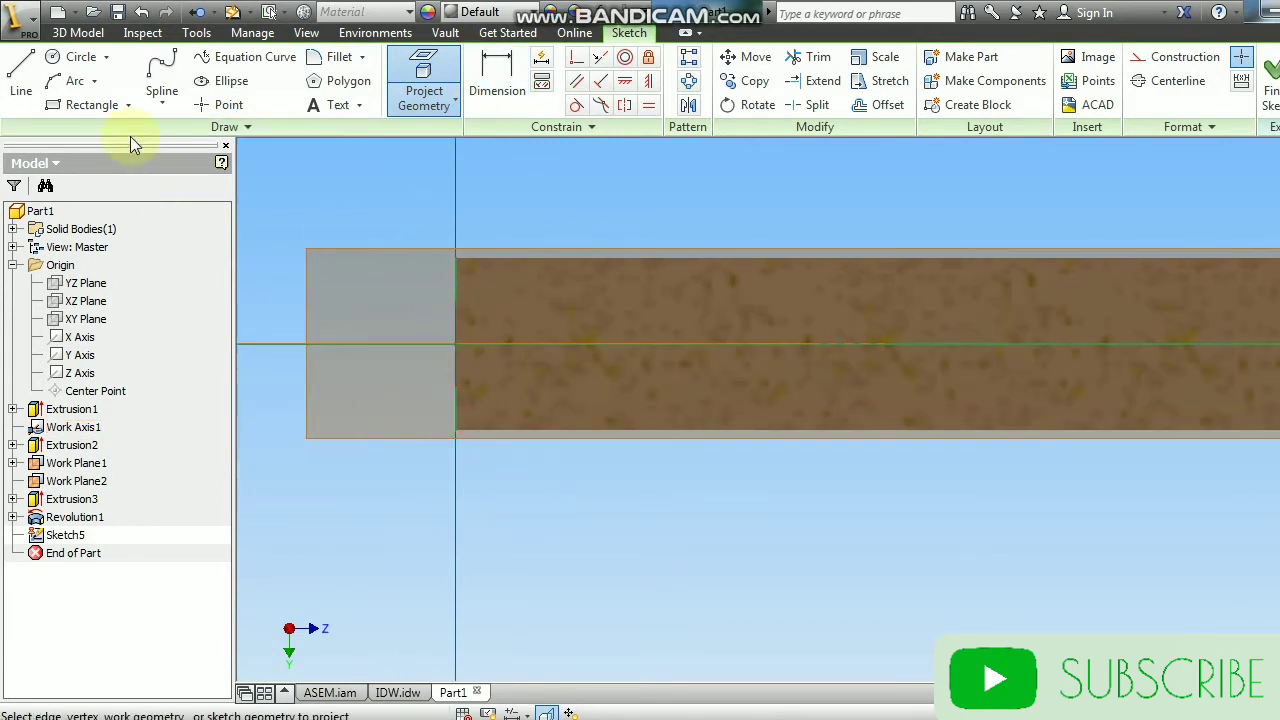
click(20, 80)
scroll(466, 280, down, 3)
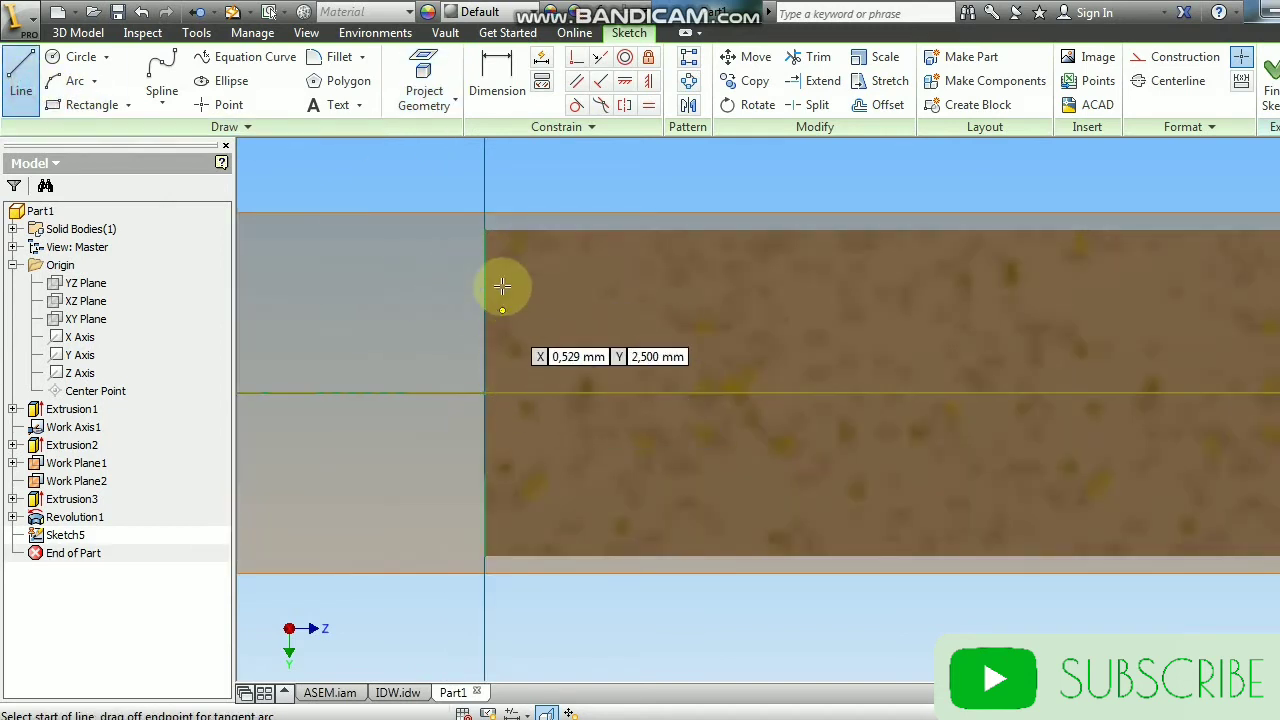
click(485, 230)
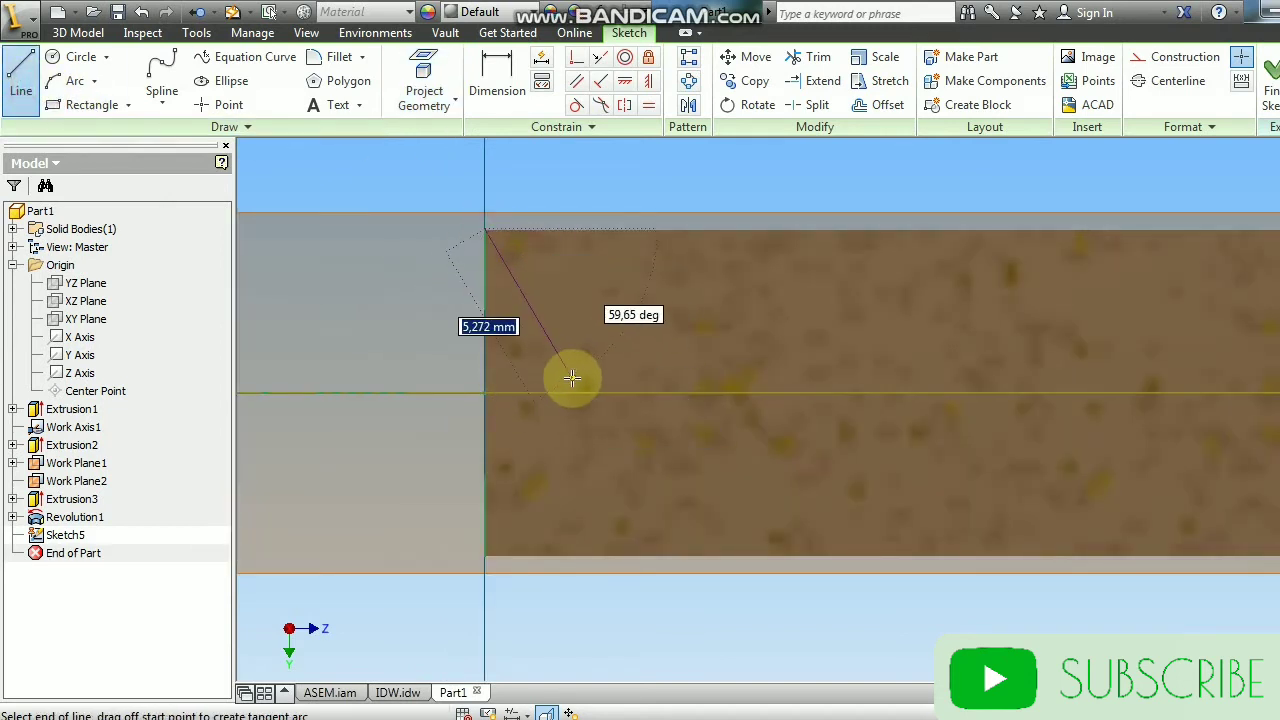
key(Escape)
Step: Draw a closed triangle from the axis at the bar's end, sloping about 20.6° to the upper edge, back along that edge and down the end
click(17, 78)
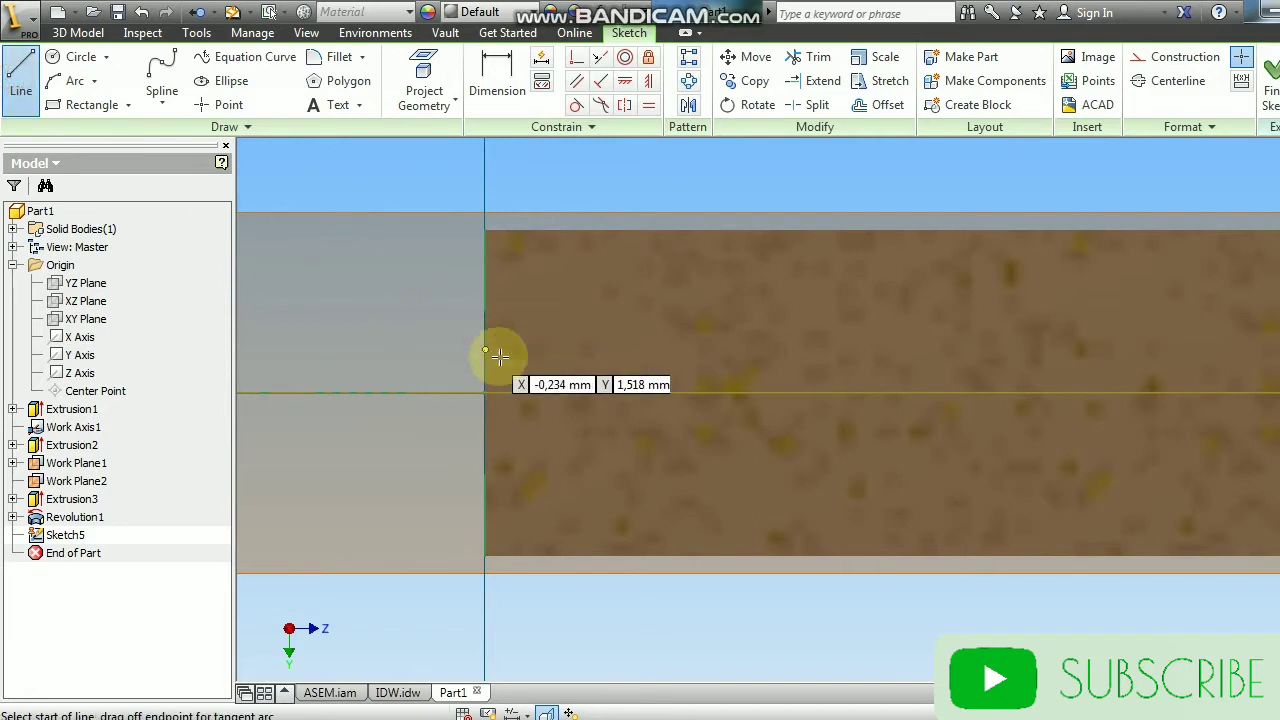
click(485, 393)
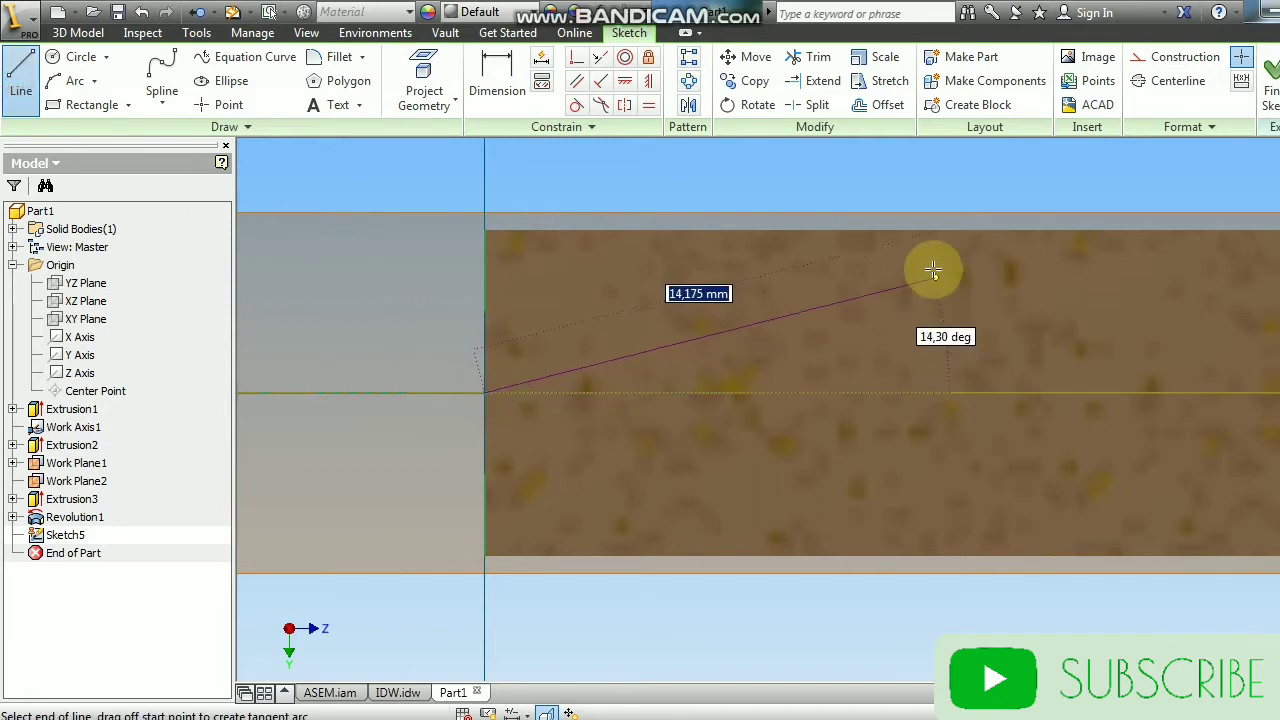
click(921, 231)
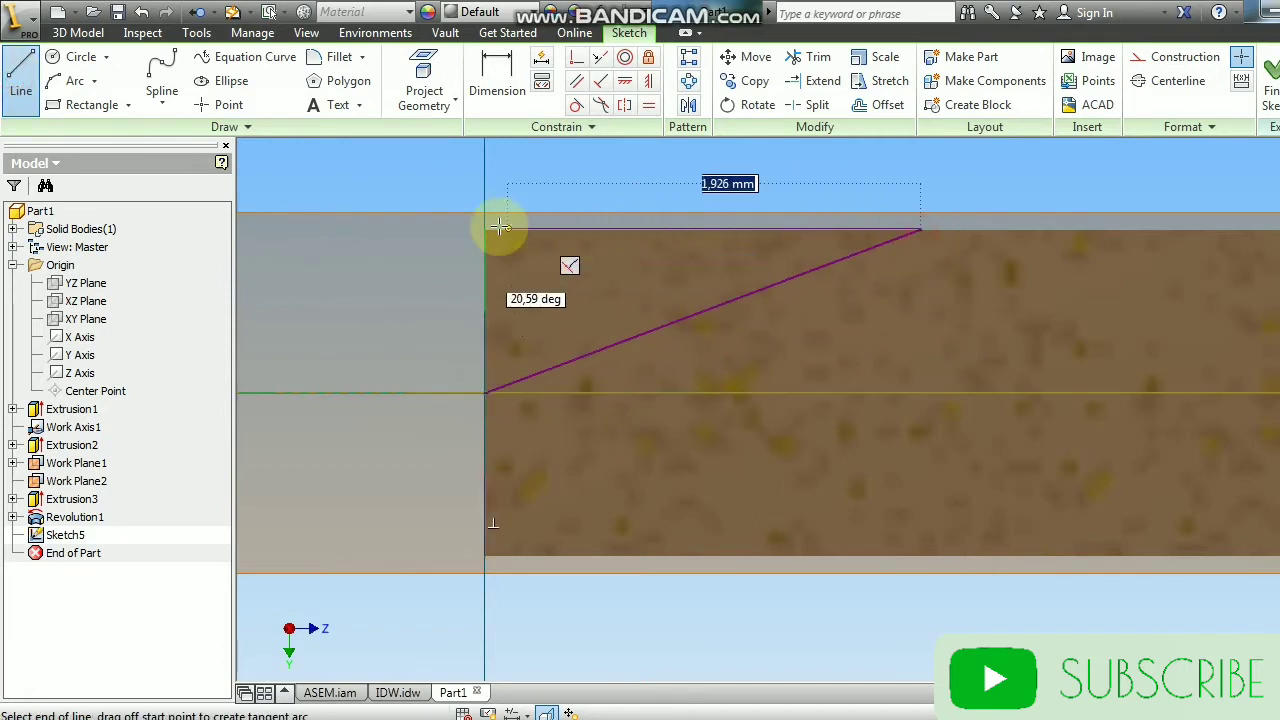
double_click(485, 229)
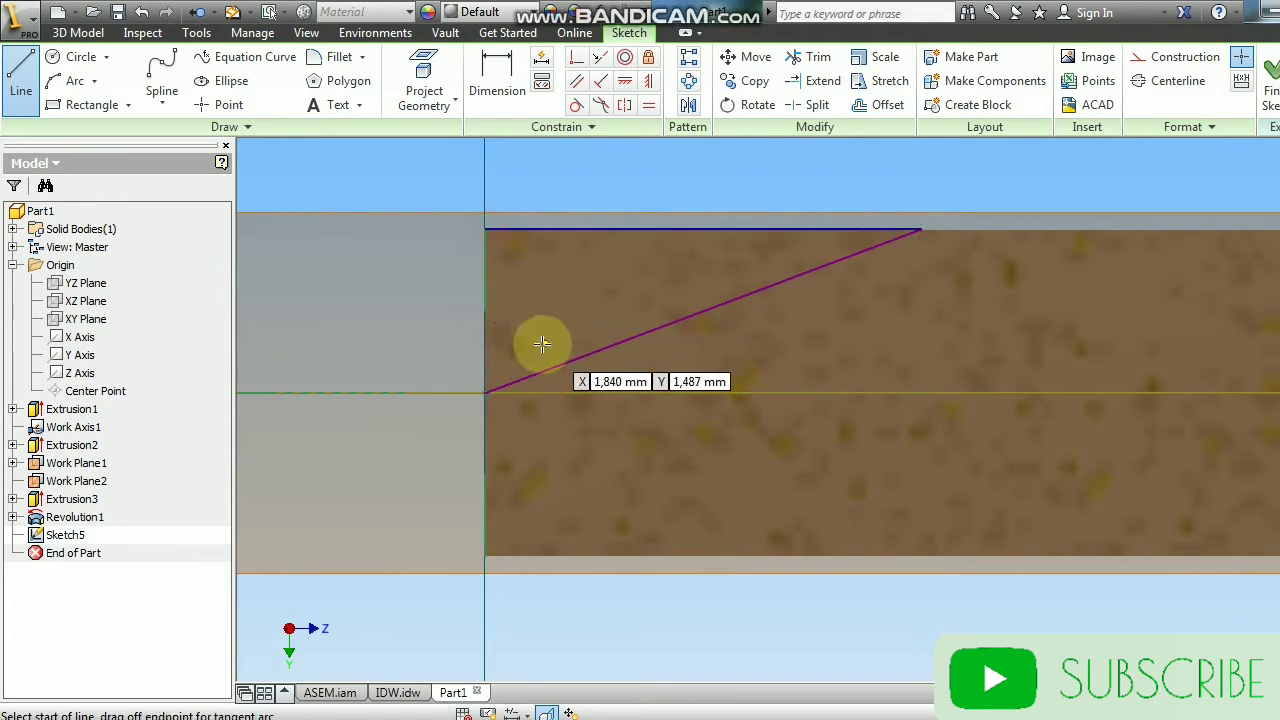
click(486, 231)
click(485, 393)
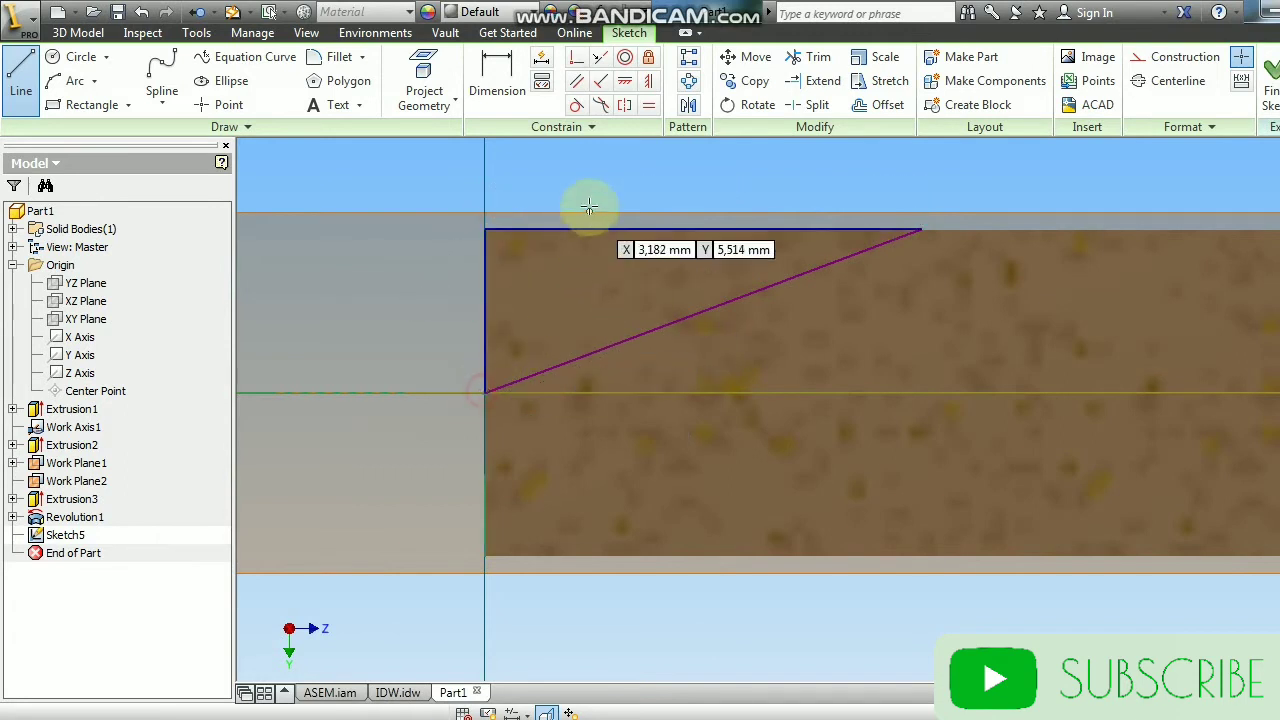
right_click(538, 182)
click(604, 192)
Step: Dimension the angle between the triangle's sloped line and the axis at 12 degrees
click(497, 75)
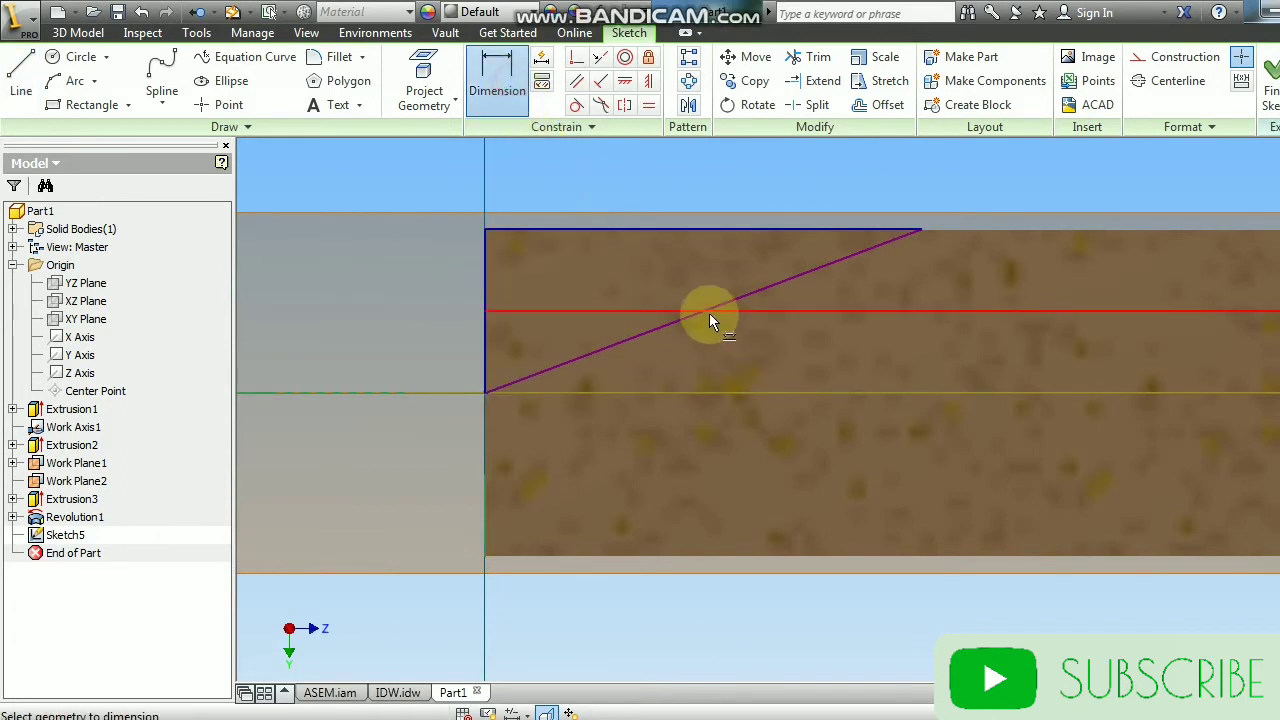
click(703, 312)
click(671, 393)
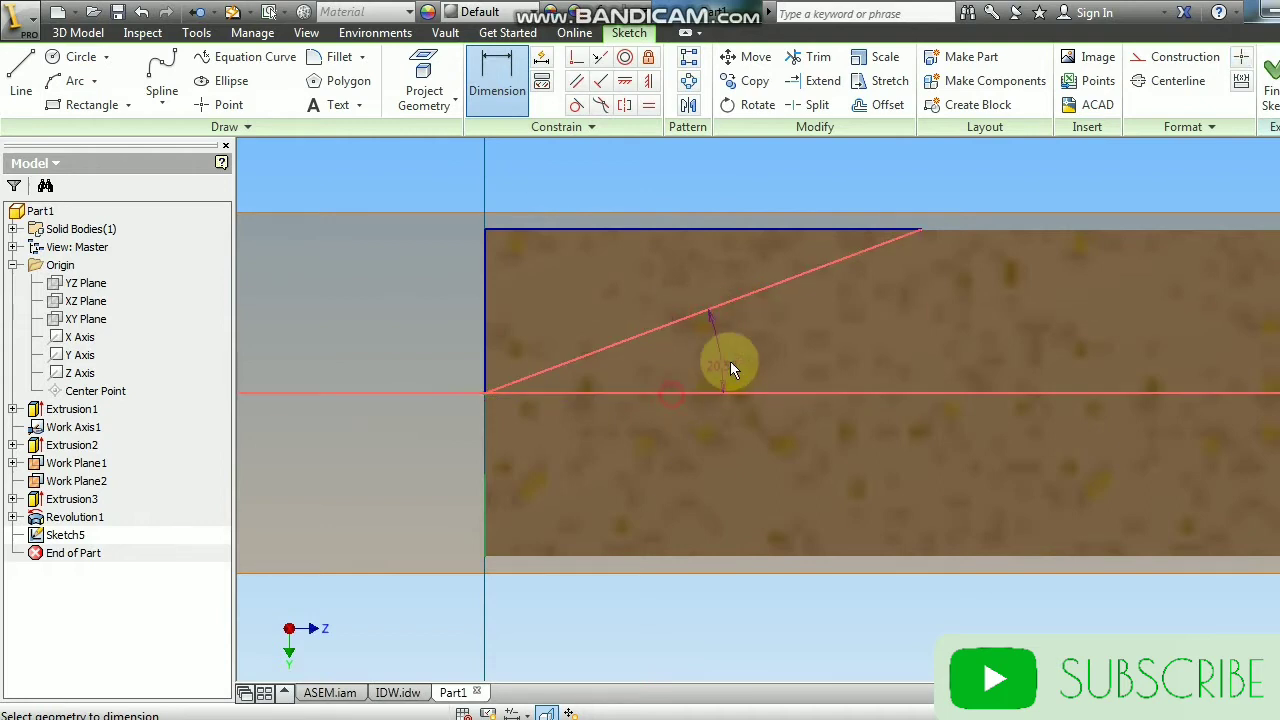
click(738, 359)
text(12)
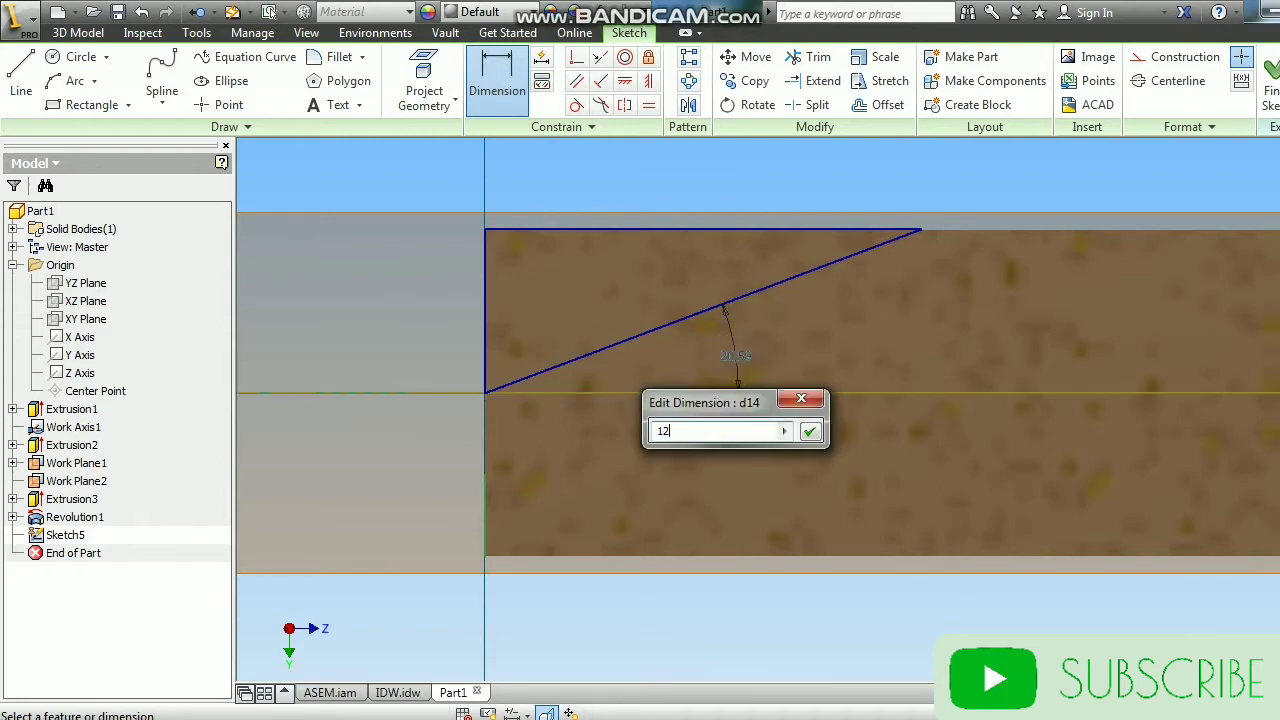
key(Return)
scroll(737, 357, down, 3)
middle_drag(744, 295, 643, 241)
right_click(643, 214)
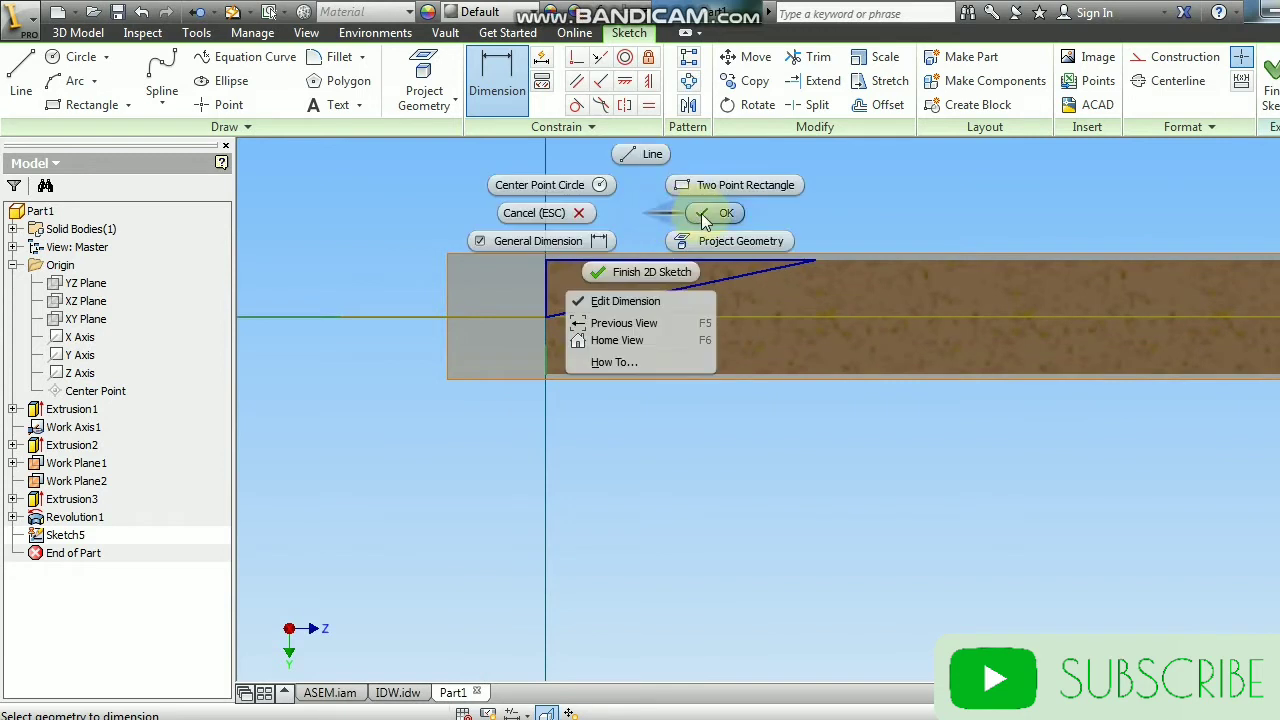
click(705, 213)
Step: Draw a narrow rectangle about 0.09 mm wide and 1.53 mm high across the sloped line, near the angle dimension
scroll(639, 274, up, 3)
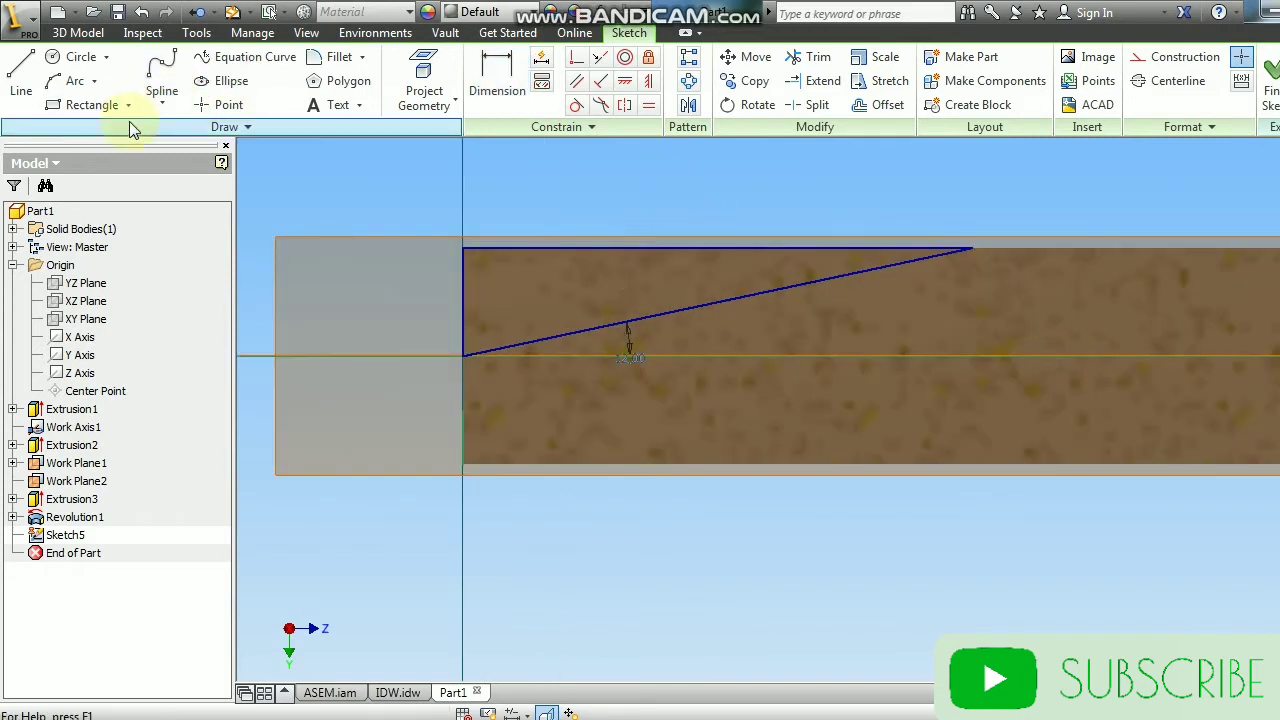
click(90, 104)
scroll(654, 358, up, 3)
scroll(654, 358, up, 2)
middle_drag(618, 286, 697, 466)
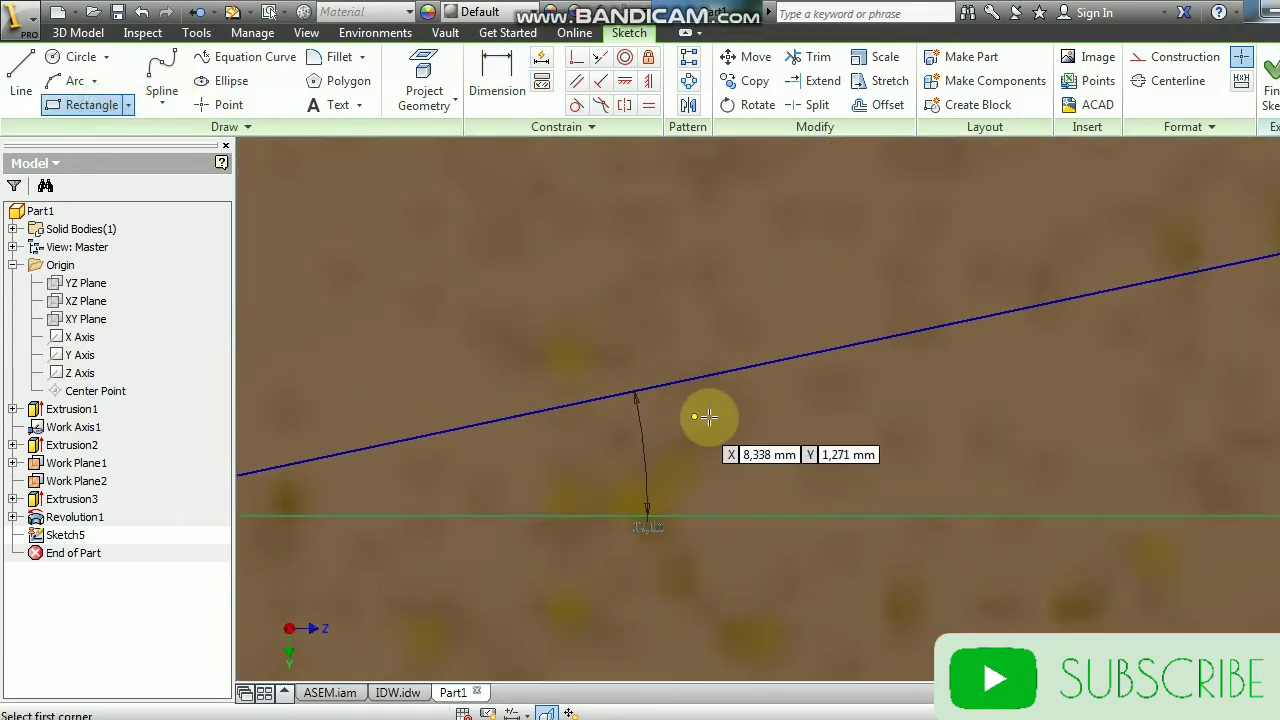
click(723, 421)
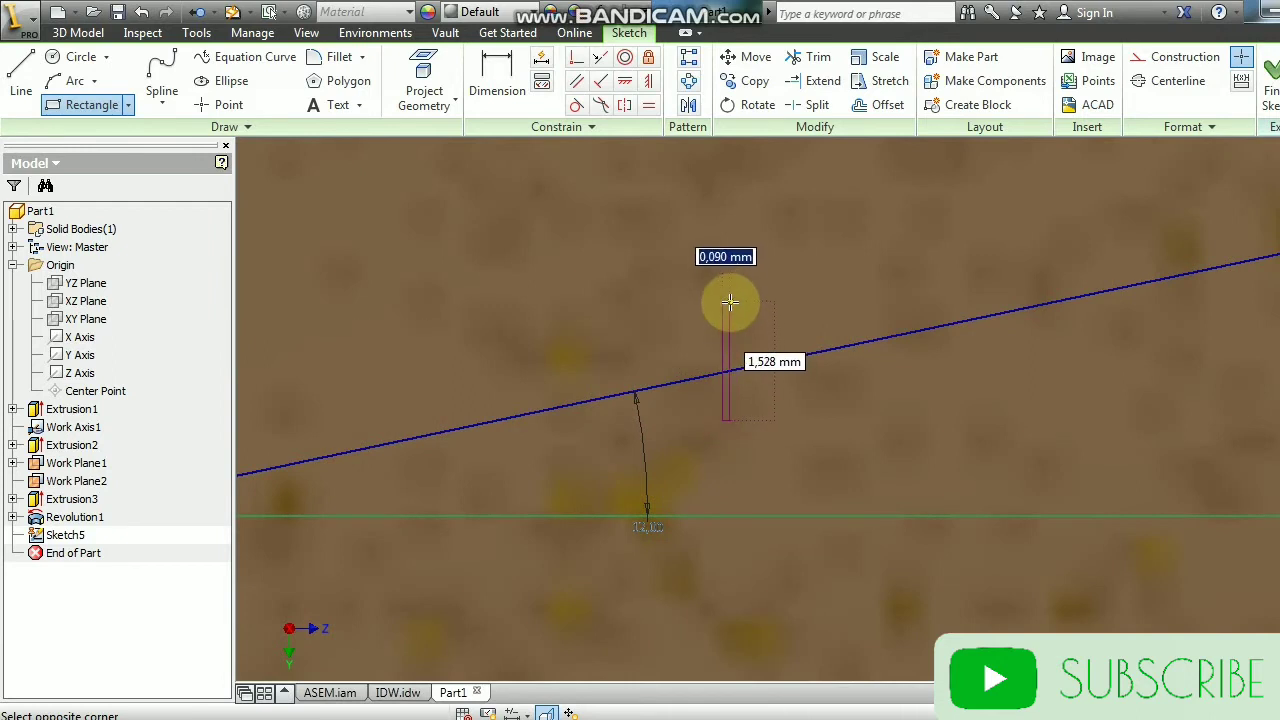
click(730, 300)
right_click(771, 263)
click(852, 264)
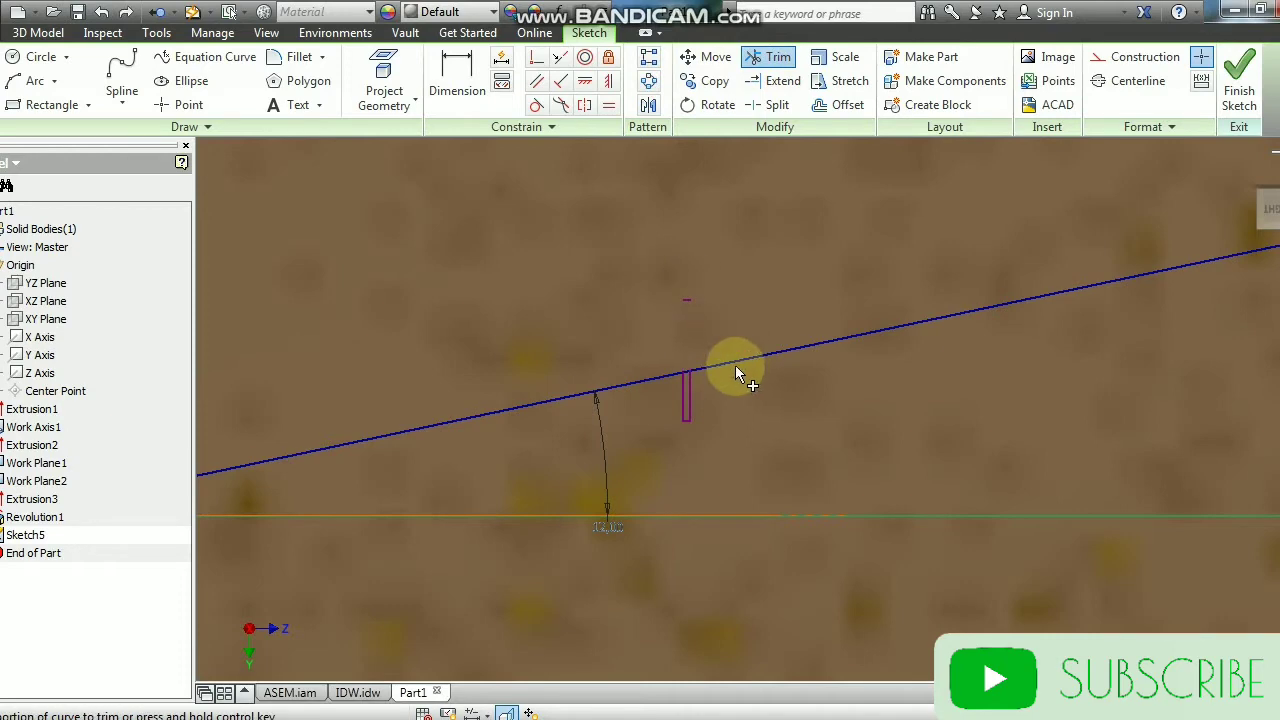
Step: Trim the narrow rectangle against the sloped line to form a small notch below it, and finish the sketch
scroll(694, 376, up, 3)
click(665, 350)
scroll(703, 319, down, 5)
scroll(703, 322, down, 4)
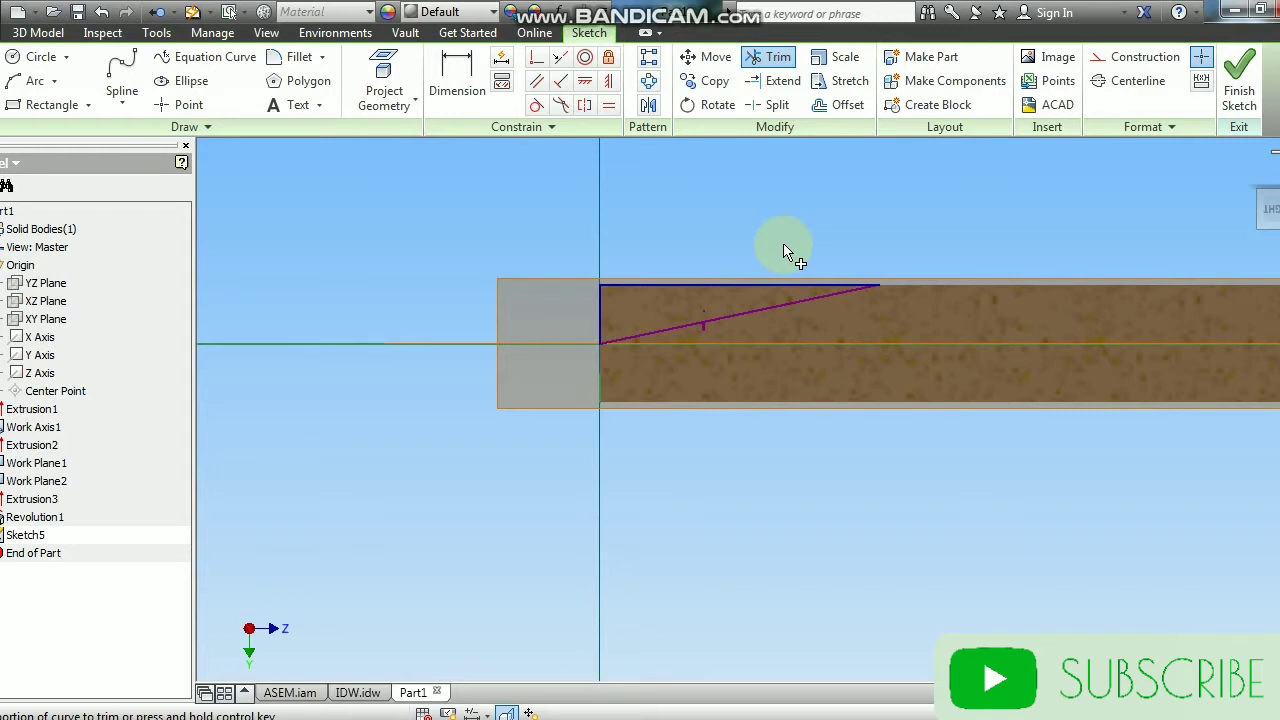
scroll(653, 330, up, 5)
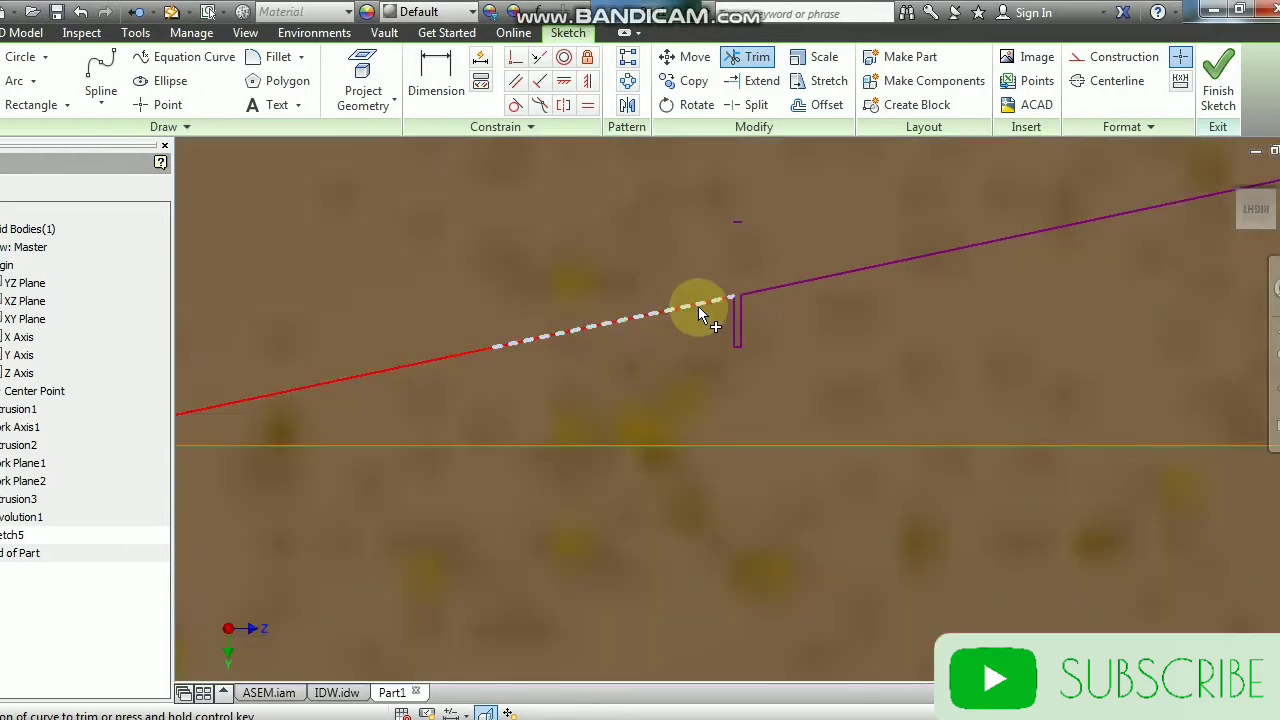
click(700, 306)
scroll(743, 310, down, 3)
scroll(748, 318, up, 2)
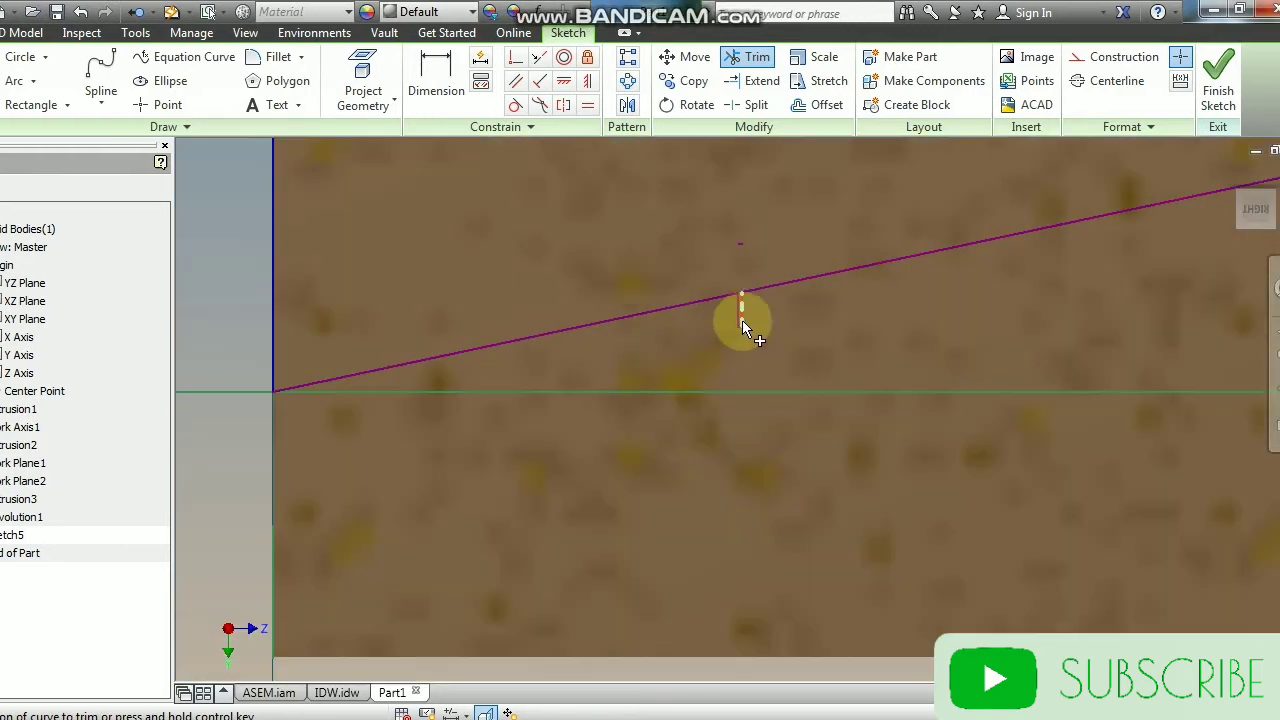
scroll(554, 341, down, 4)
right_click(668, 194)
click(734, 195)
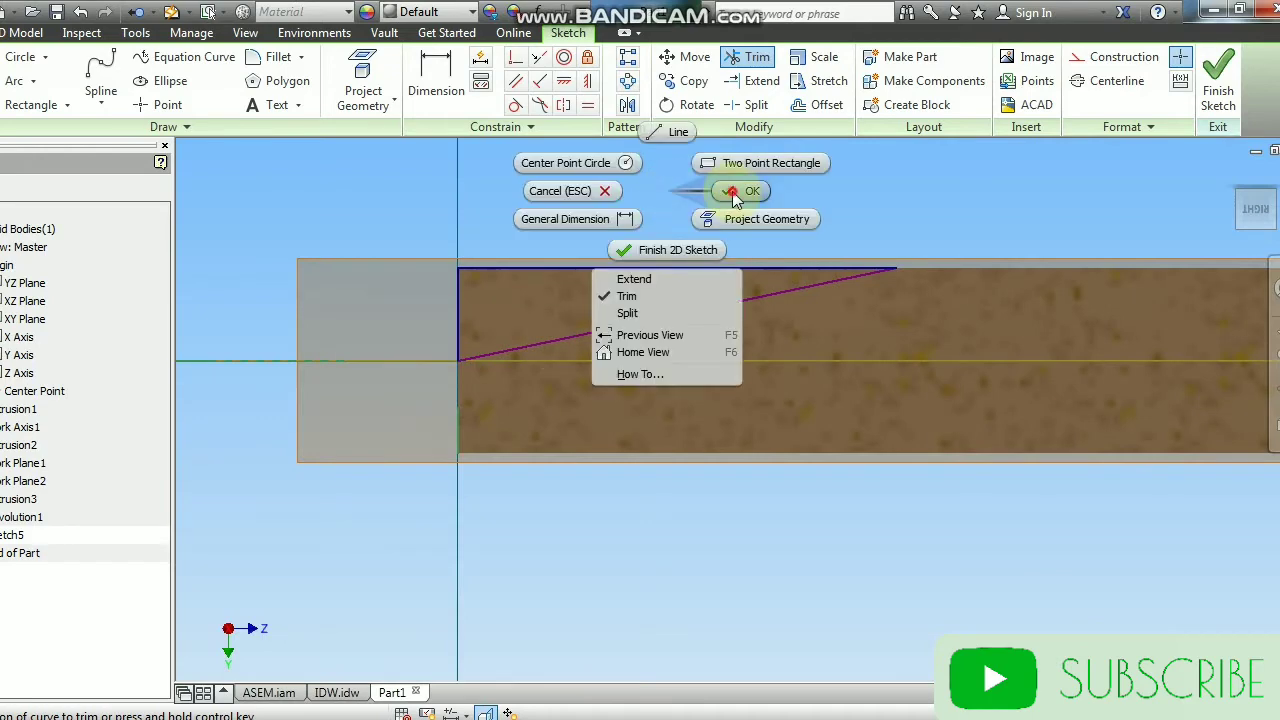
click(1218, 72)
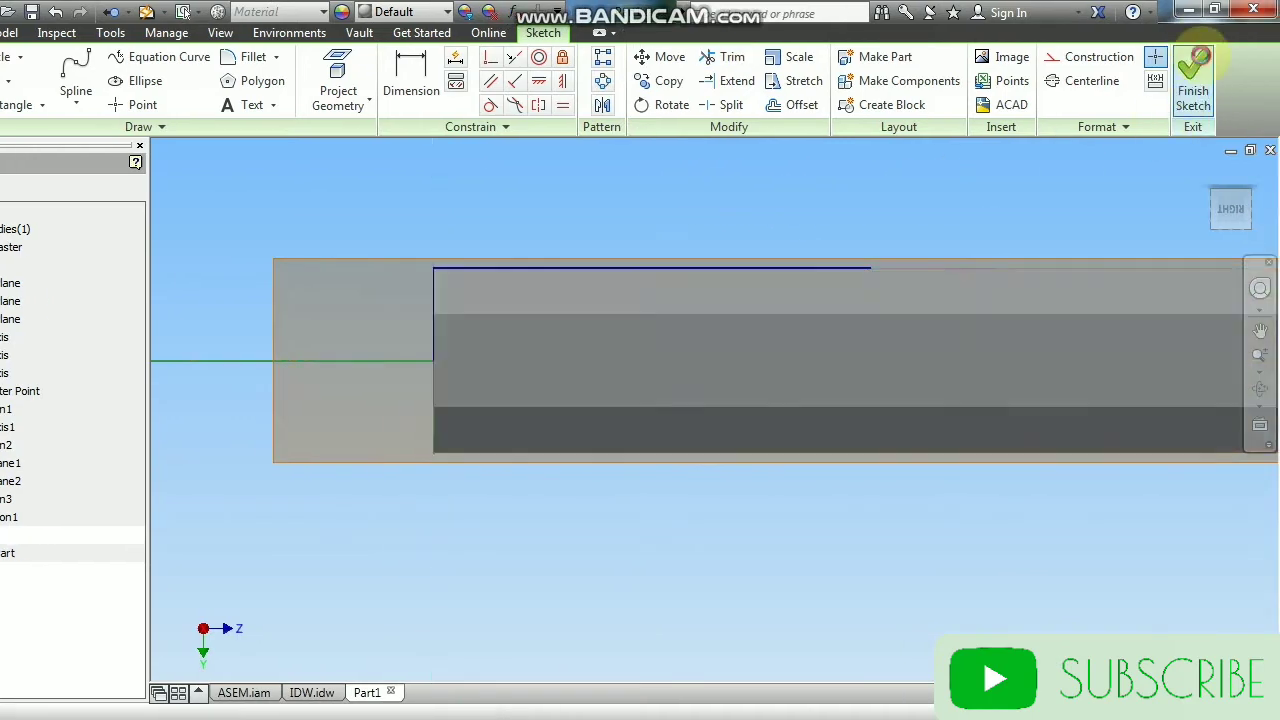
Step: Revolve the notched triangular profile a full turn around the bar's work axis as a cut to taper the end to a point
click(126, 78)
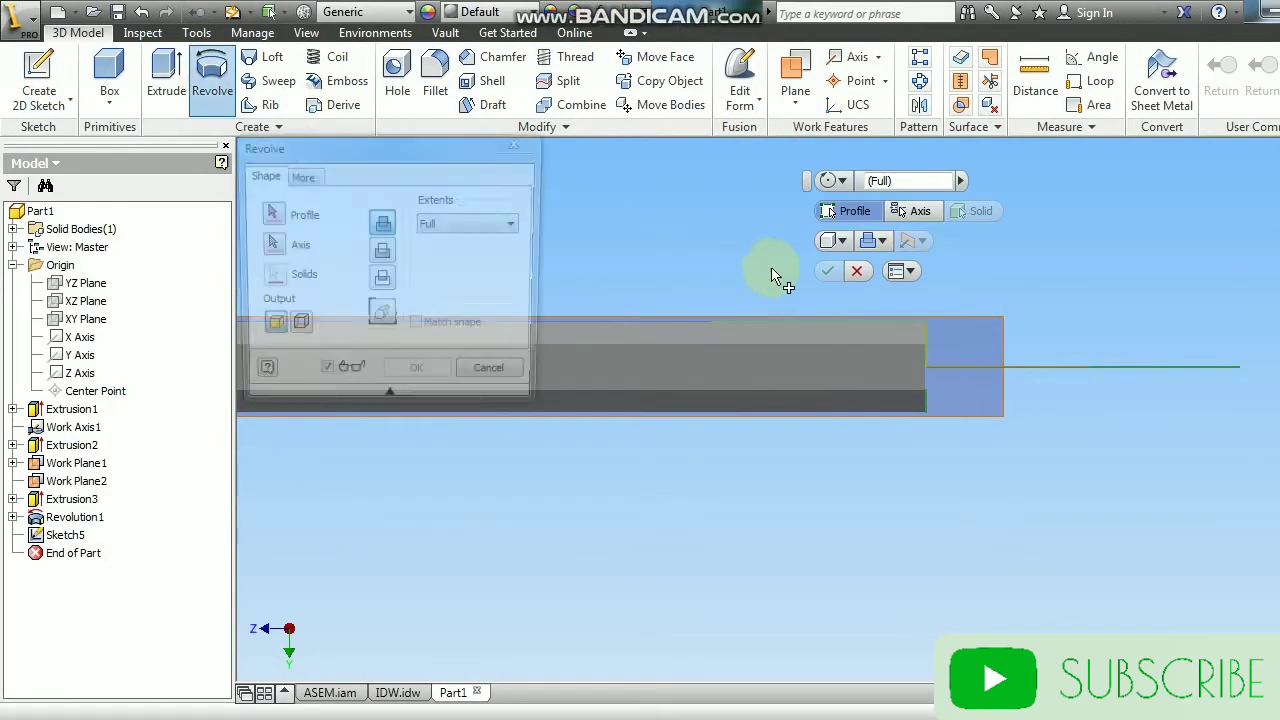
click(914, 367)
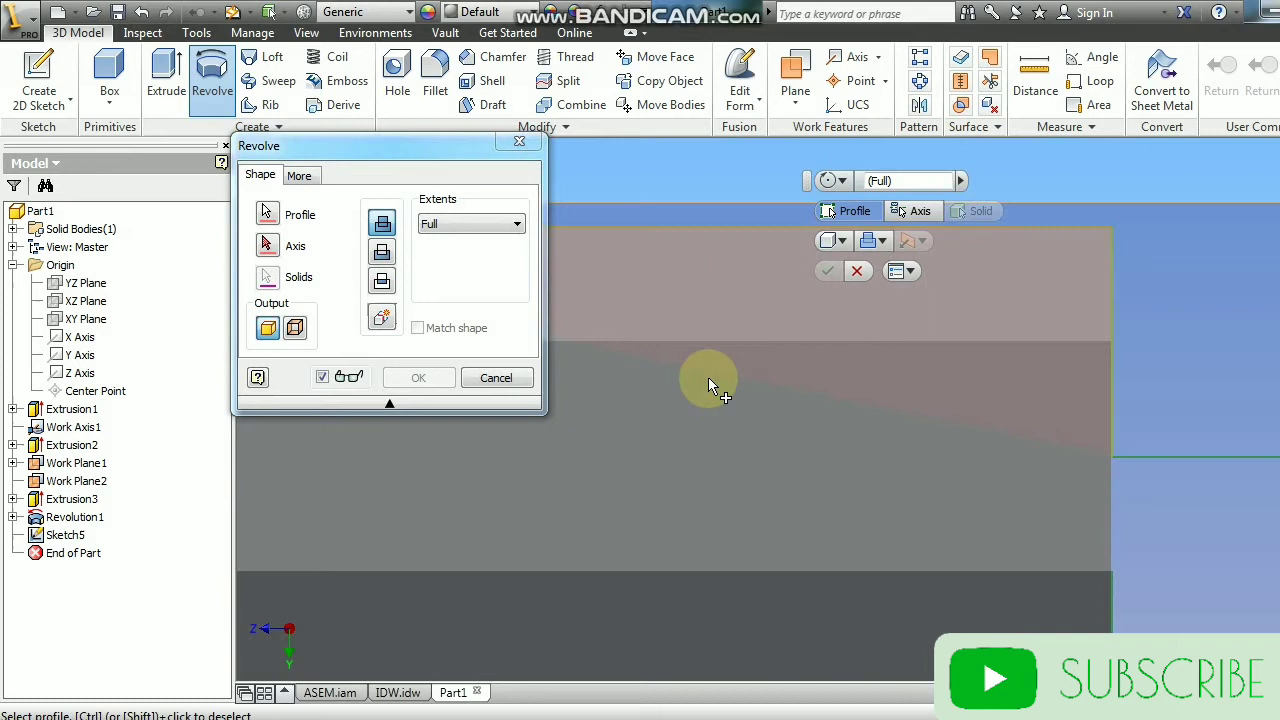
click(708, 377)
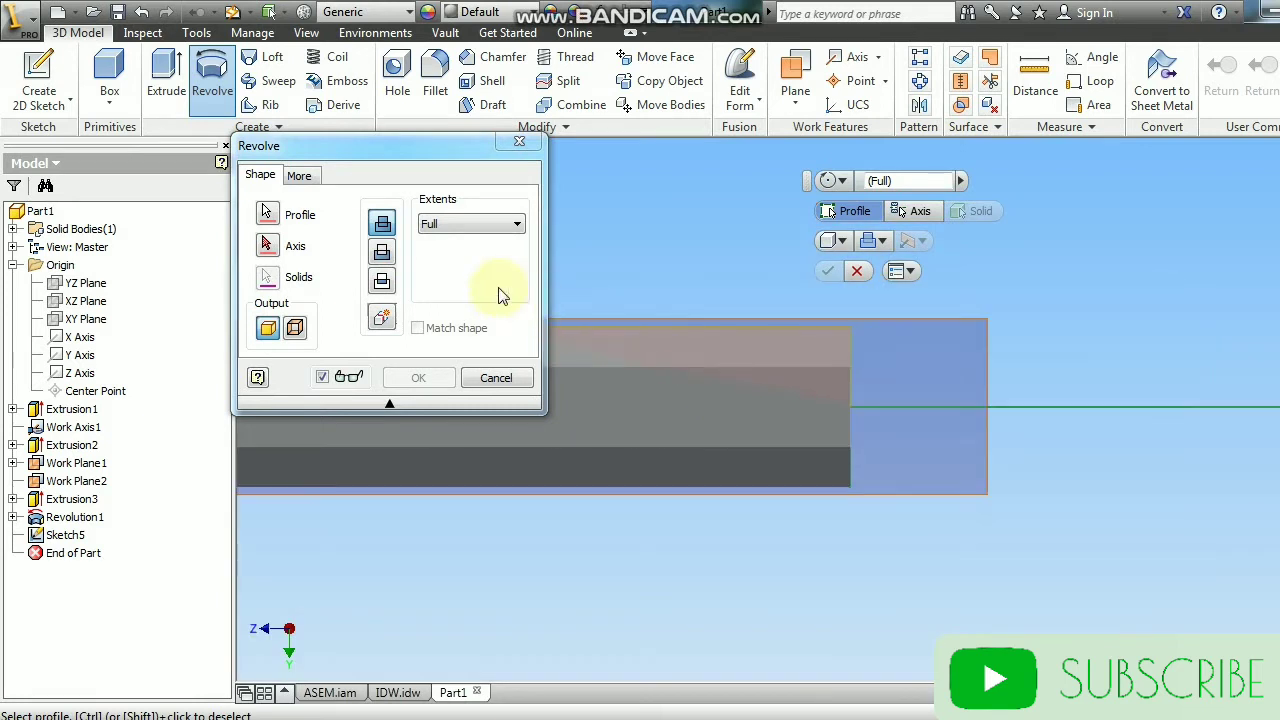
click(267, 245)
click(1050, 408)
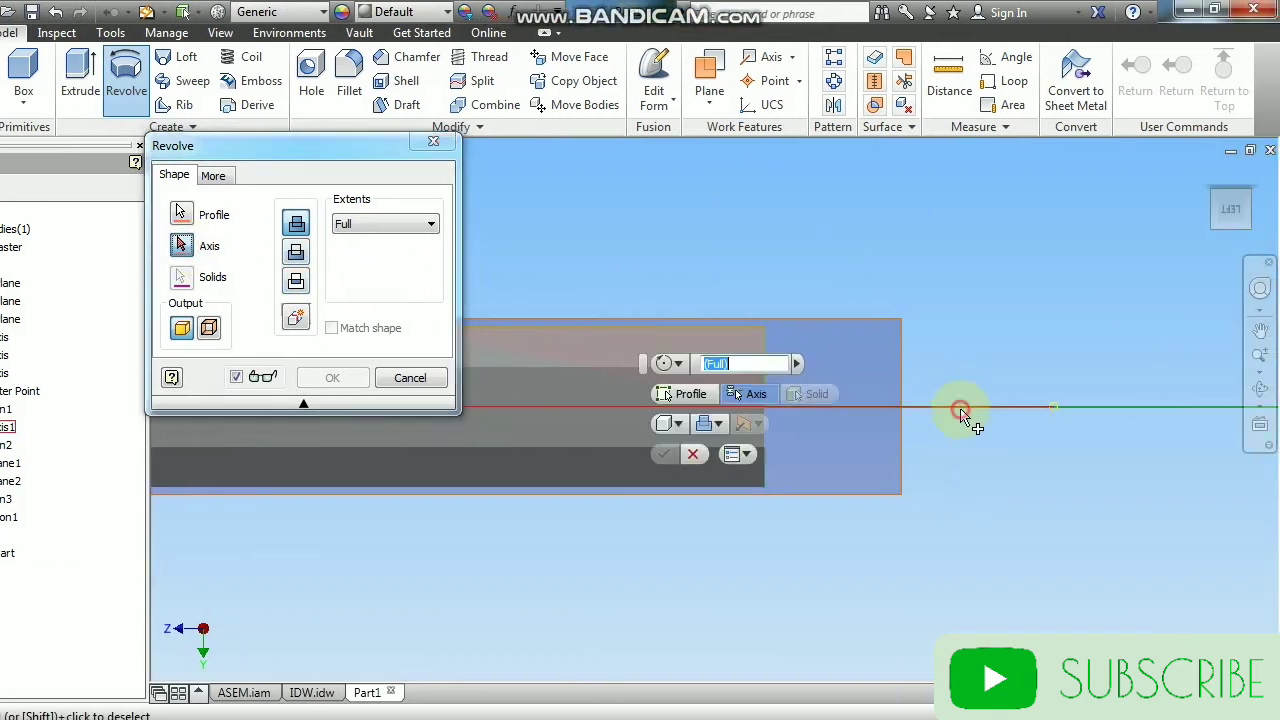
click(358, 251)
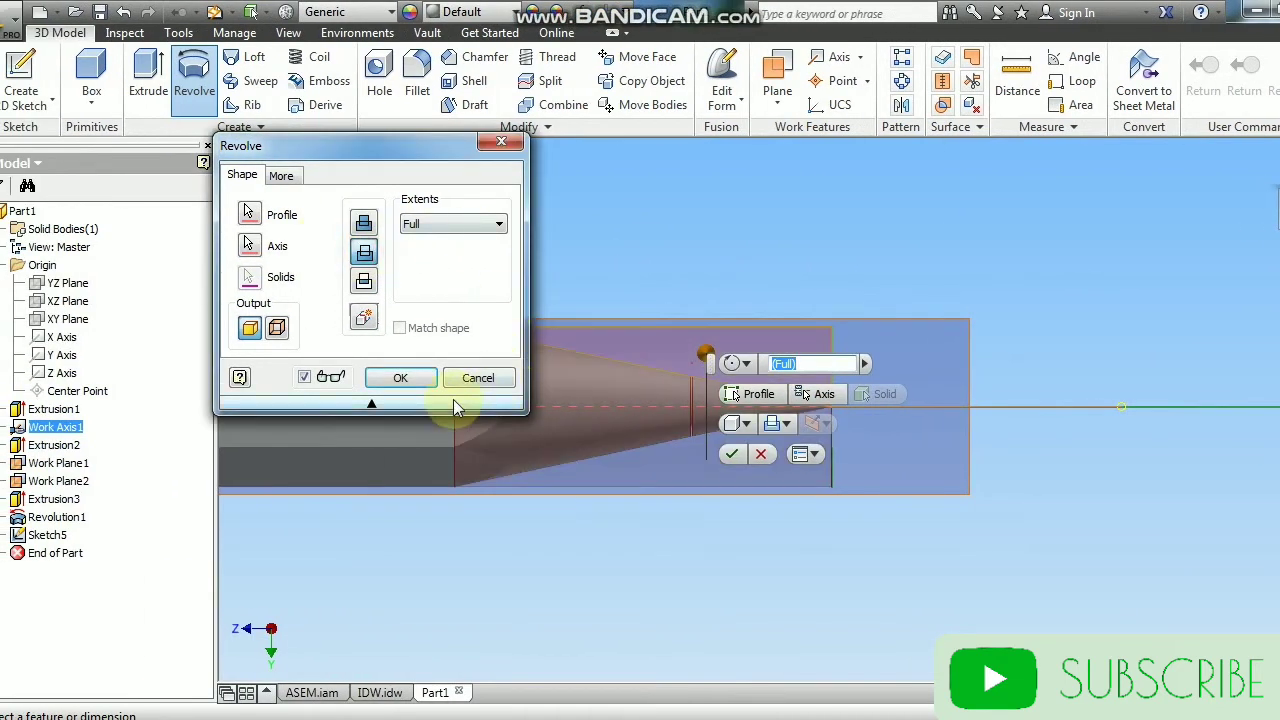
click(411, 378)
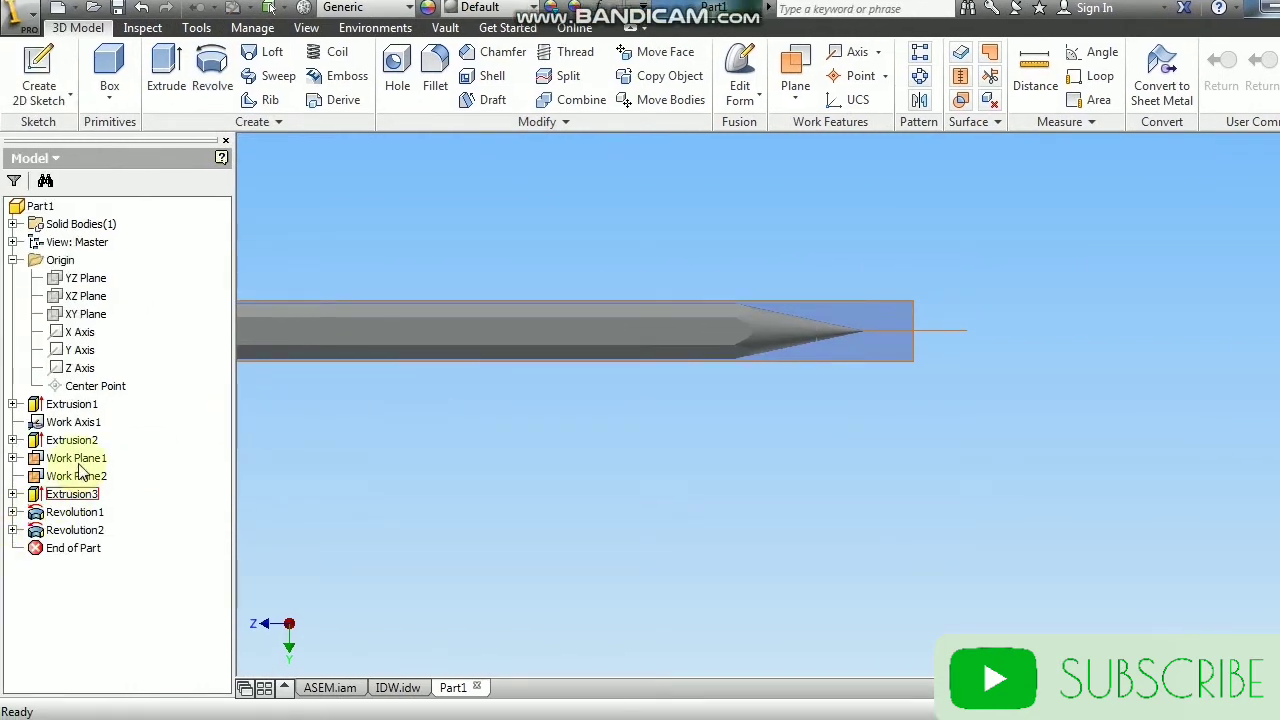
Step: Hide both offset work planes so that only the solid bar and its axis are displayed
right_click(80, 462)
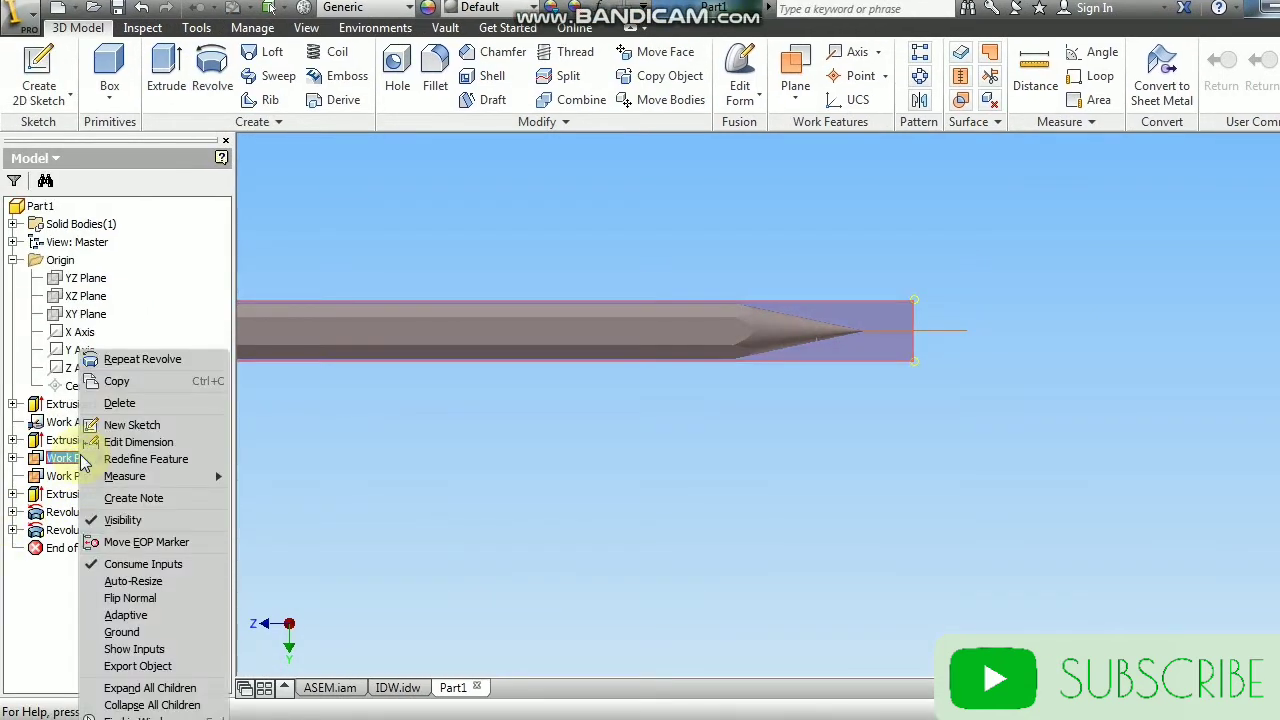
click(117, 521)
right_click(68, 476)
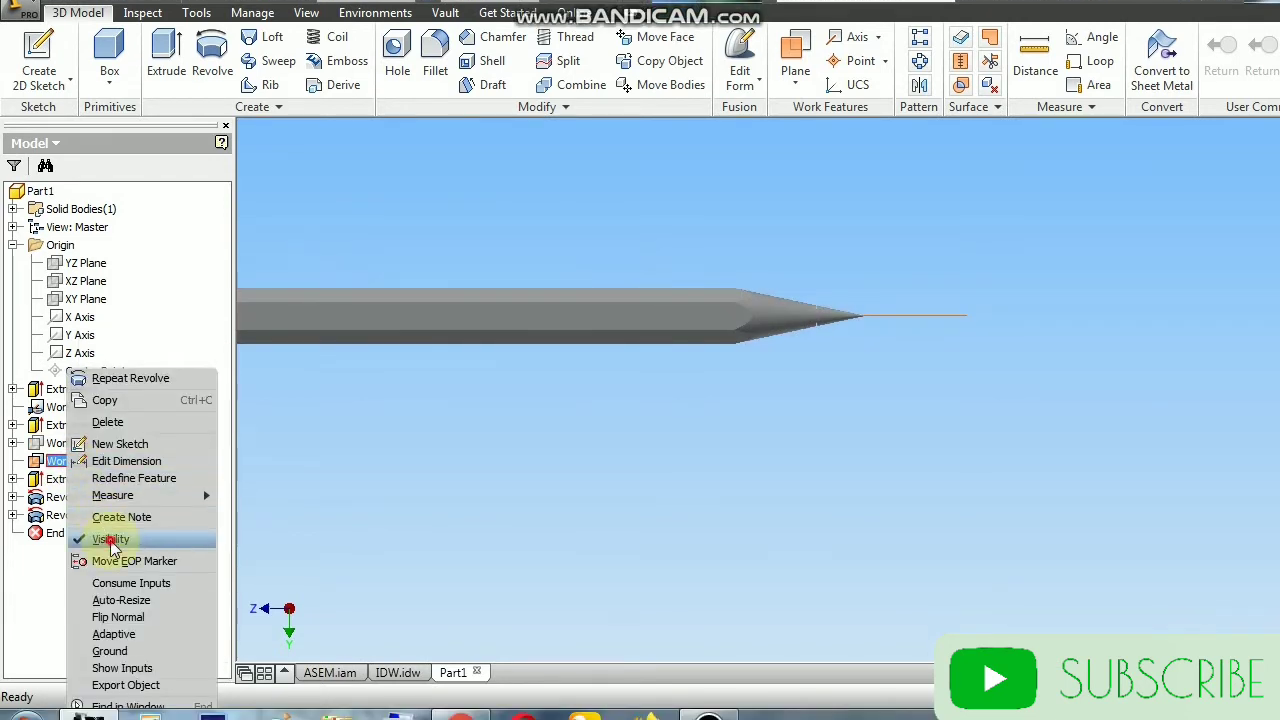
click(110, 540)
Step: Examine the finished pencil from several angles, checking the pointed tip, the hexagonal body and the domed end
scroll(829, 423, down, 3)
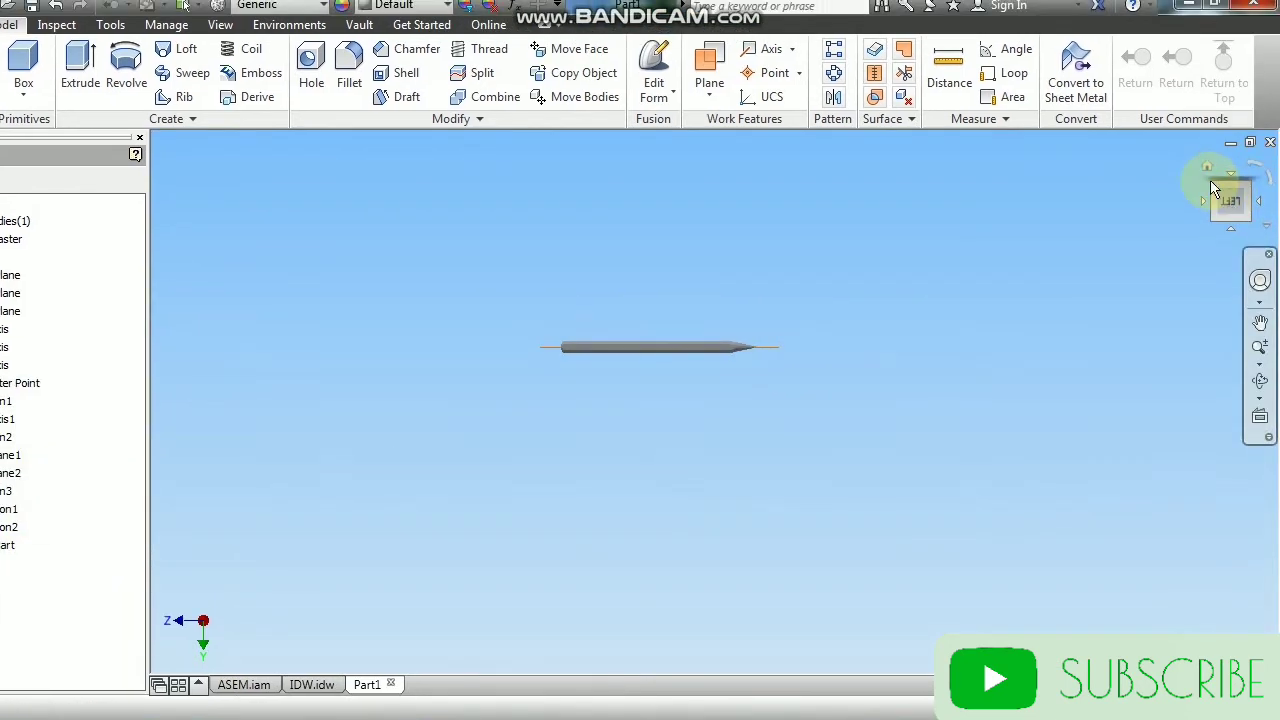
click(1217, 187)
scroll(817, 331, up, 4)
scroll(980, 297, up, 1)
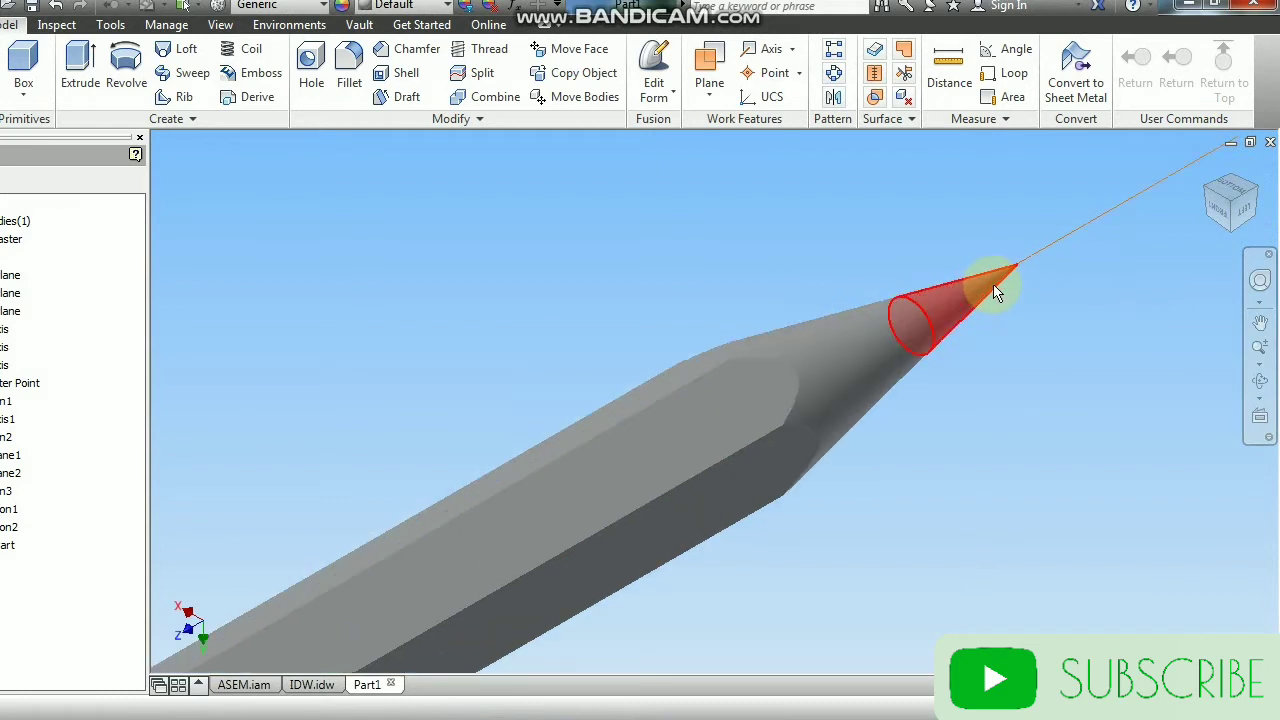
scroll(996, 288, down, 2)
click(1097, 288)
click(1203, 192)
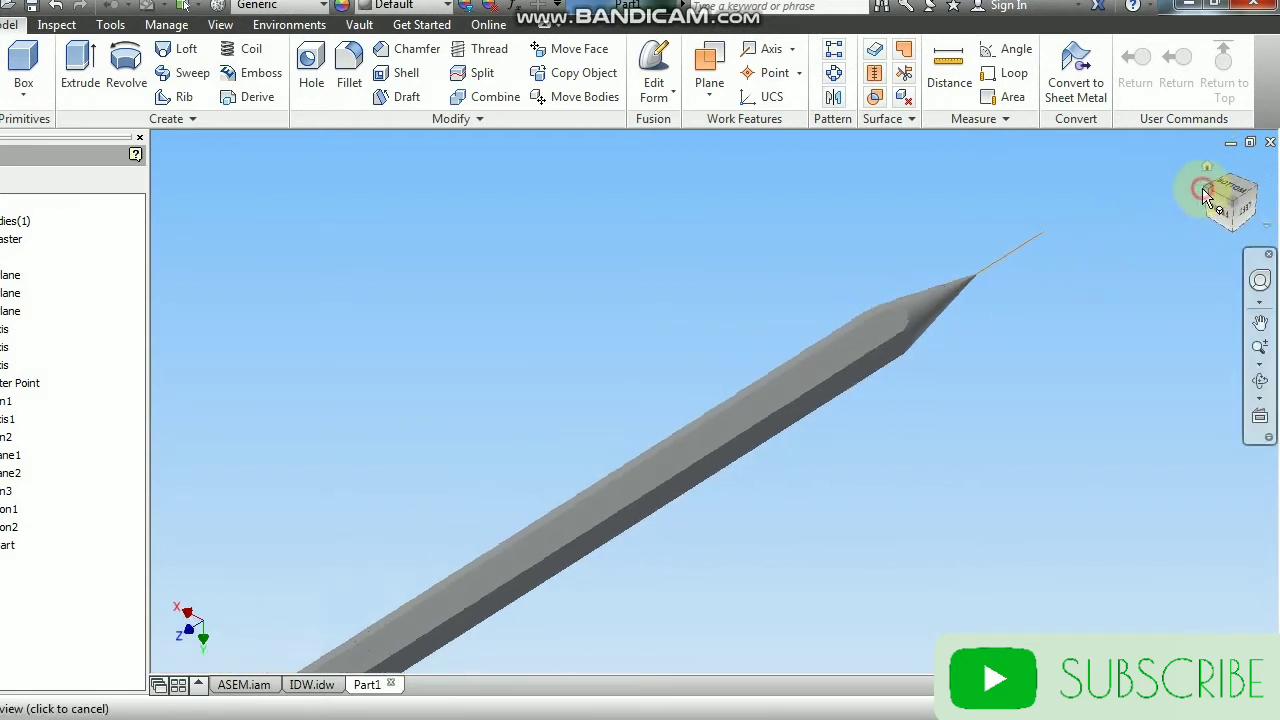
scroll(586, 349, up, 5)
scroll(660, 277, down, 2)
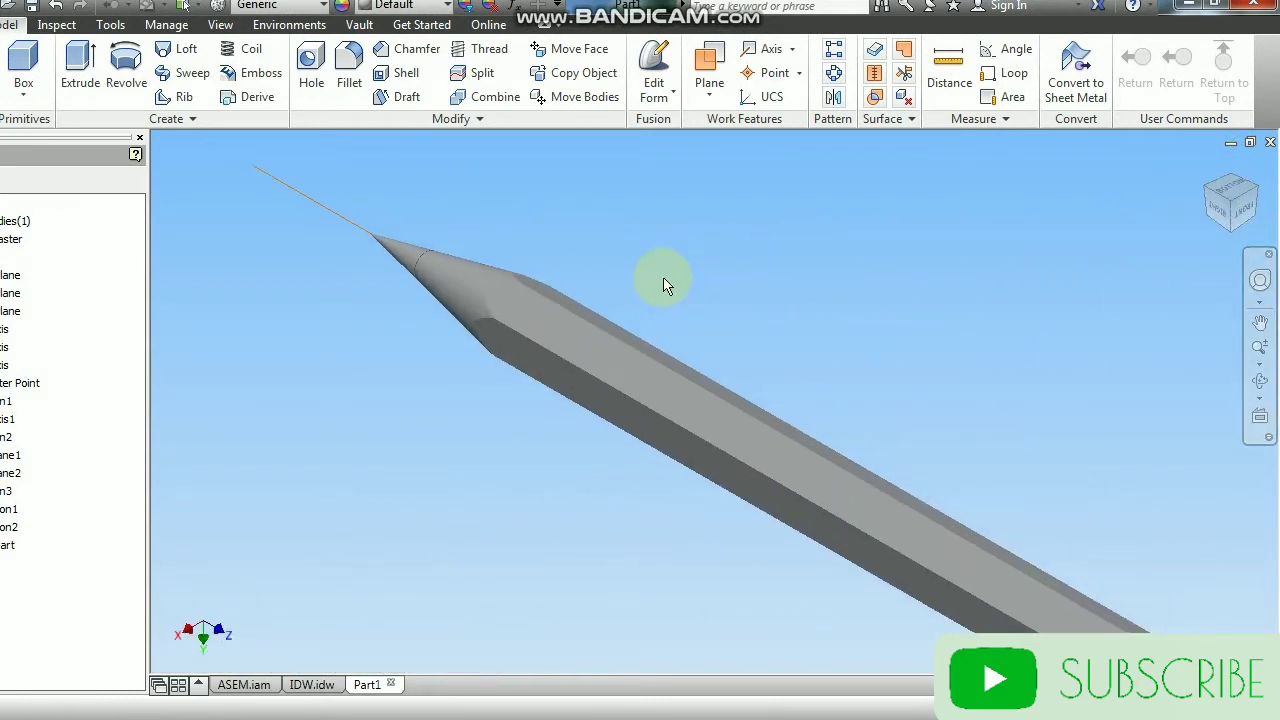
scroll(429, 229, up, 3)
scroll(551, 209, down, 5)
middle_drag(868, 293, 700, 300)
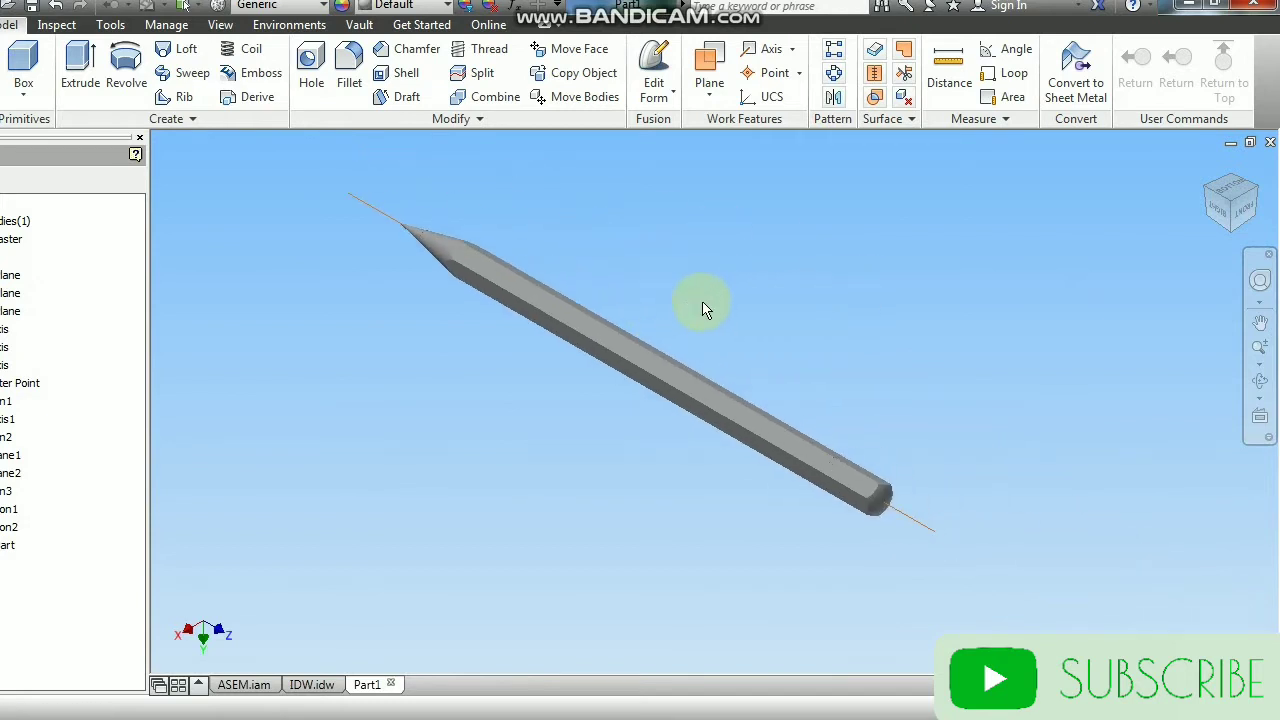
scroll(805, 455, up, 4)
scroll(922, 370, down, 3)
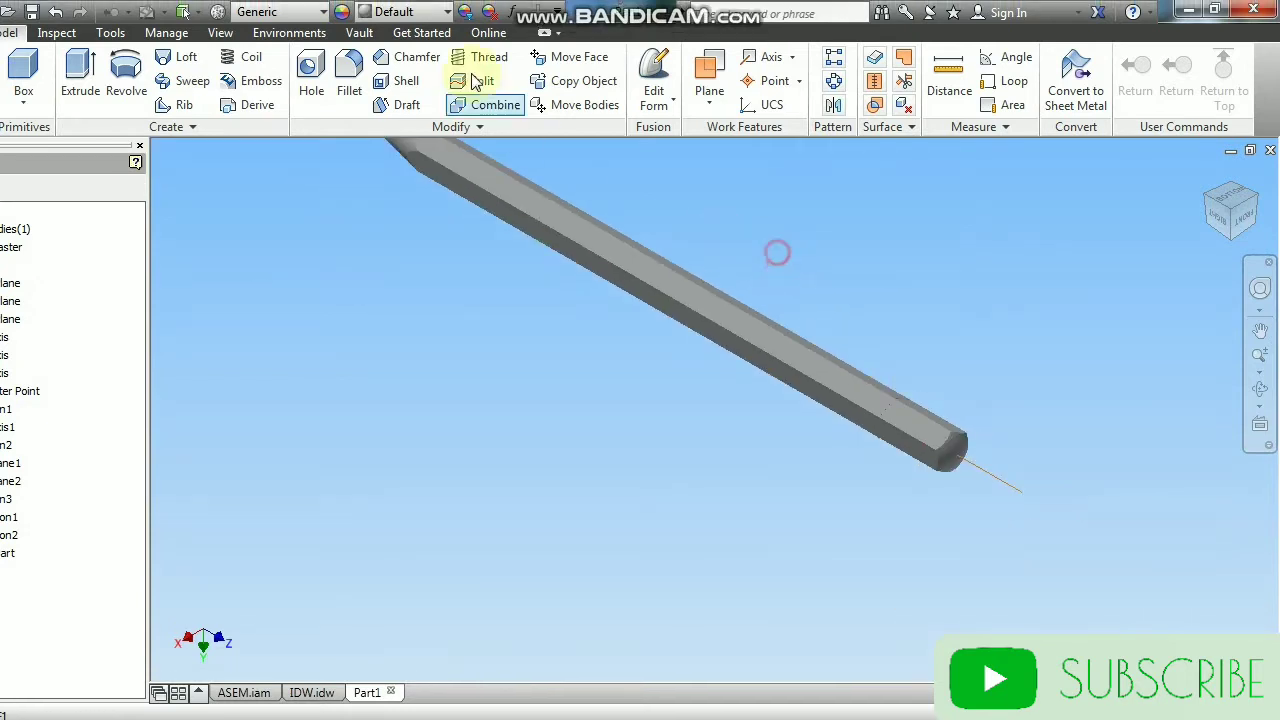
Step: Apply the Blue - Wall Paint - Glossy appearance to the whole part
click(410, 14)
drag(543, 159, 545, 92)
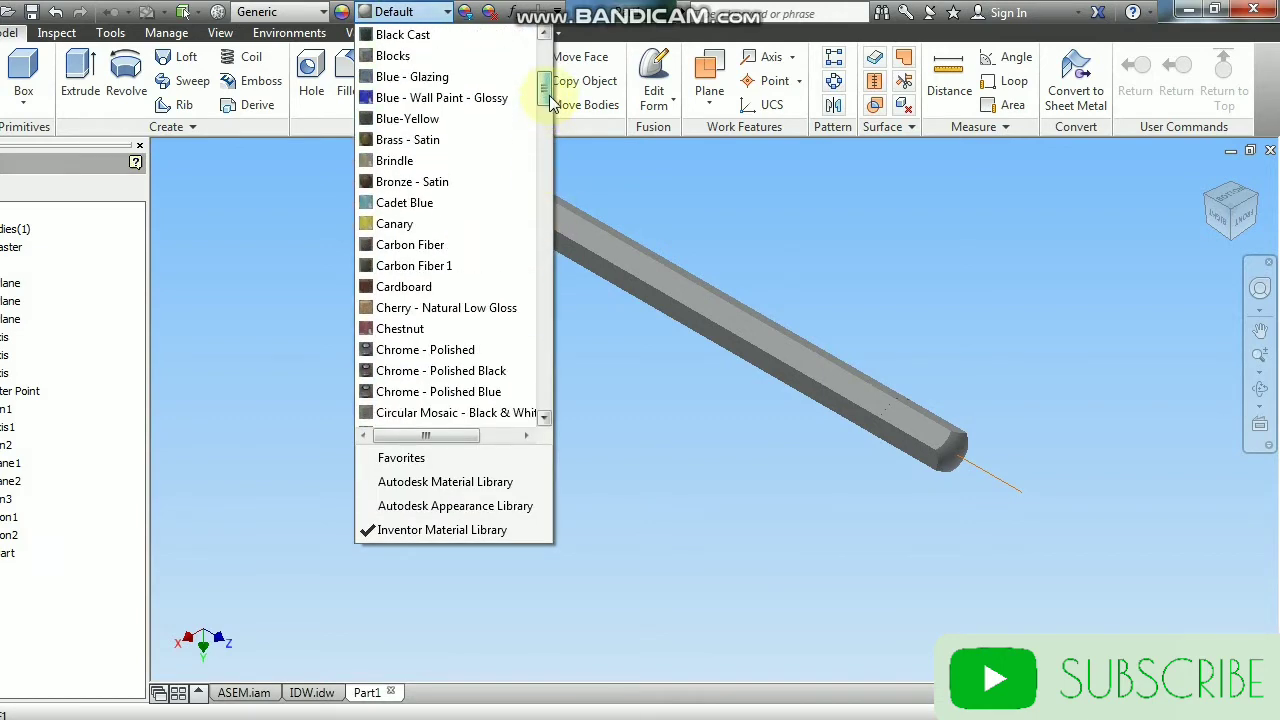
click(470, 100)
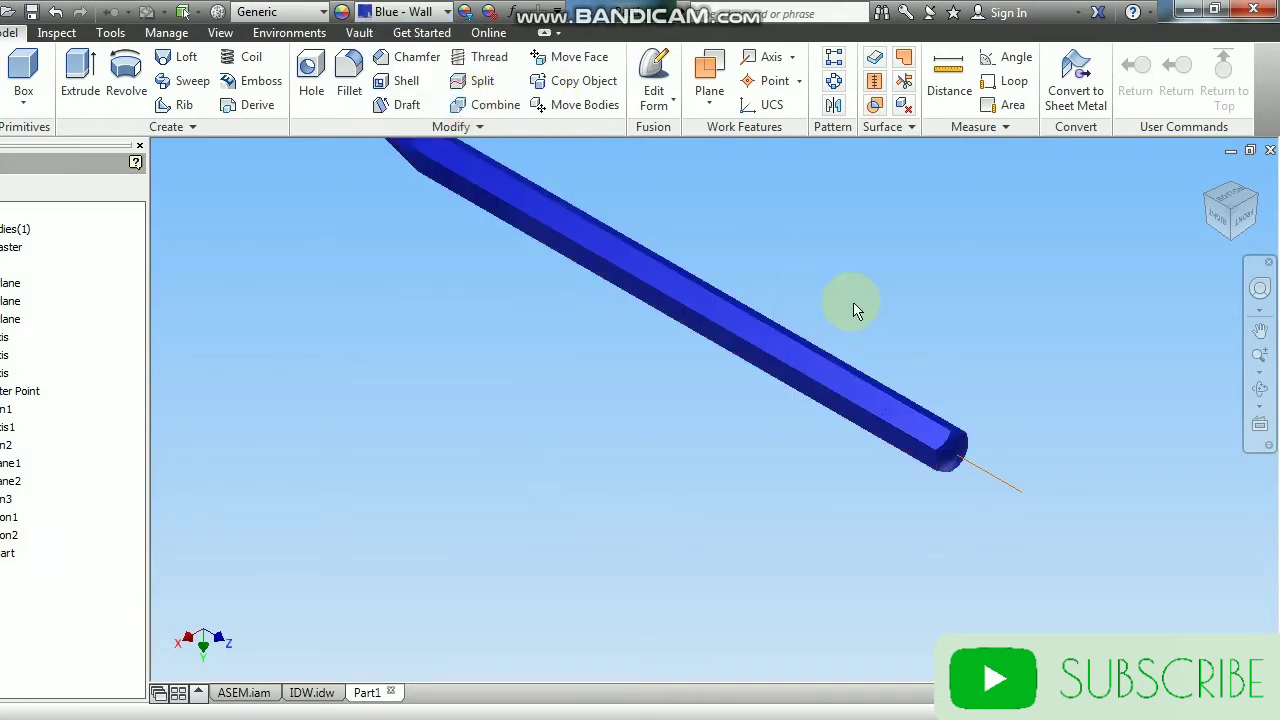
Step: Select all six faces of the thin collar band near the domed end, turning the model to reach each one
click(1210, 198)
scroll(880, 340, up, 5)
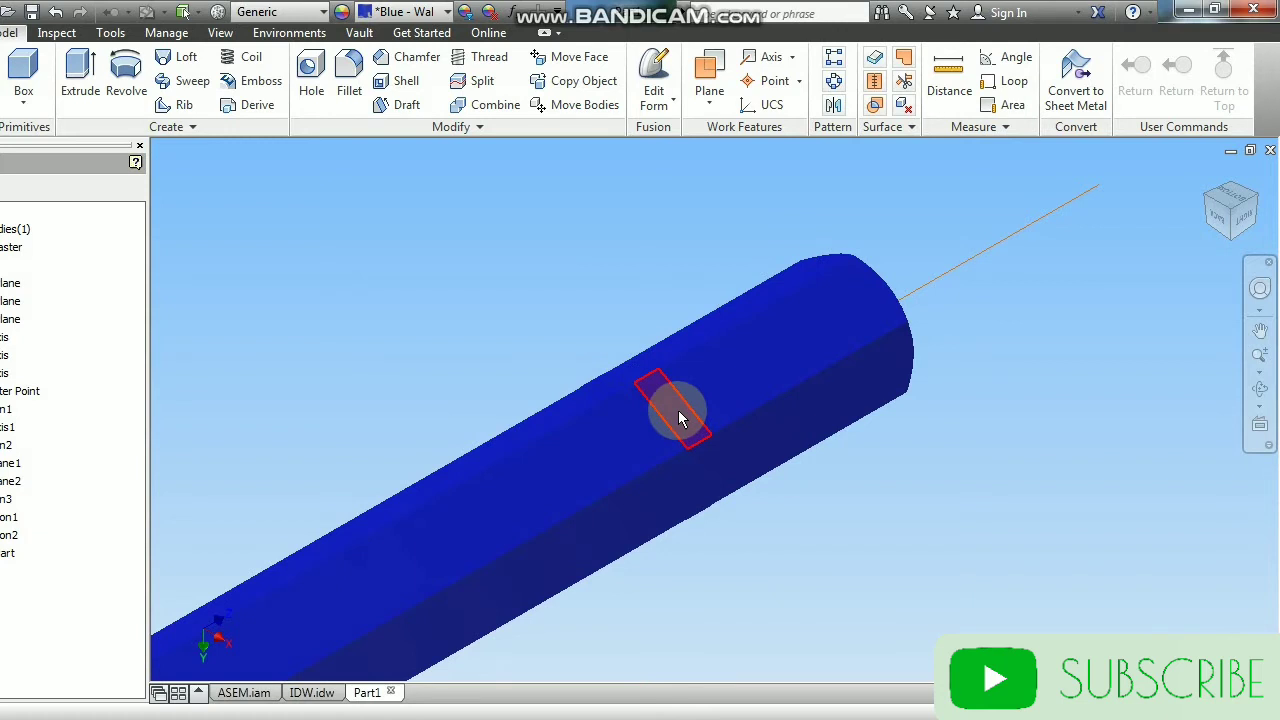
click(651, 390)
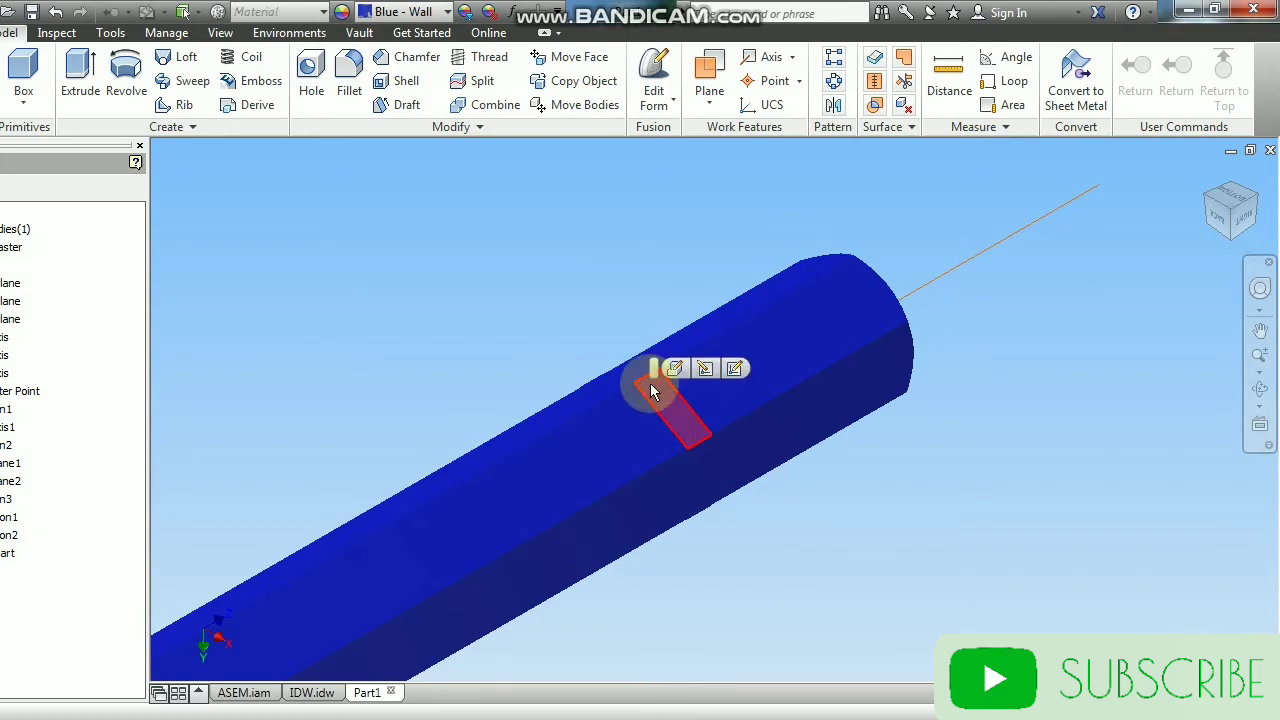
ctrl+click(706, 454)
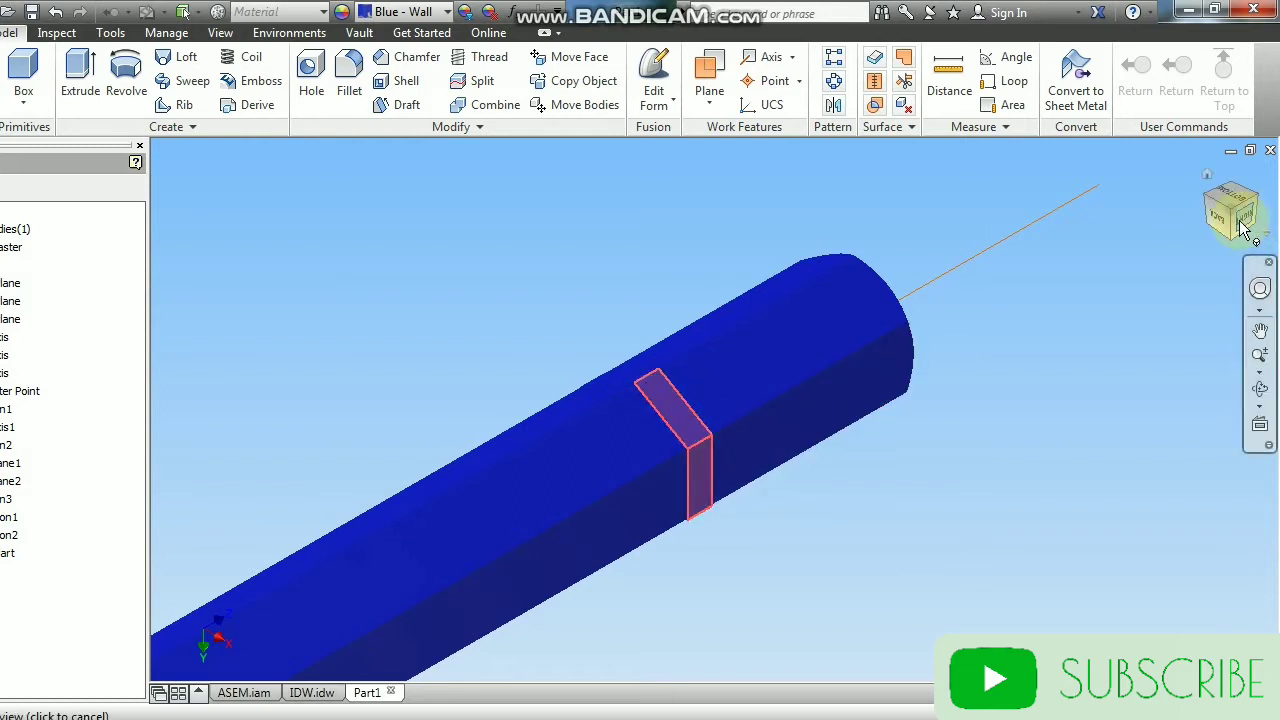
click(1244, 228)
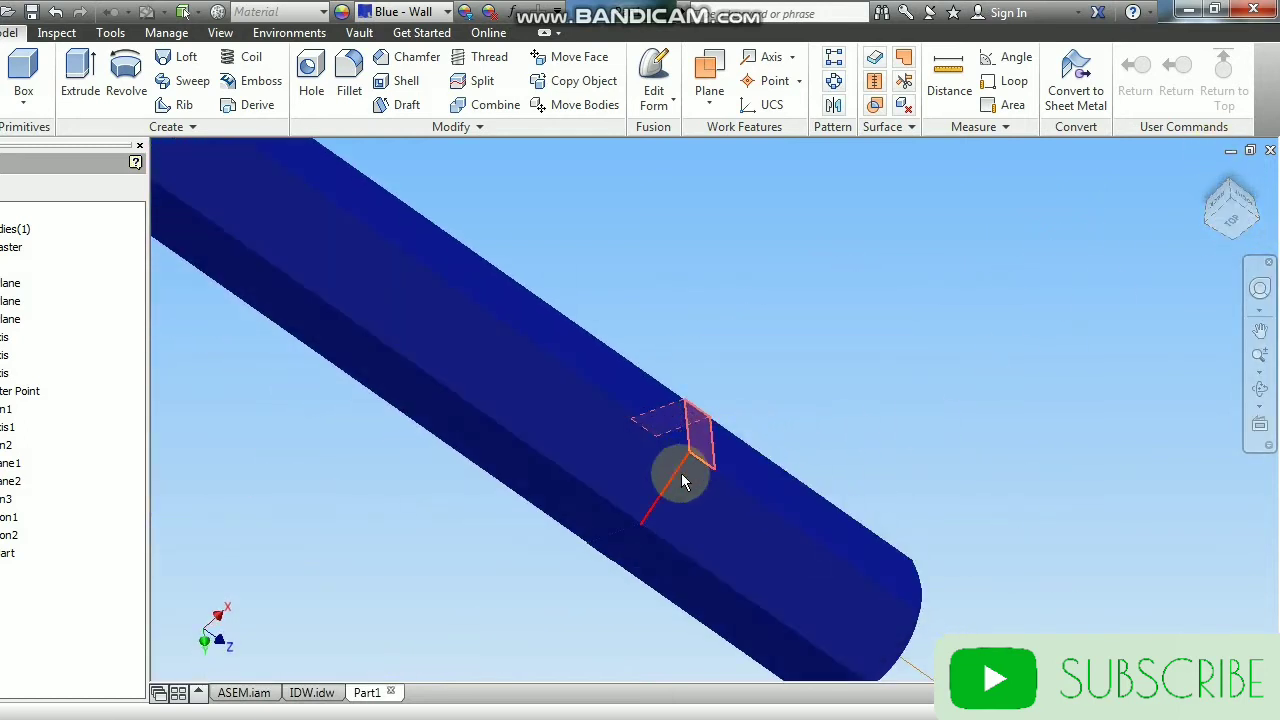
ctrl+click(690, 492)
ctrl+click(631, 548)
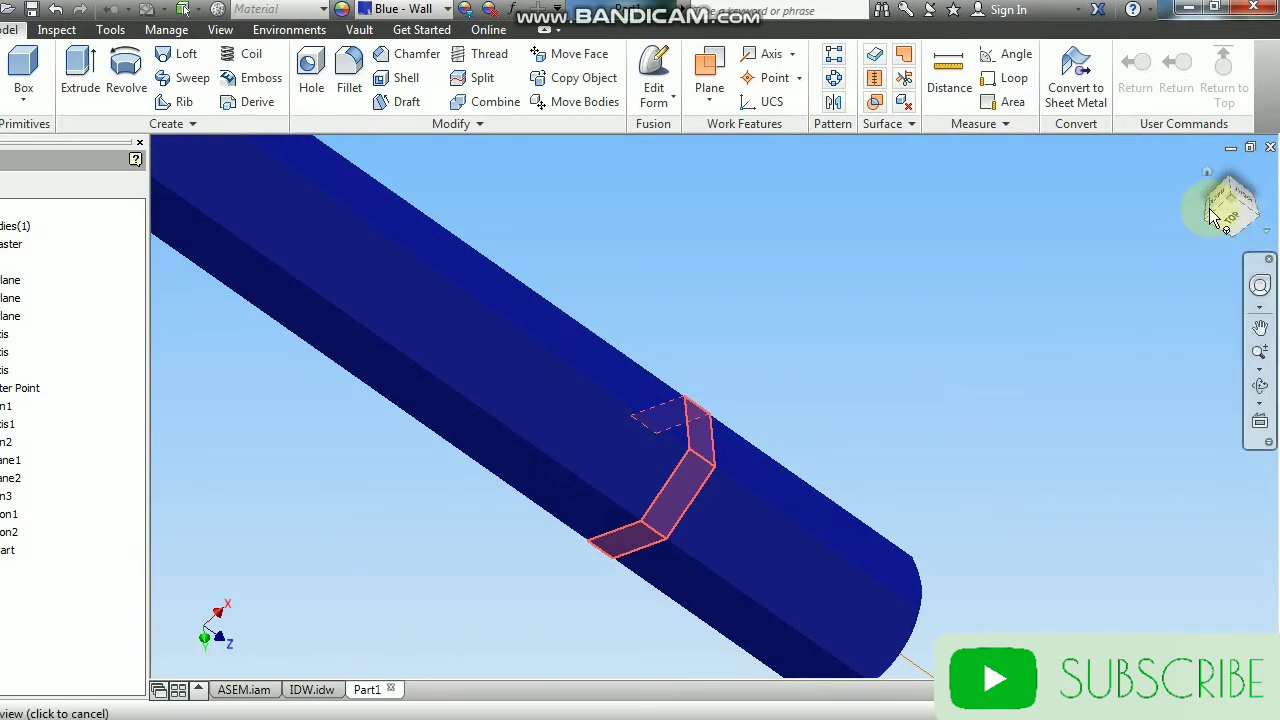
mouse_move(1227, 217)
mouse_down()
mouse_move(1256, 211)
mouse_move(1226, 204)
mouse_move(1228, 222)
mouse_move(1128, 208)
mouse_move(1136, 232)
mouse_up()
click(538, 513)
ctrl+click(603, 516)
ctrl+click(705, 446)
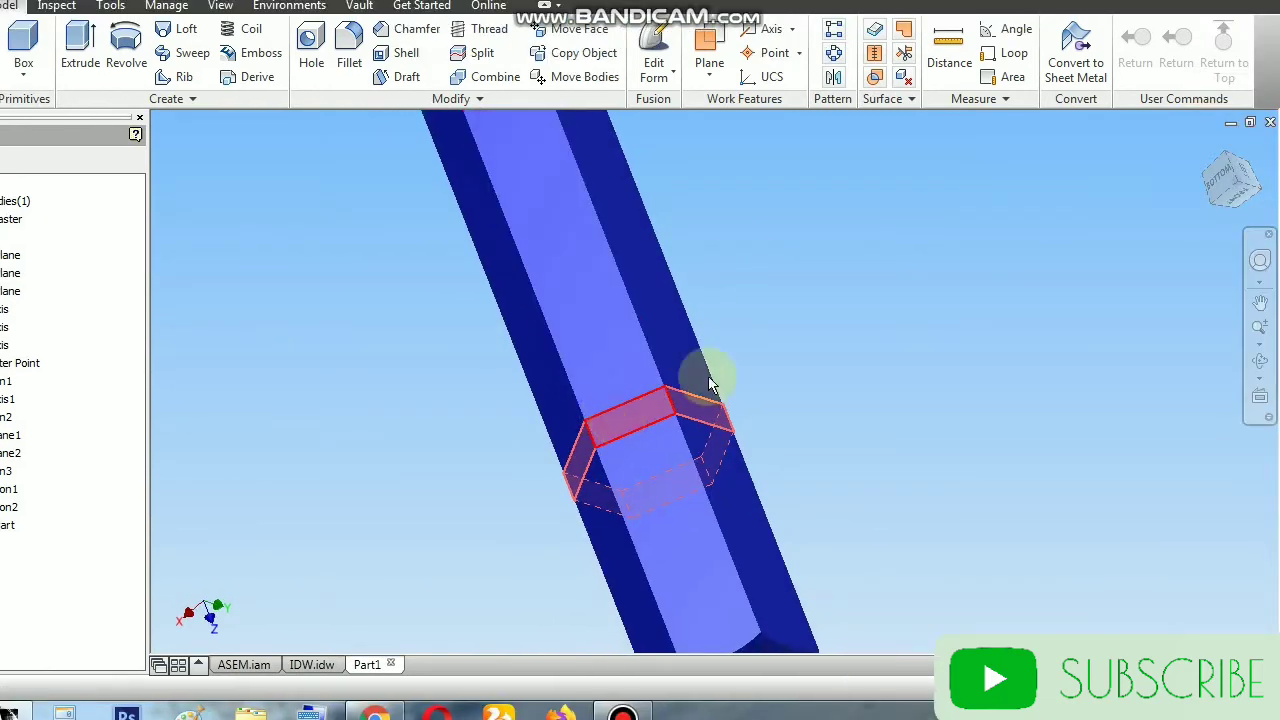
Step: Set the face appearance of the selected collar faces to Cool White in their properties
scroll(735, 395, down, 3)
right_click(560, 452)
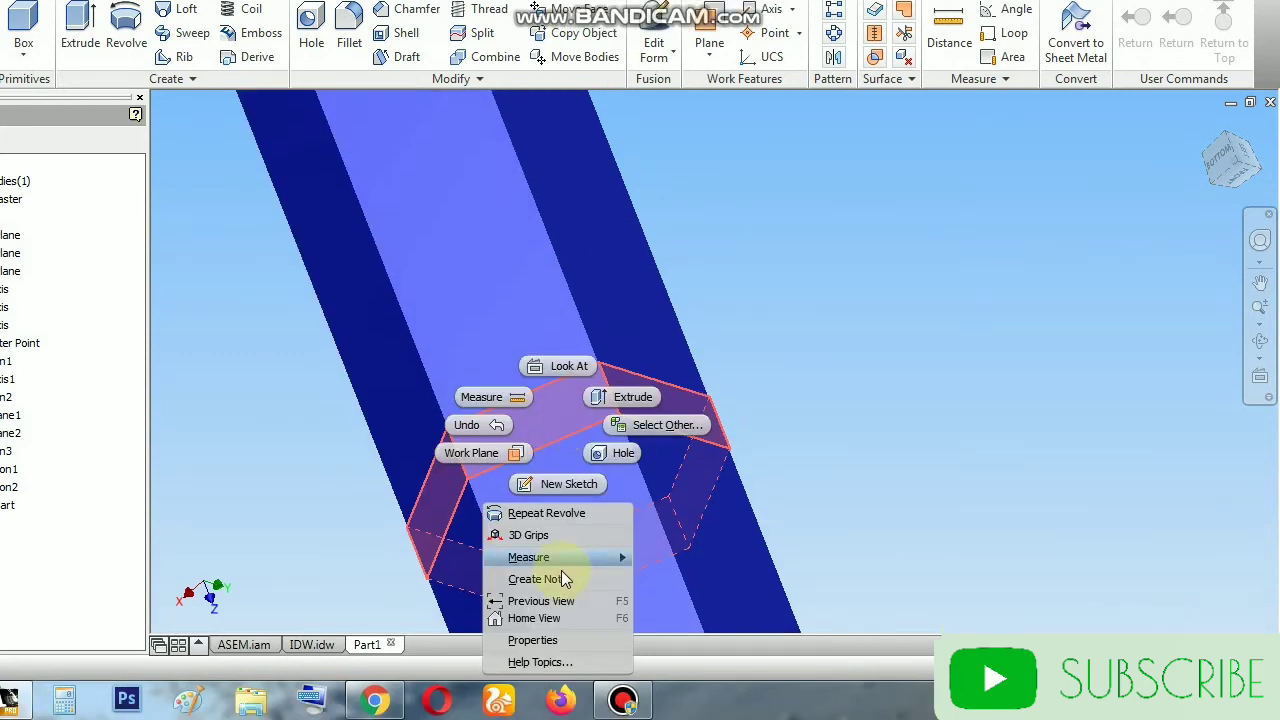
click(459, 613)
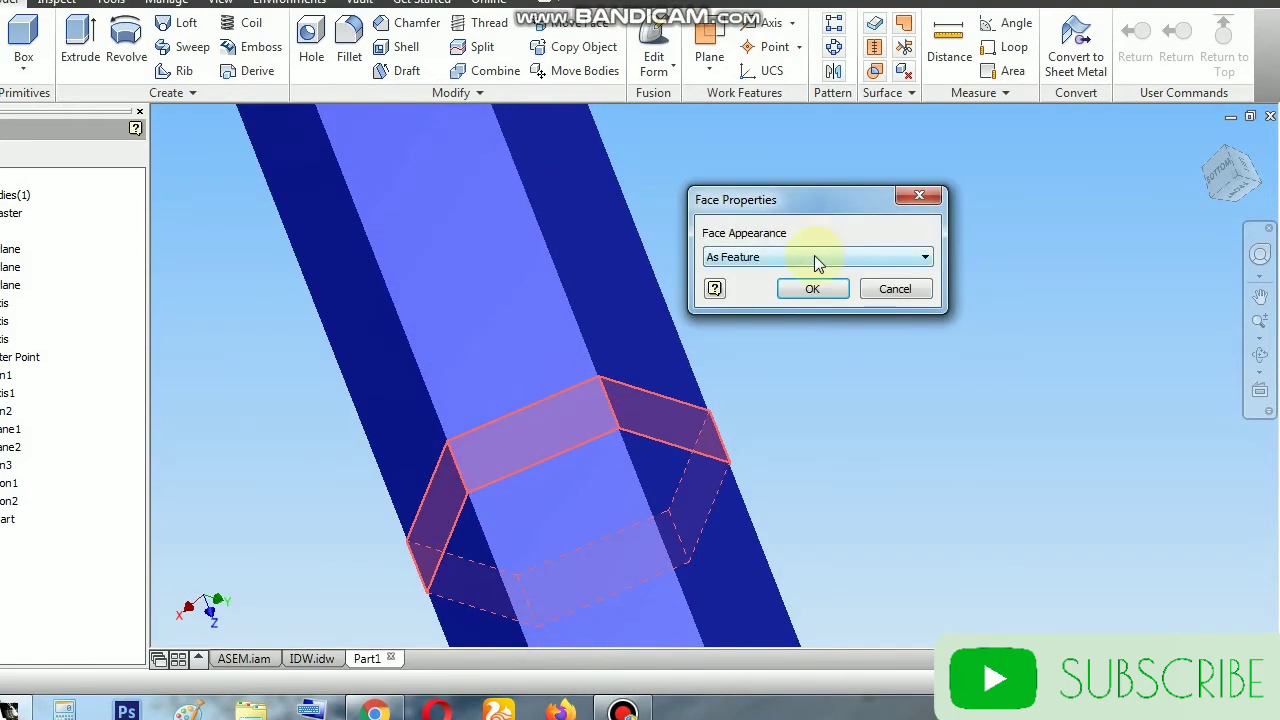
click(816, 260)
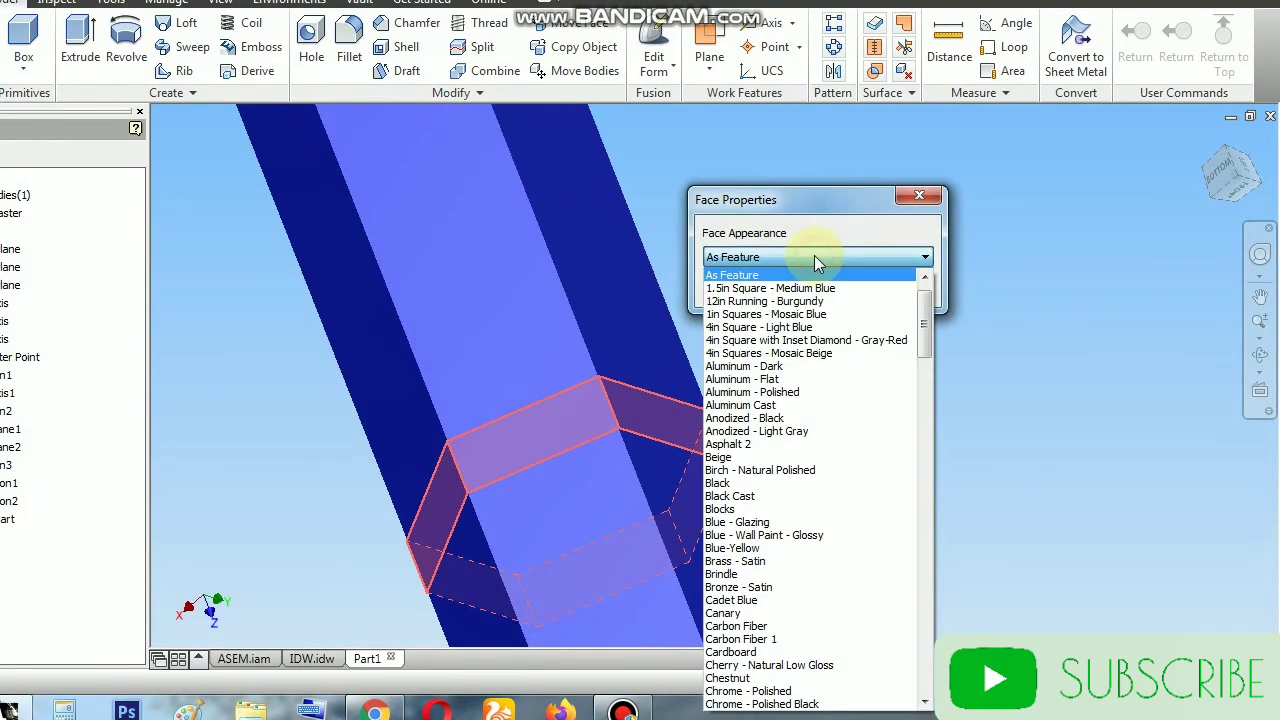
drag(920, 294, 922, 372)
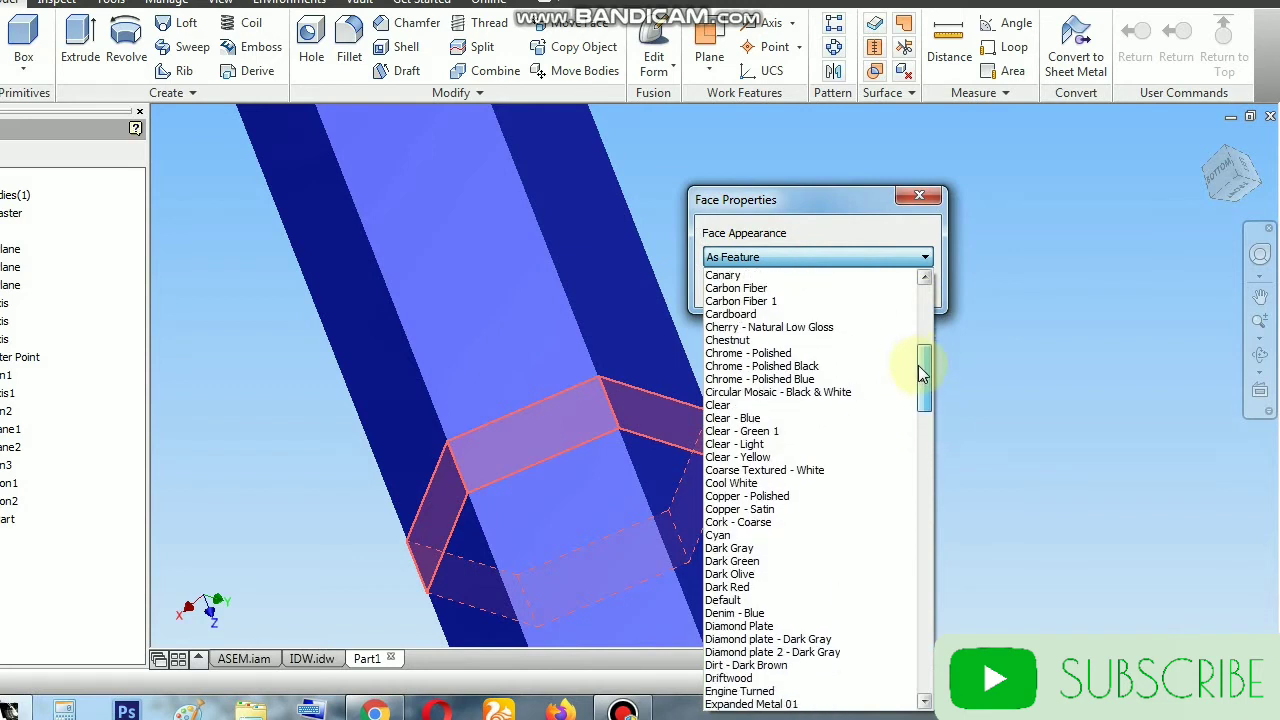
click(760, 483)
click(813, 288)
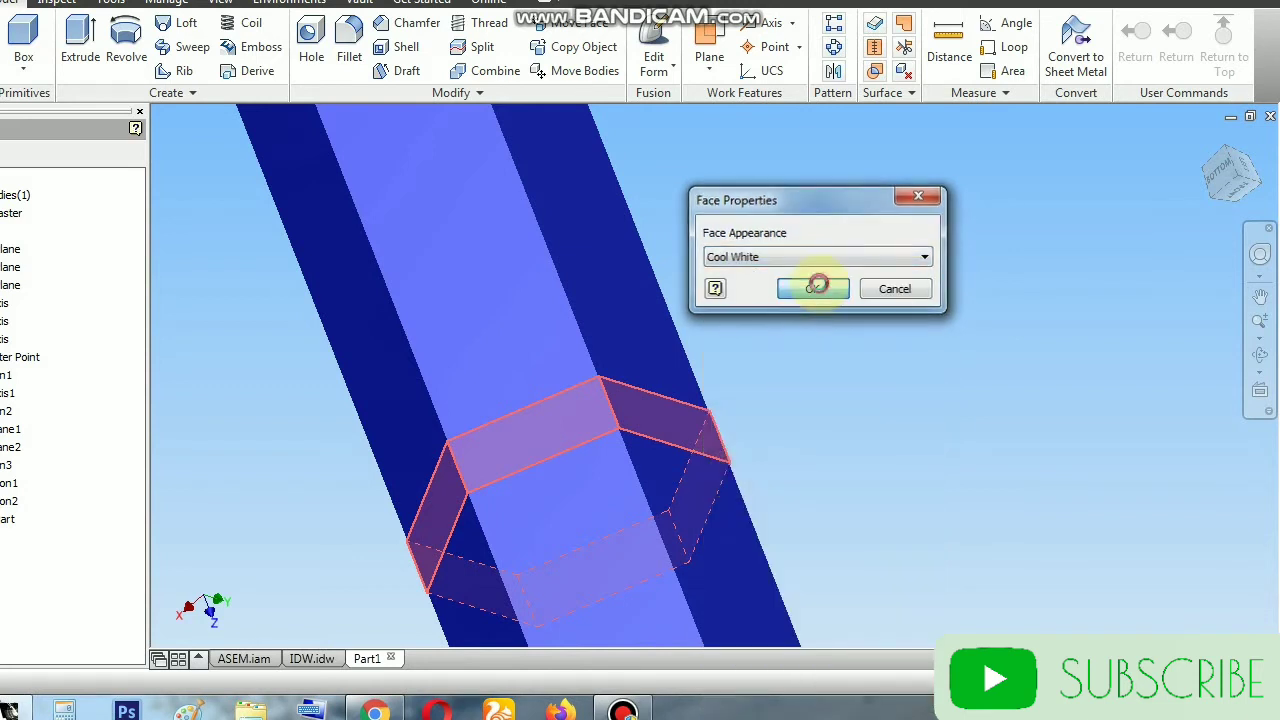
Step: Select the six side faces between the white collar and the bar's end, together with the domed end face
scroll(823, 289, up, 3)
scroll(796, 378, down, 1)
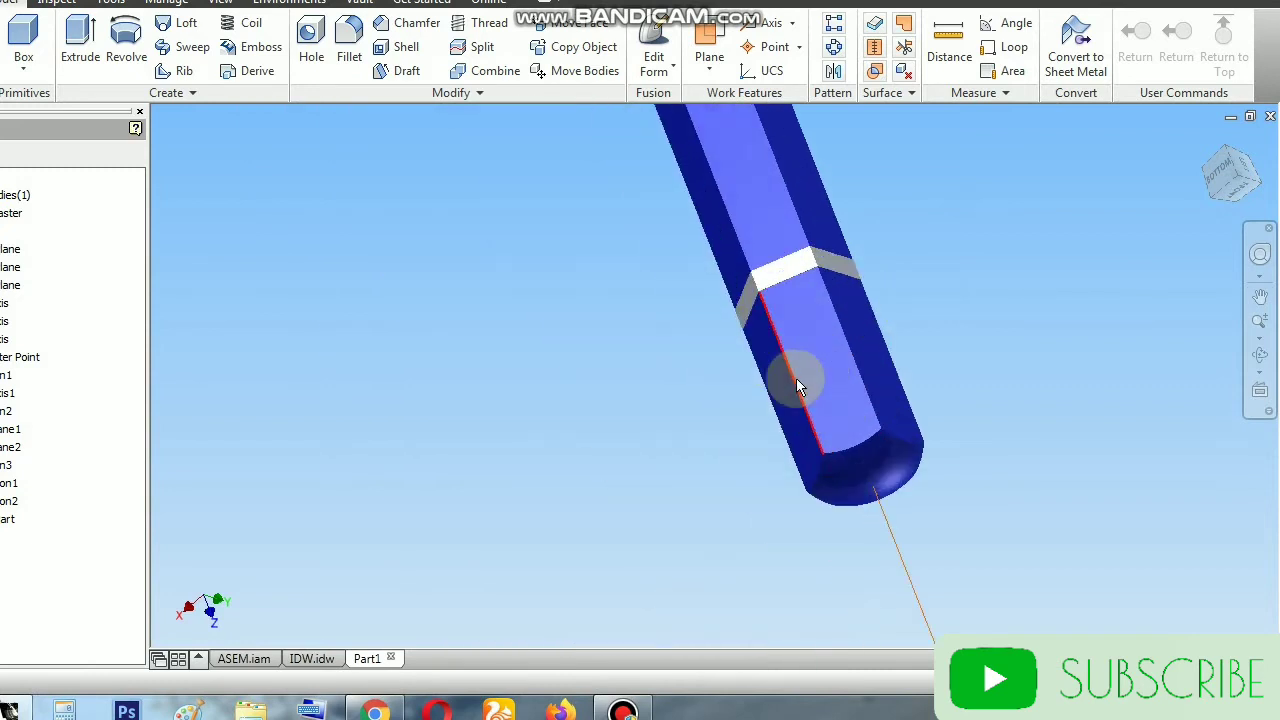
middle_drag(840, 390, 605, 268)
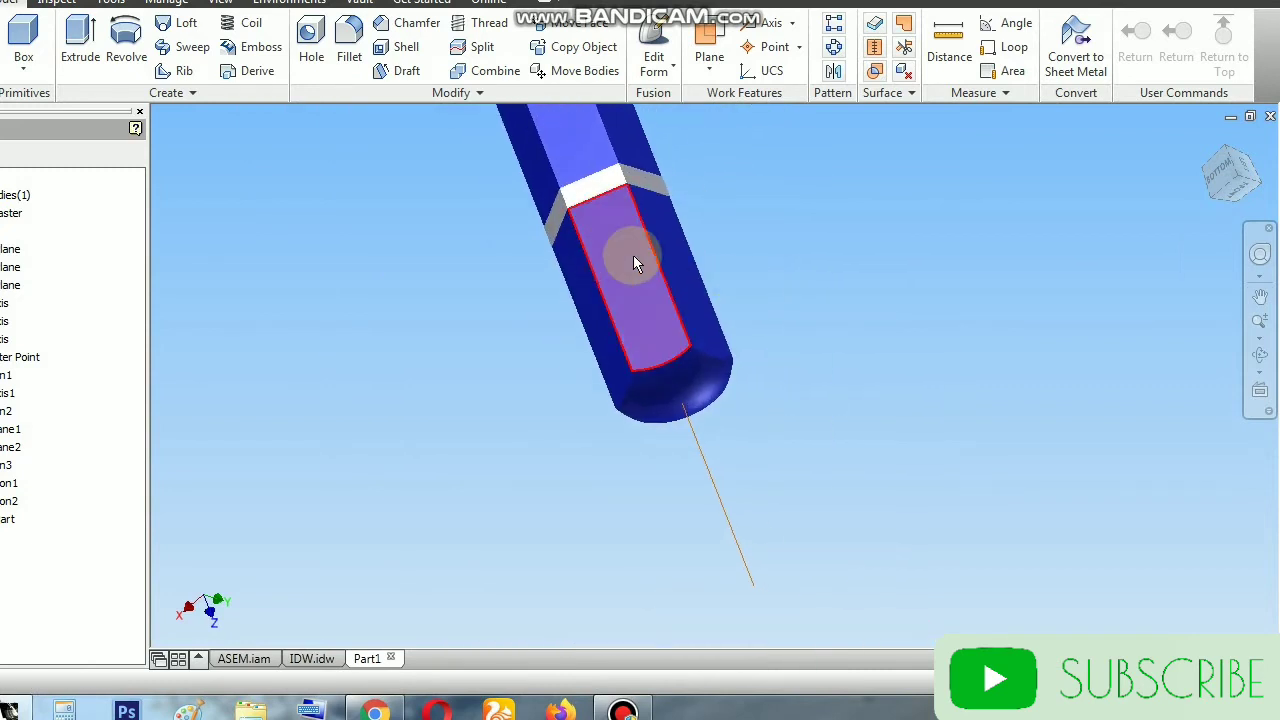
click(633, 258)
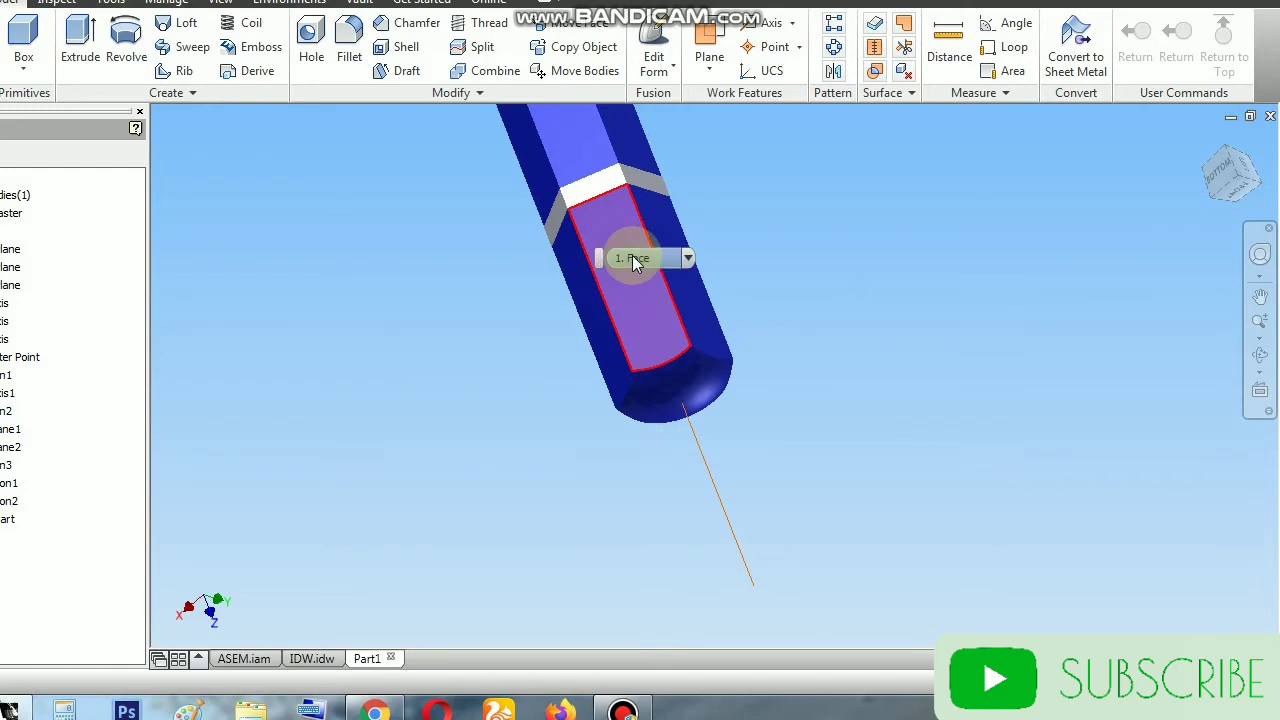
ctrl+click(693, 344)
ctrl+click(614, 358)
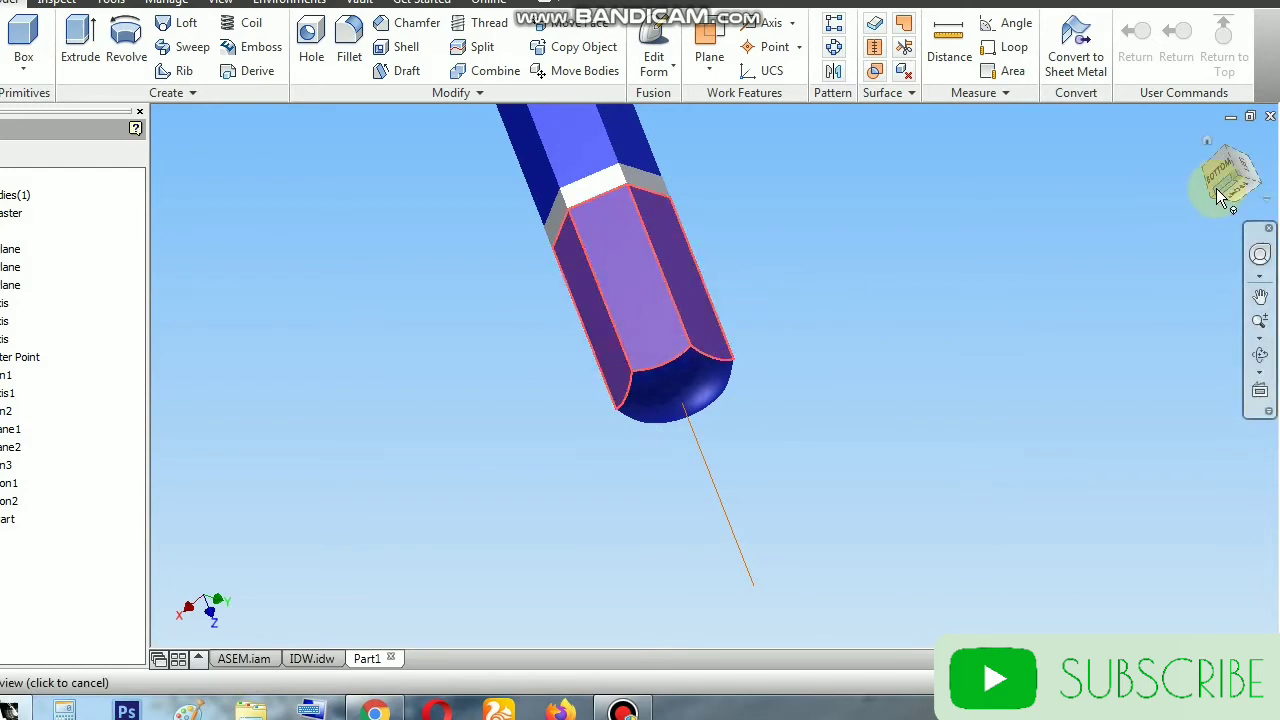
drag(1217, 194, 1258, 165)
shift+middle_drag(633, 288, 557, 322)
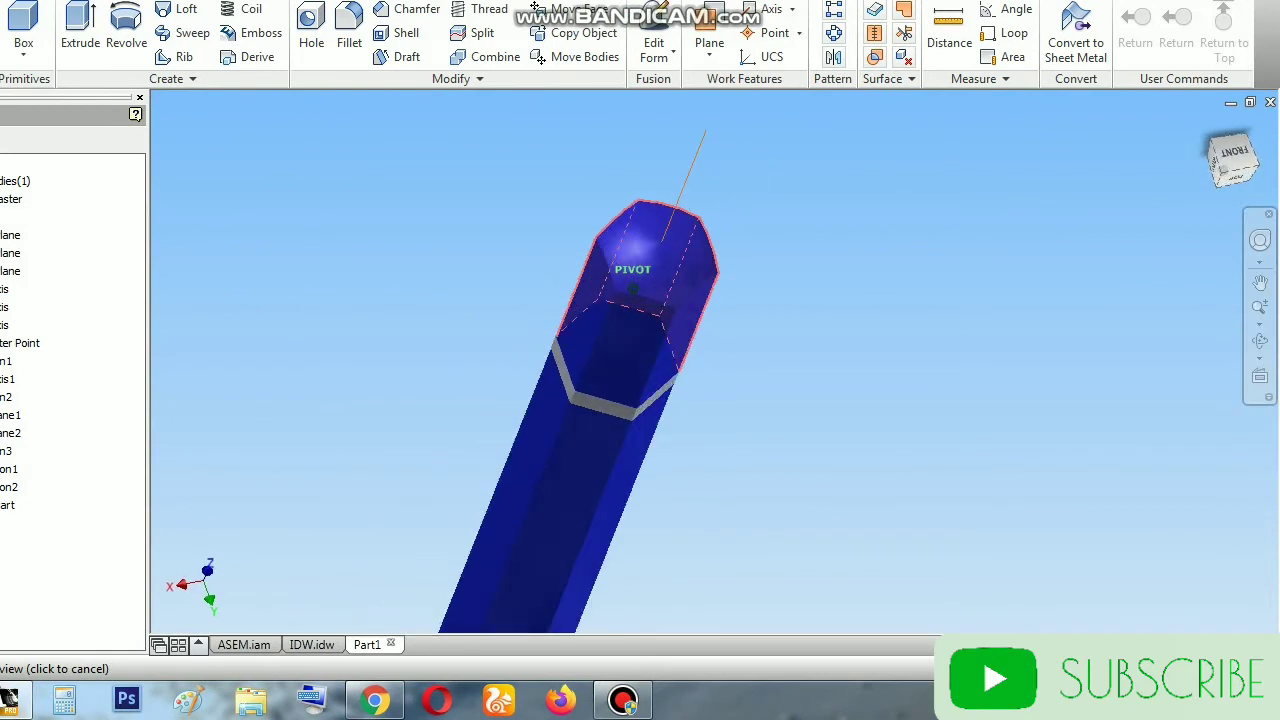
click(585, 322)
ctrl+click(652, 355)
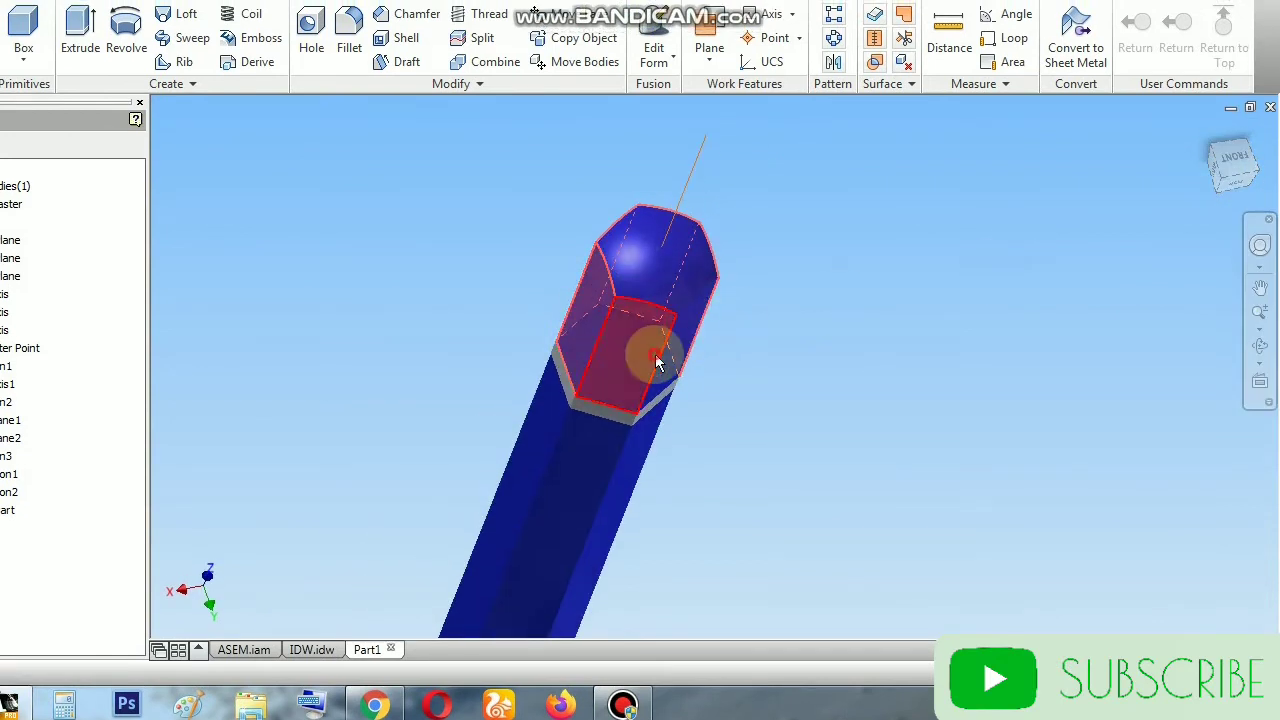
ctrl+click(689, 340)
ctrl+click(676, 280)
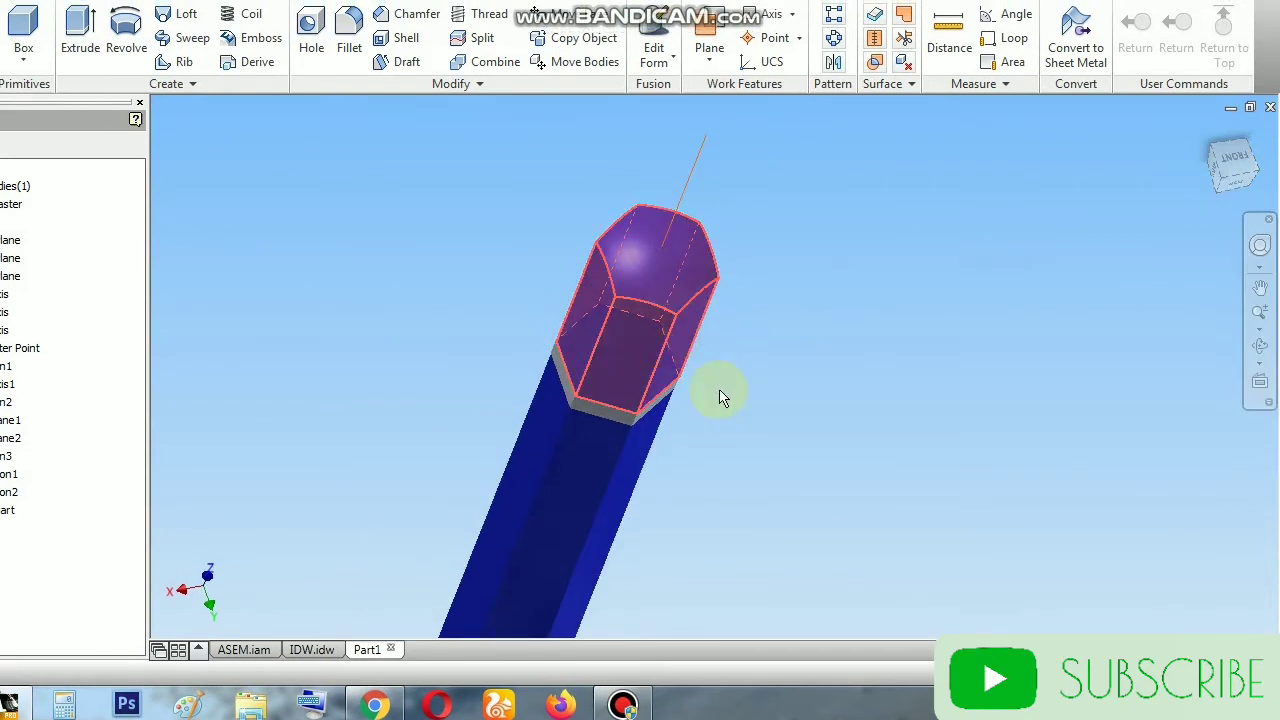
Step: Set the face appearance of the selected end section, including the dome, to Black
right_click(611, 323)
click(617, 514)
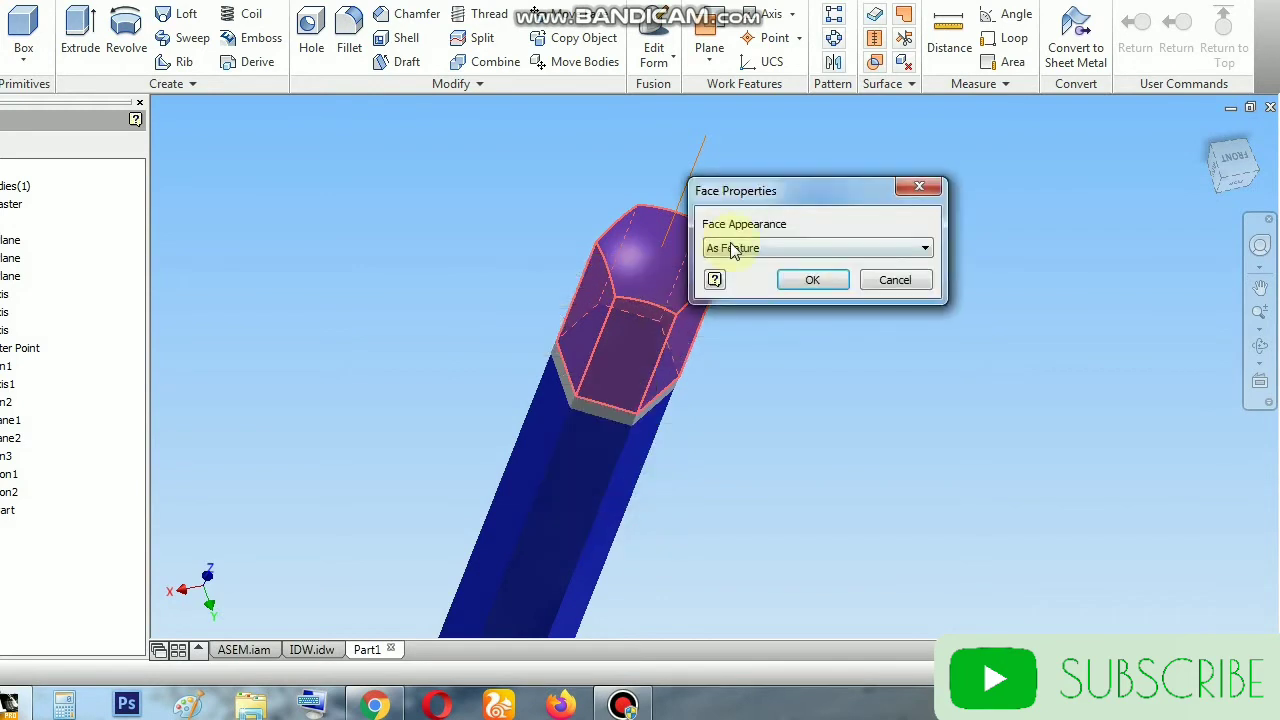
click(735, 248)
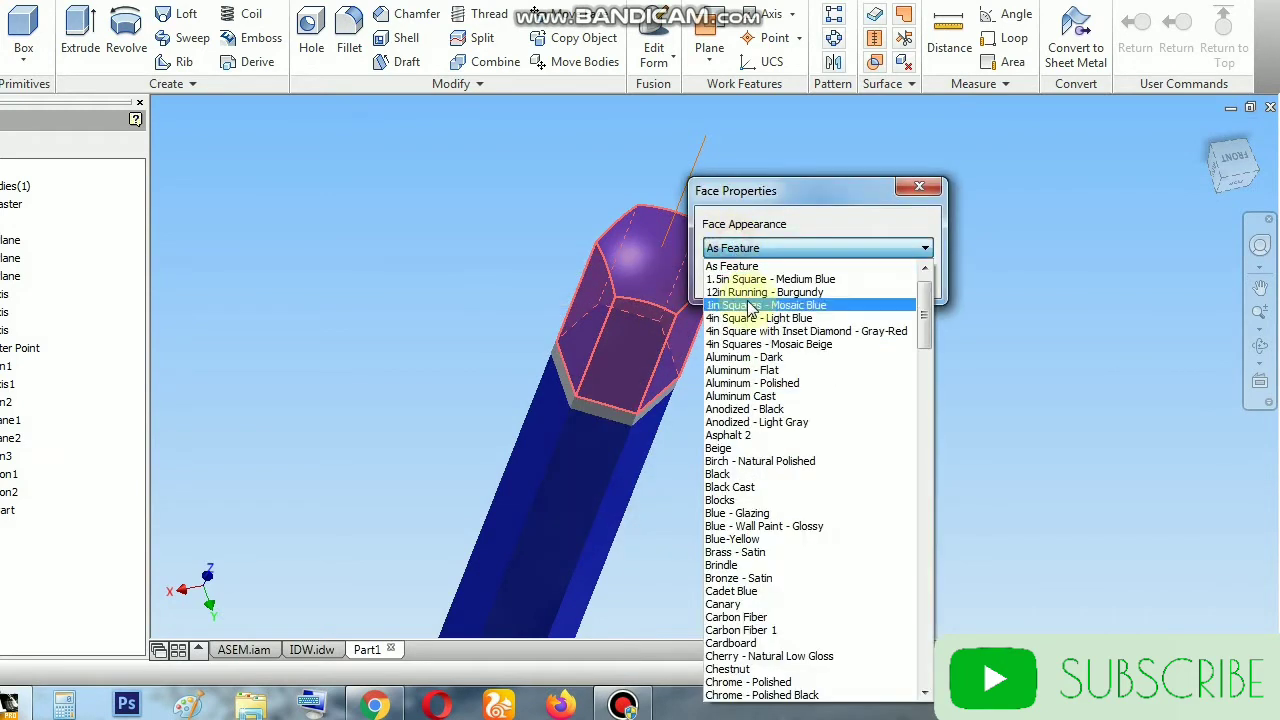
click(748, 476)
click(810, 281)
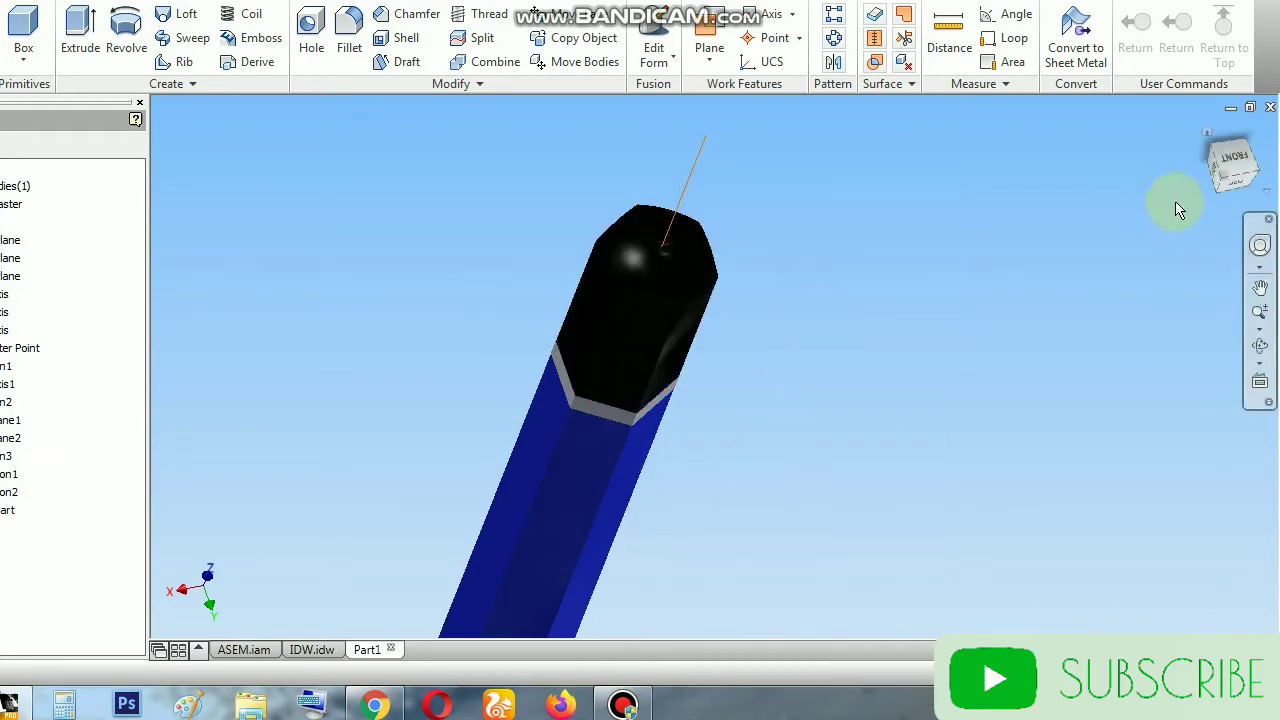
Step: Select the conical face between the sharp tip and the hexagonal body for recolouring
drag(1208, 178, 1120, 180)
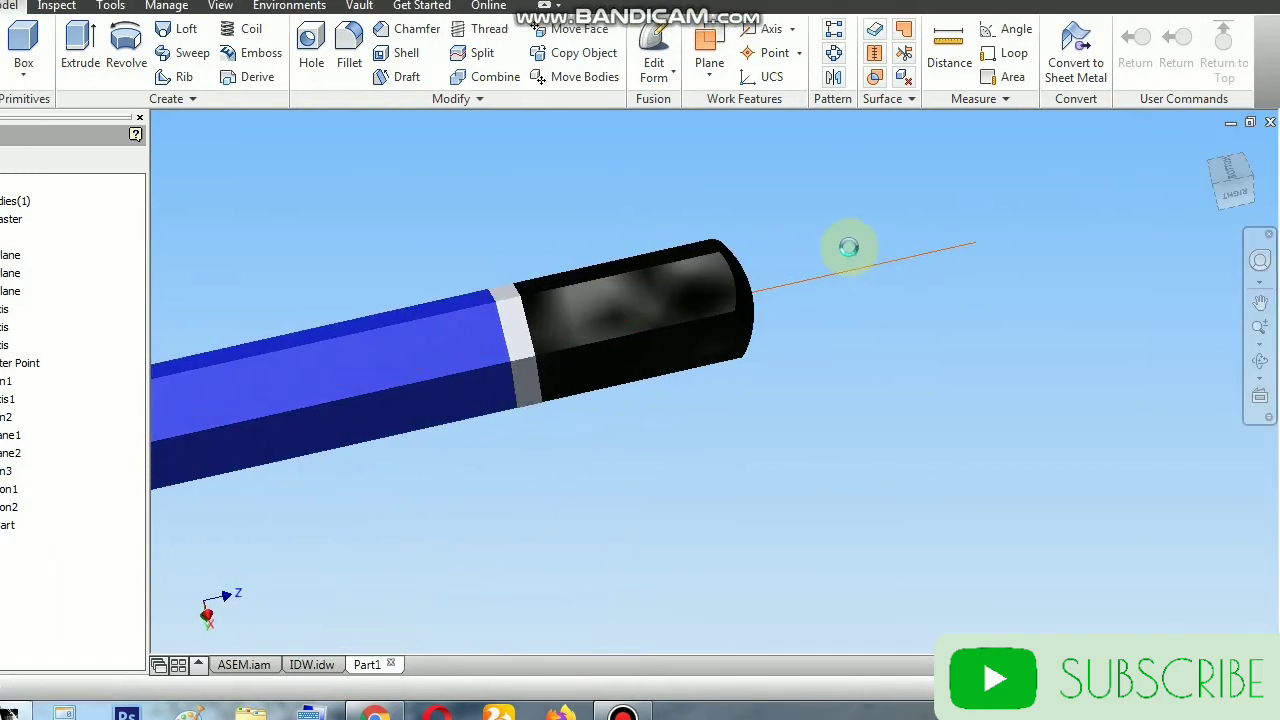
scroll(937, 249, up, 5)
scroll(695, 303, down, 6)
click(667, 333)
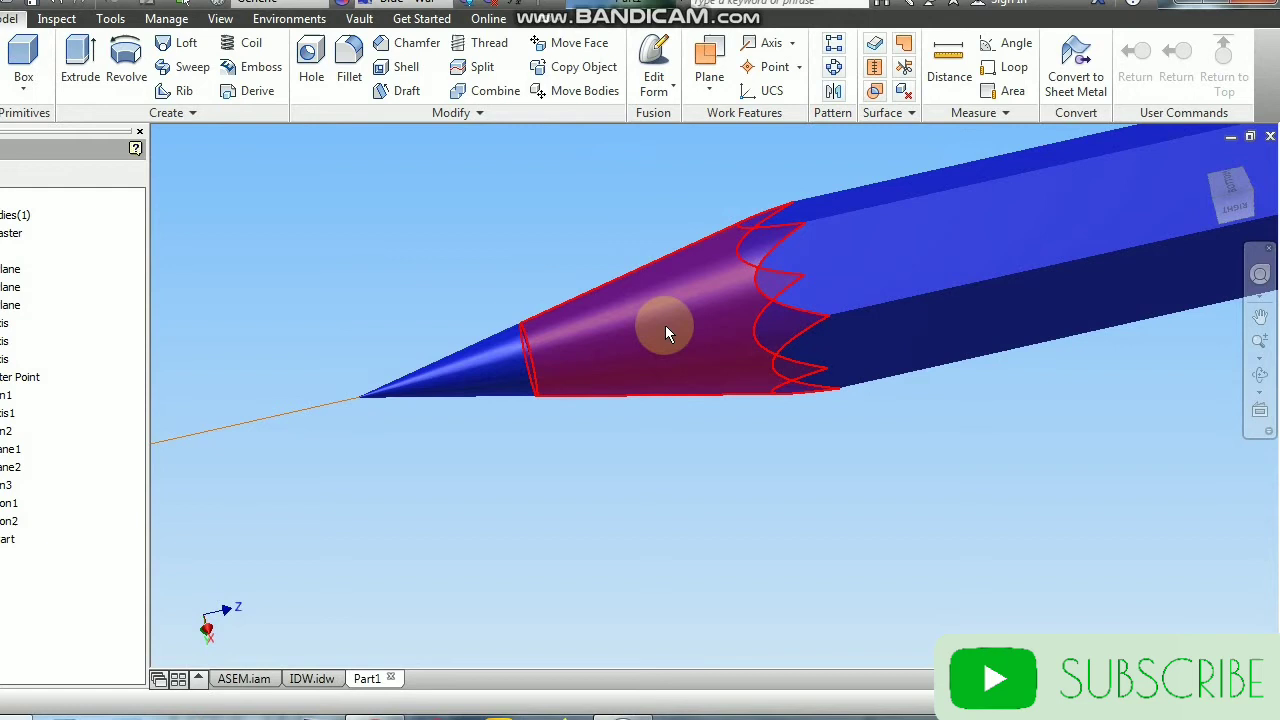
click(572, 192)
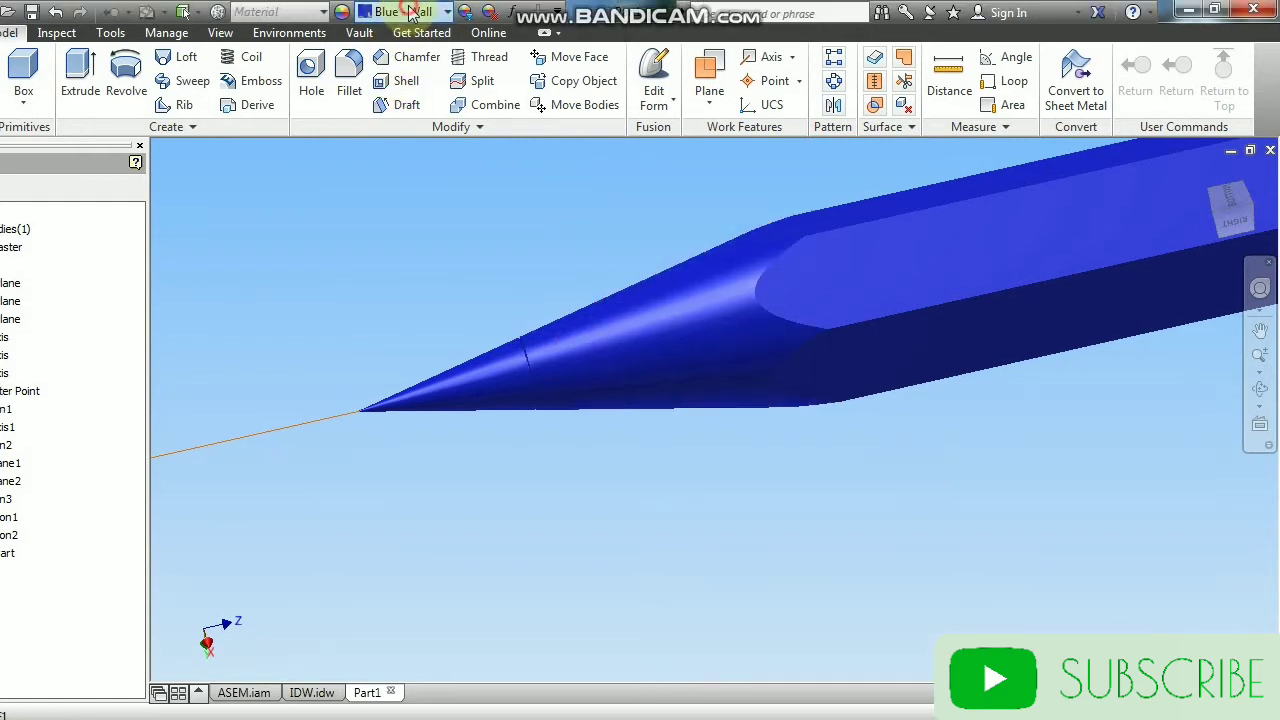